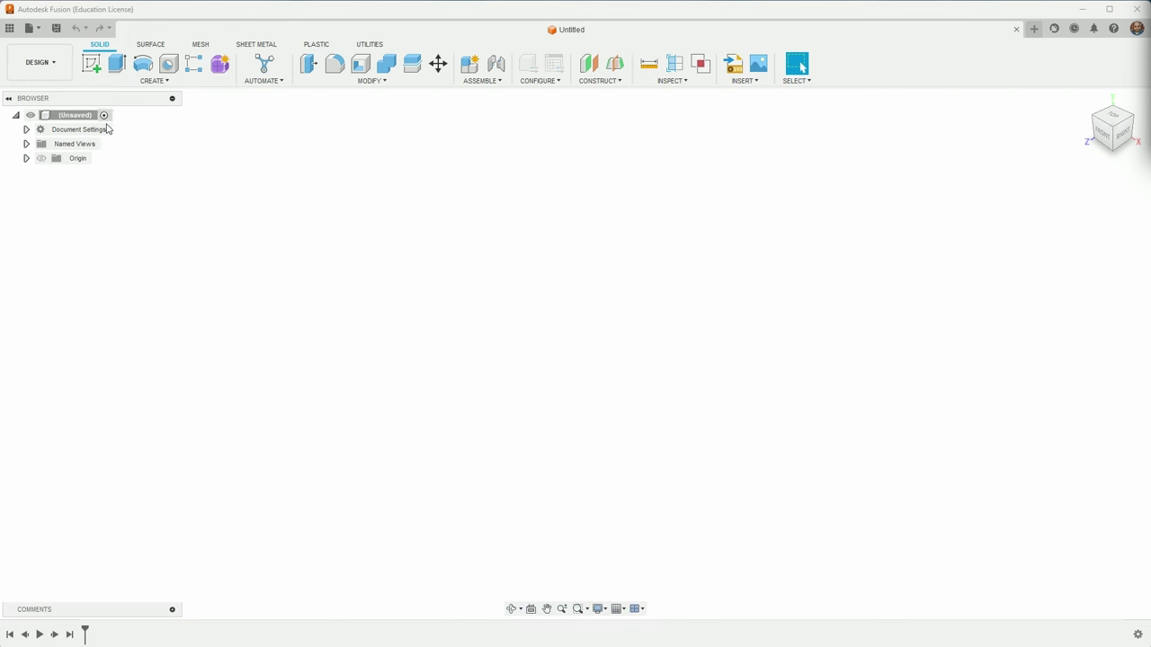
Change the design's active units to inches.
{"action": "left_click", "coordinate": [26, 129]}
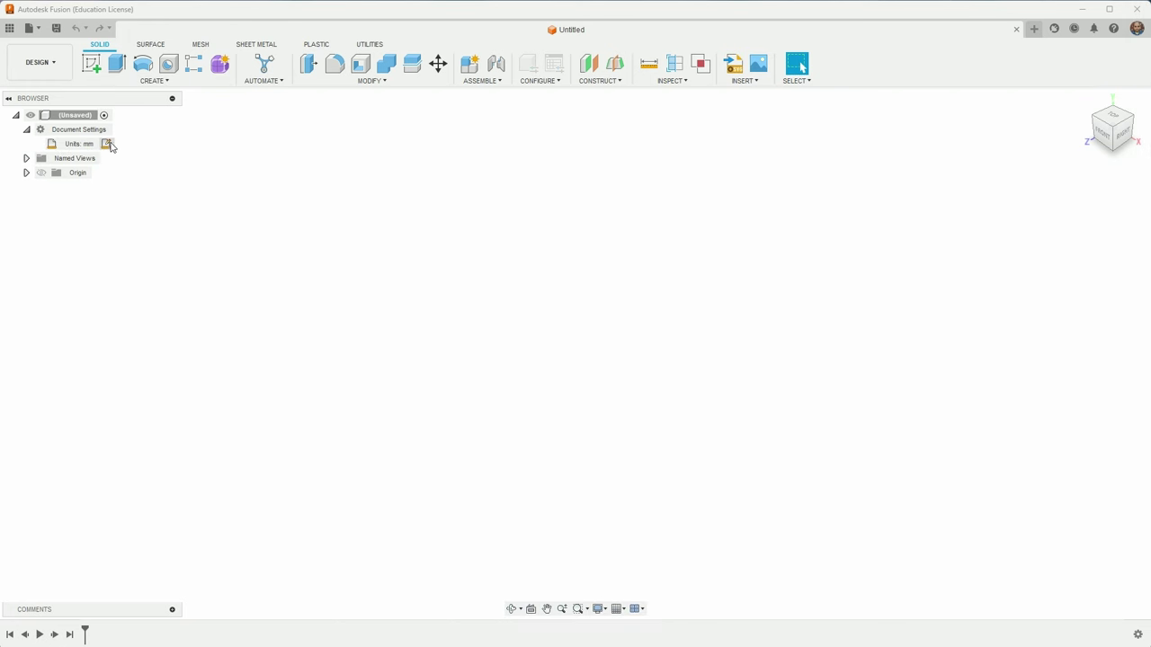
{"action": "left_click", "coordinate": [109, 144]}
{"action": "left_click", "coordinate": [1079, 189]}
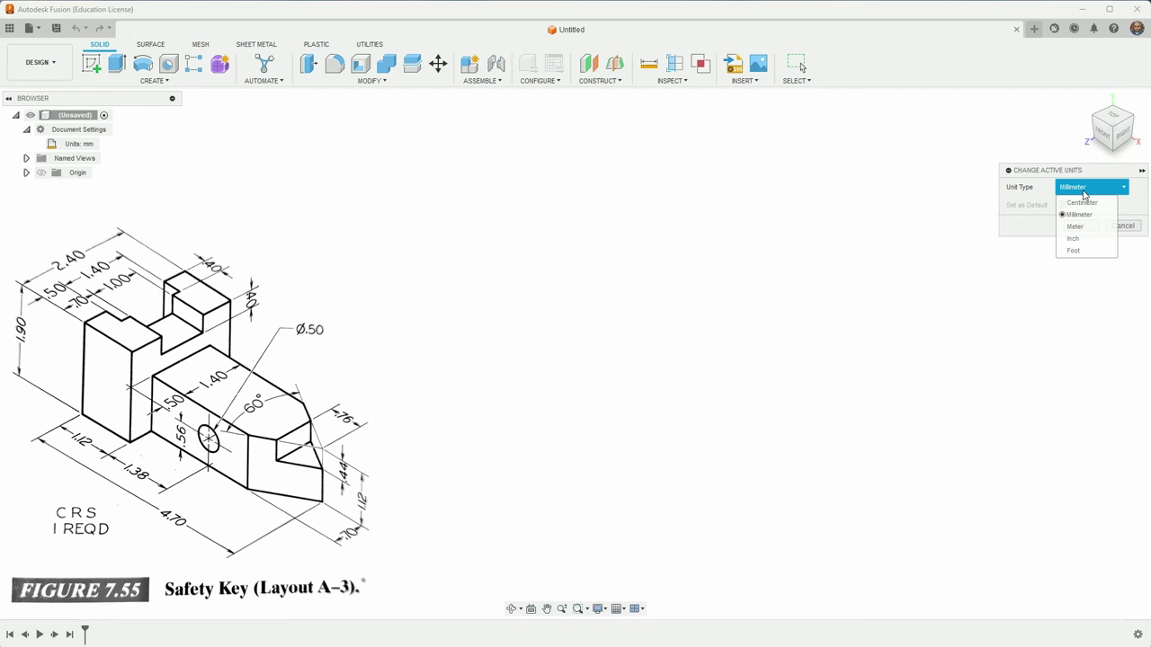
{"action": "left_click", "coordinate": [1083, 239]}
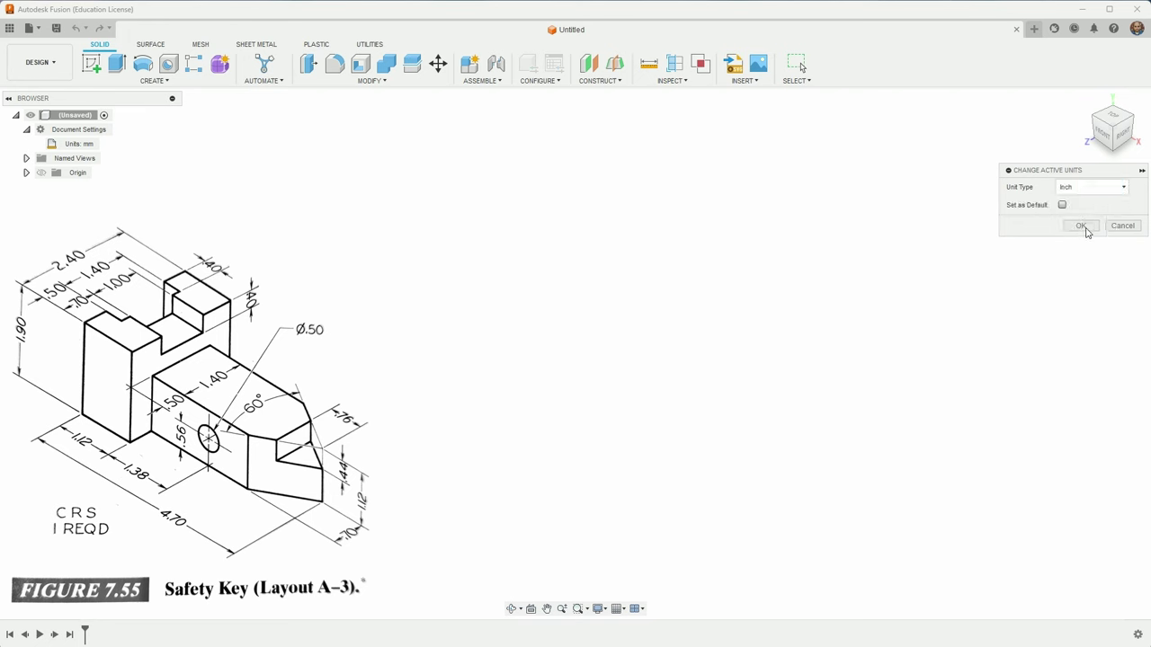
{"action": "left_click", "coordinate": [1082, 227]}
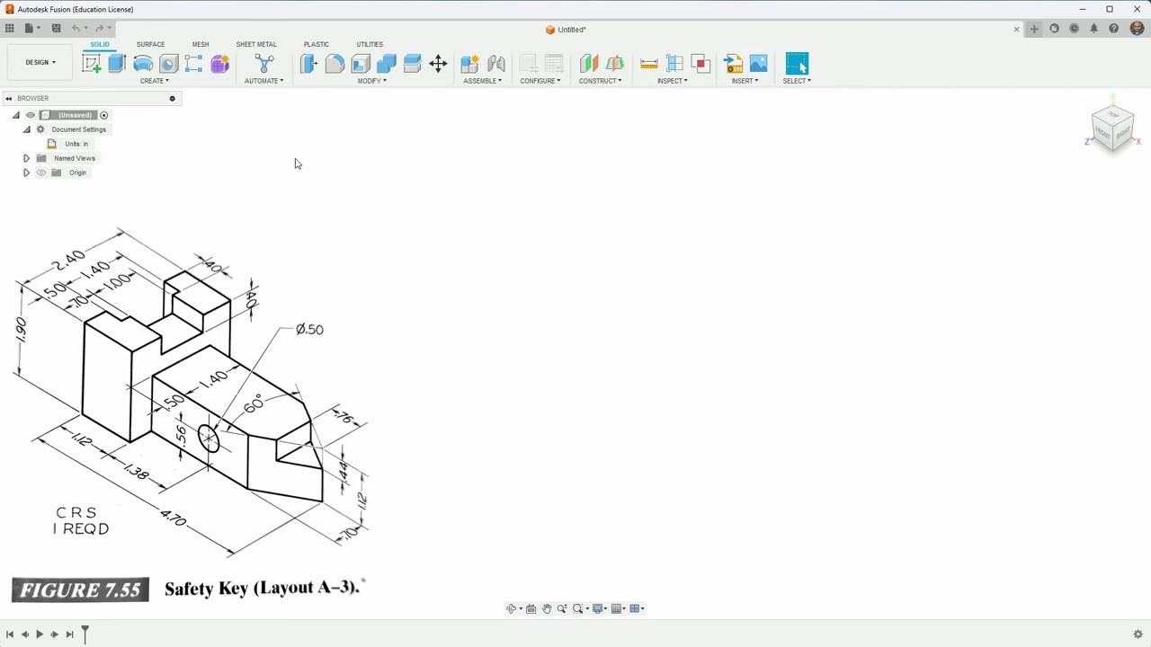
Add a new component named 'Safety Key'.
{"action": "left_click", "coordinate": [470, 65]}
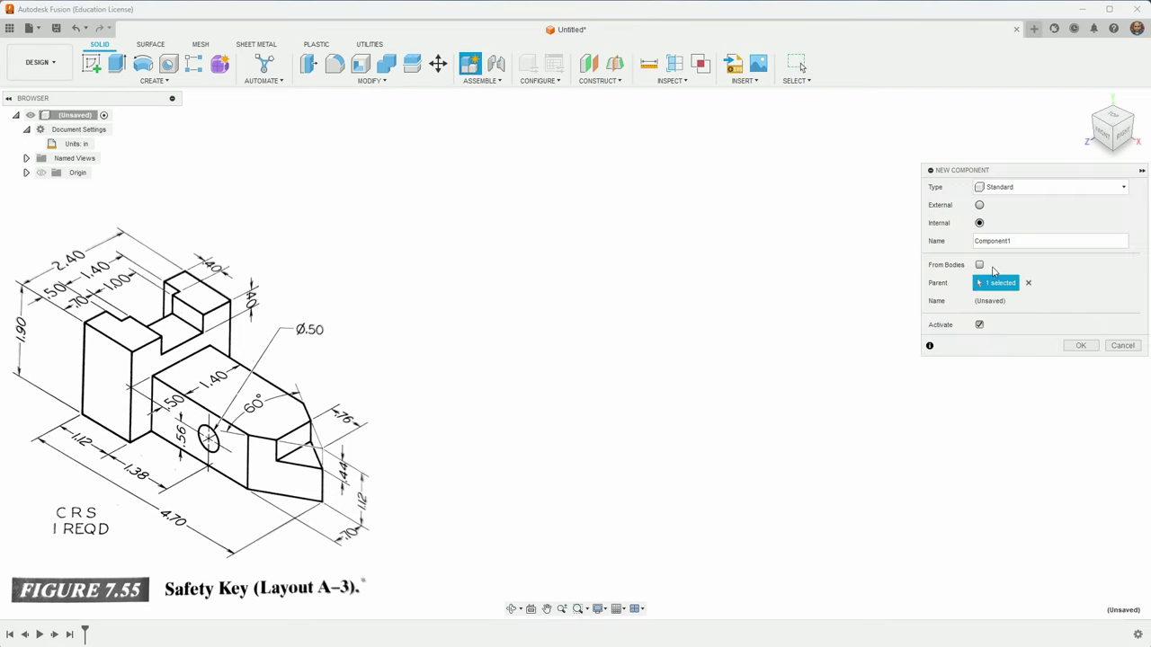
{"action": "double_click", "coordinate": [1038, 239]}
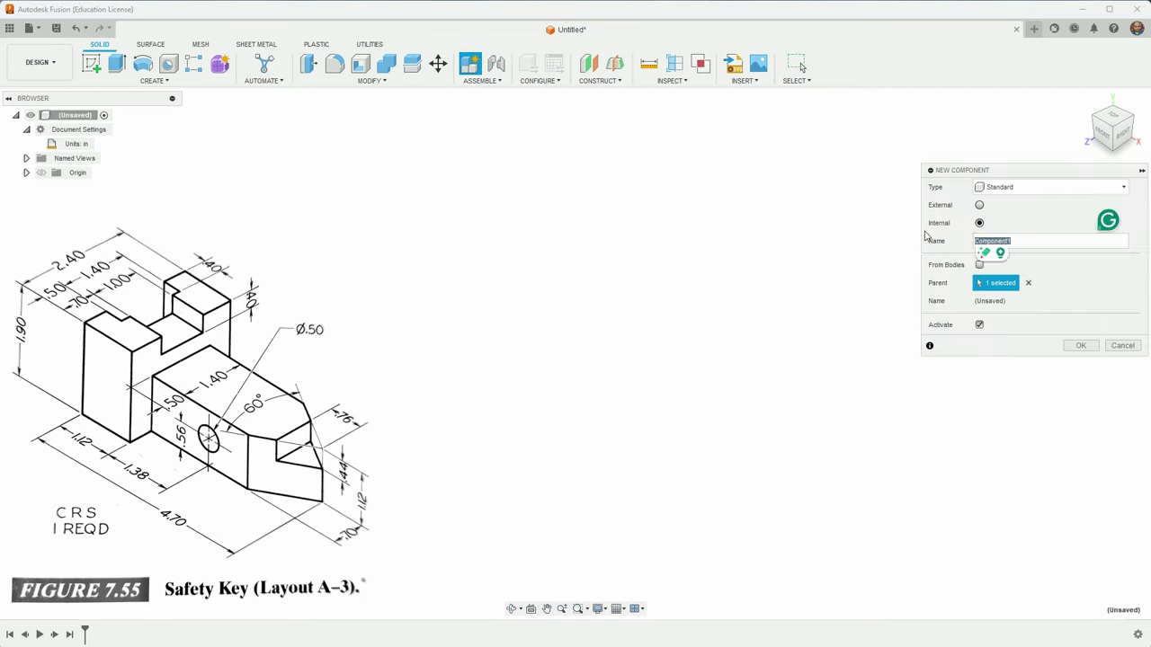
{"action": "type", "text": "Safety Key"}
{"action": "key", "text": "Return"}
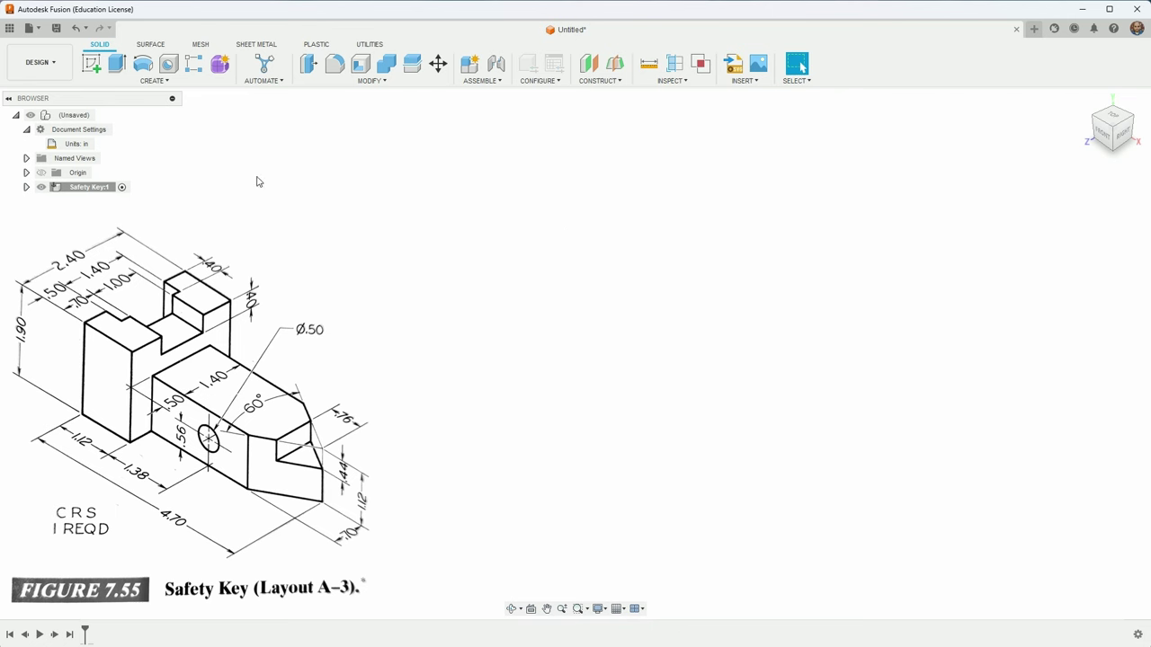
Select Safety Key:1 and start a sketch on its front (XY) origin plane.
{"action": "left_click", "coordinate": [89, 187]}
{"action": "left_click", "coordinate": [91, 63]}
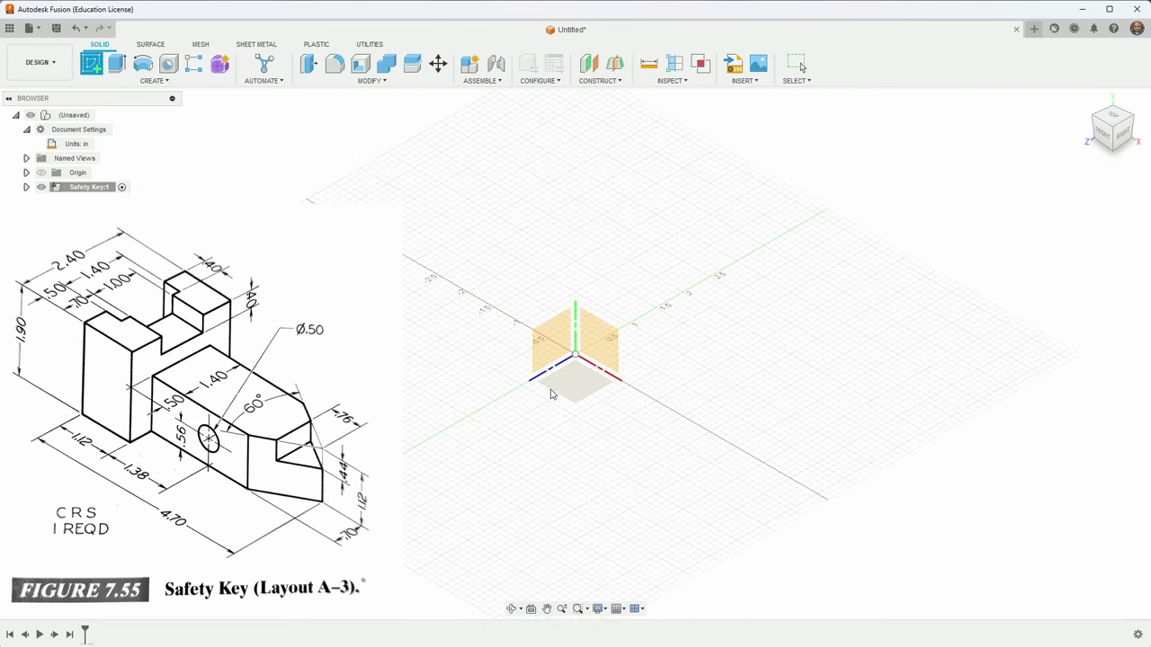
{"action": "left_click", "coordinate": [604, 342]}
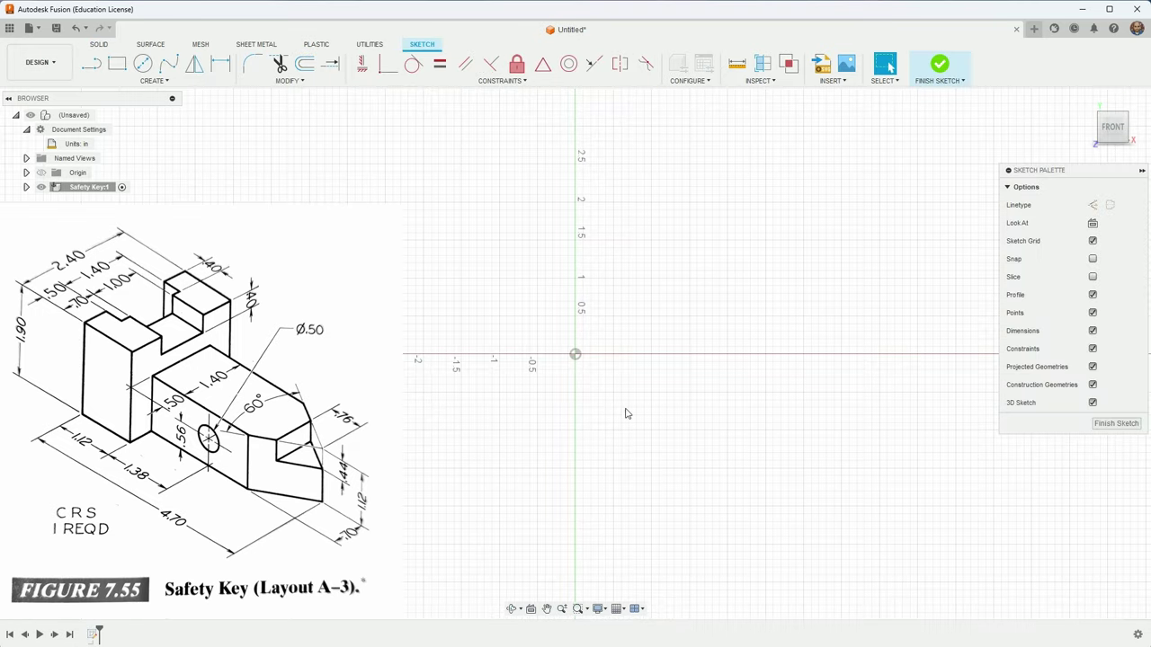
{"action": "scroll", "coordinate": [490, 386], "scroll_direction": "up", "scroll_amount": 1}
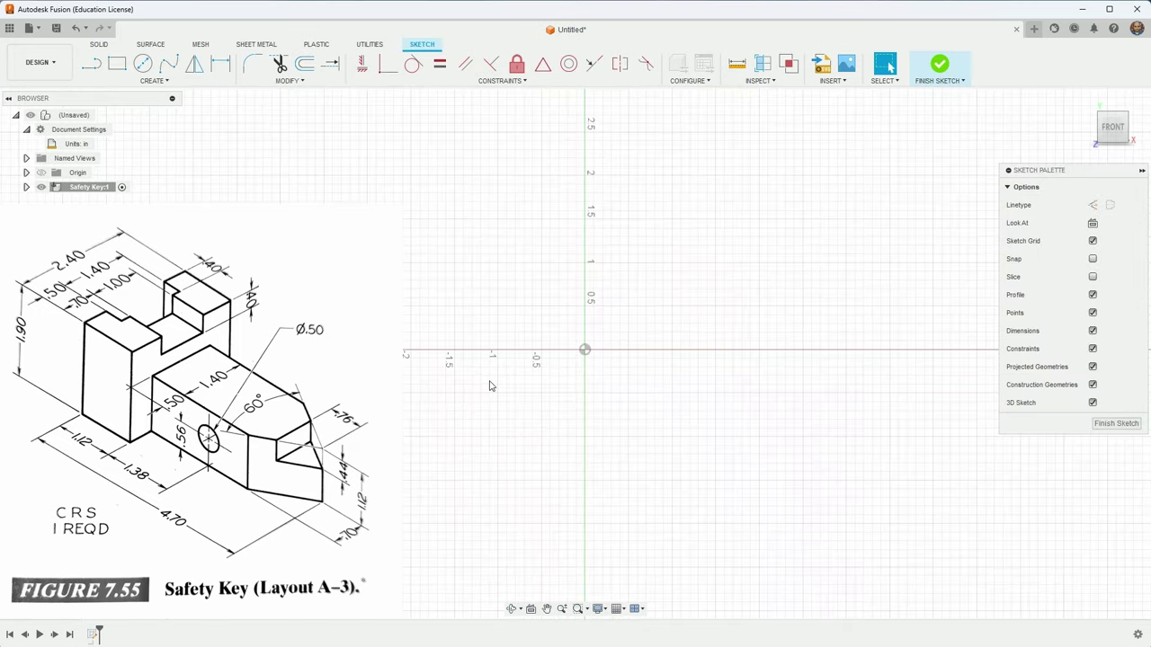
{"action": "scroll", "coordinate": [490, 386], "scroll_direction": "up", "scroll_amount": 1}
{"action": "scroll", "coordinate": [488, 385], "scroll_direction": "down", "scroll_amount": 1}
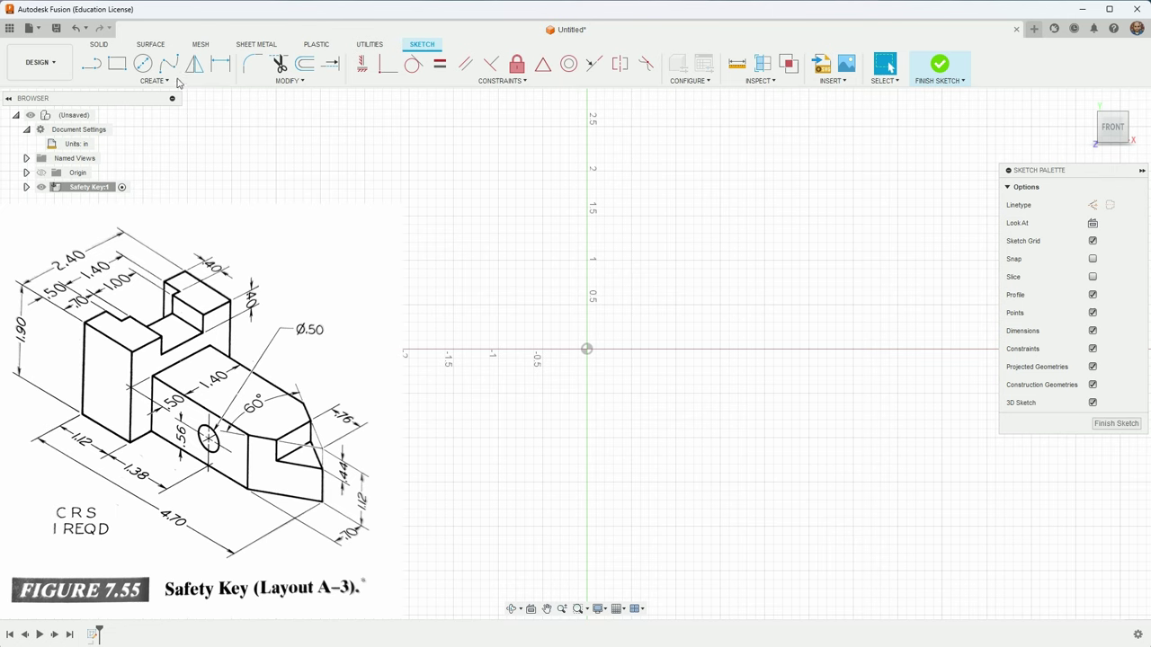
Draw a 1.12 by 1.90 rectangle from the sketch origin.
{"action": "left_click", "coordinate": [117, 64]}
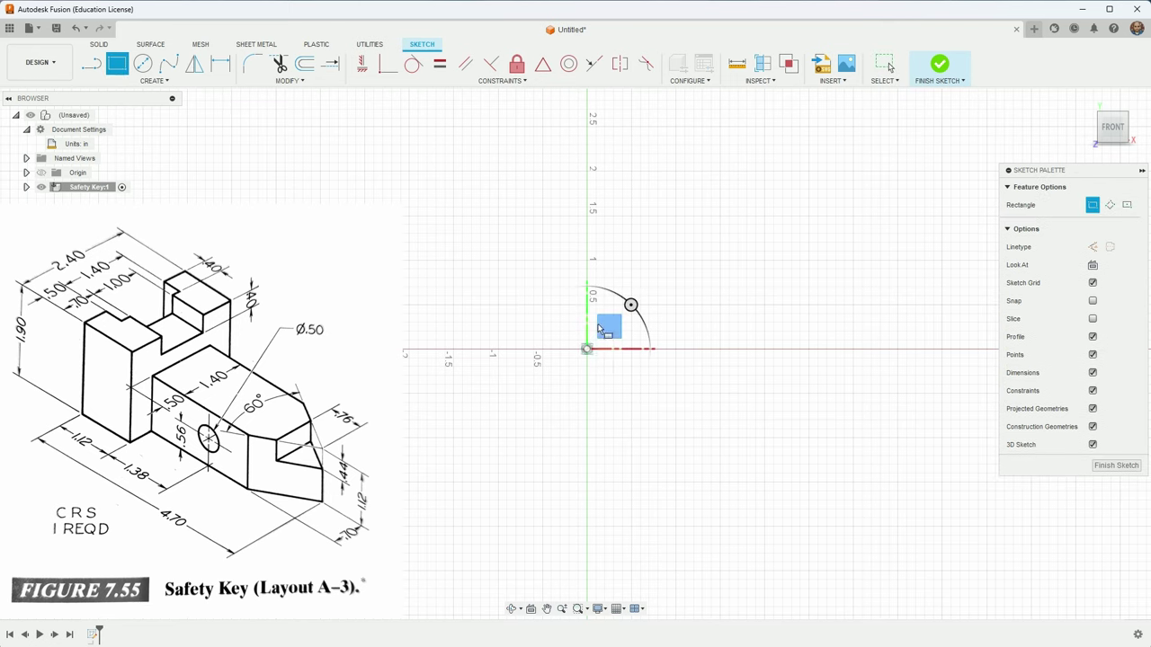
{"action": "left_click", "coordinate": [588, 350]}
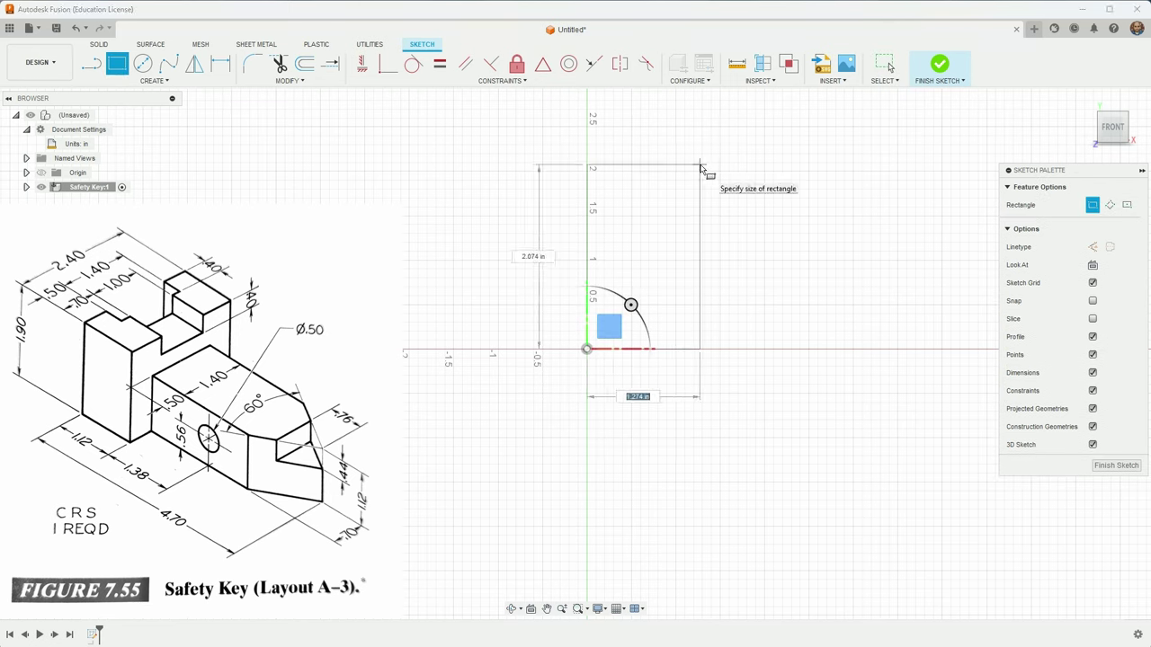
{"action": "type", "text": "1.12"}
{"action": "key", "text": "Tab"}
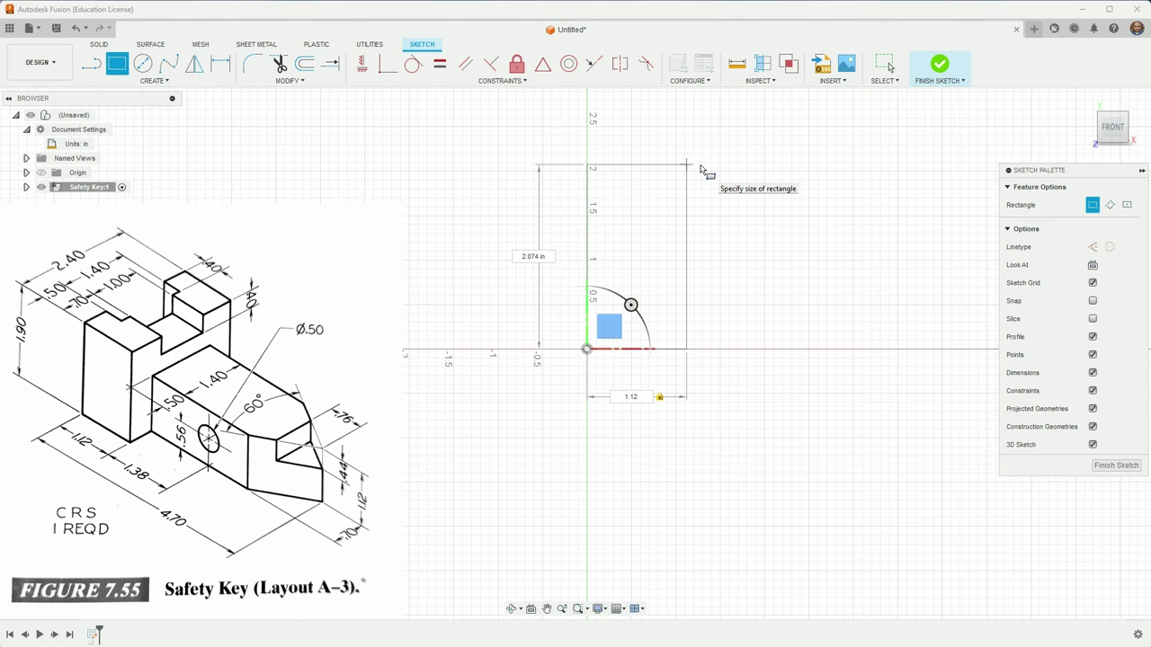
{"action": "type", "text": "1.9"}
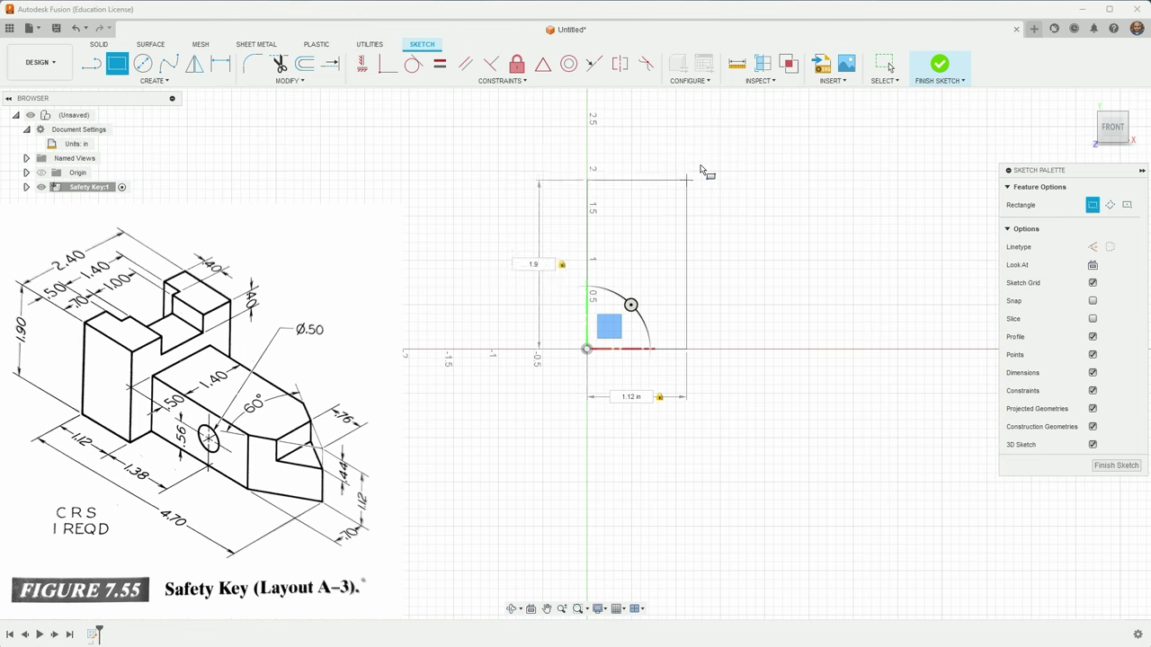
{"action": "key", "text": "Return"}
{"action": "key", "text": "Escape"}
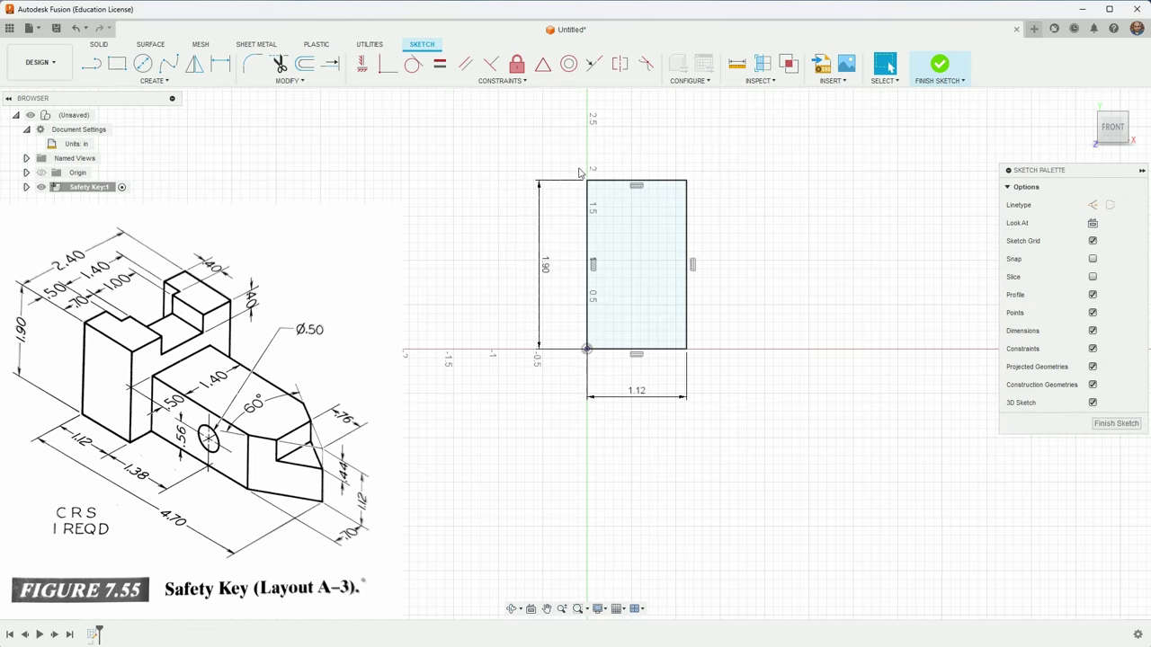
Draw lines extending a lower section to the right of the rectangle.
{"action": "left_click", "coordinate": [91, 63]}
{"action": "left_click", "coordinate": [587, 349]}
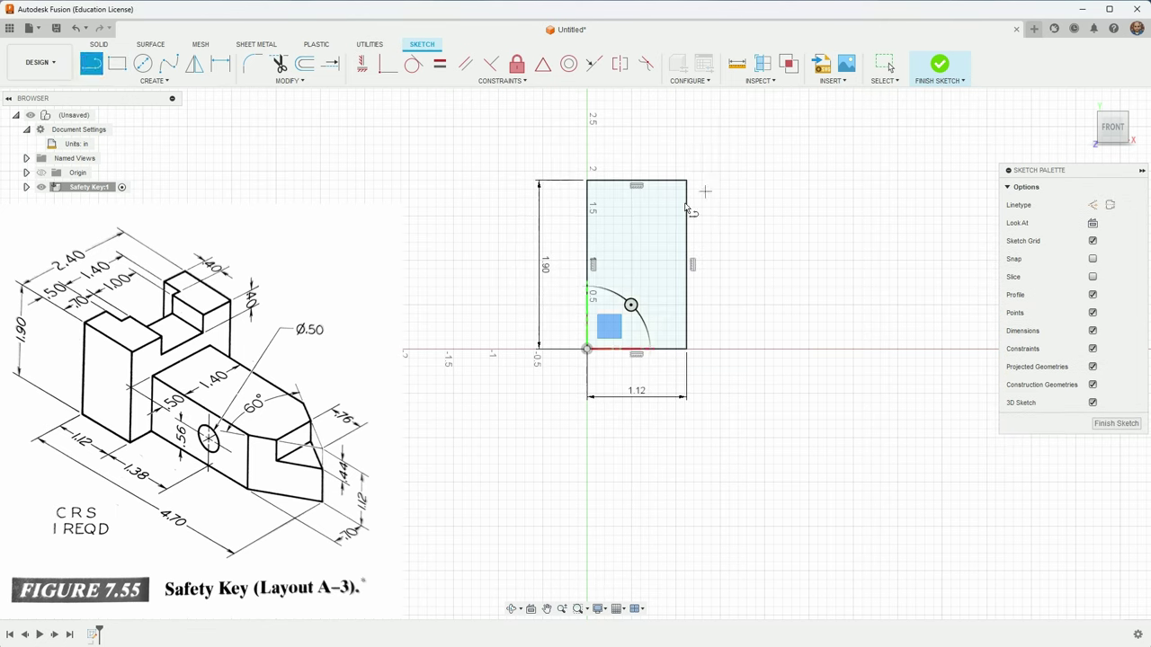
{"action": "left_click", "coordinate": [685, 349]}
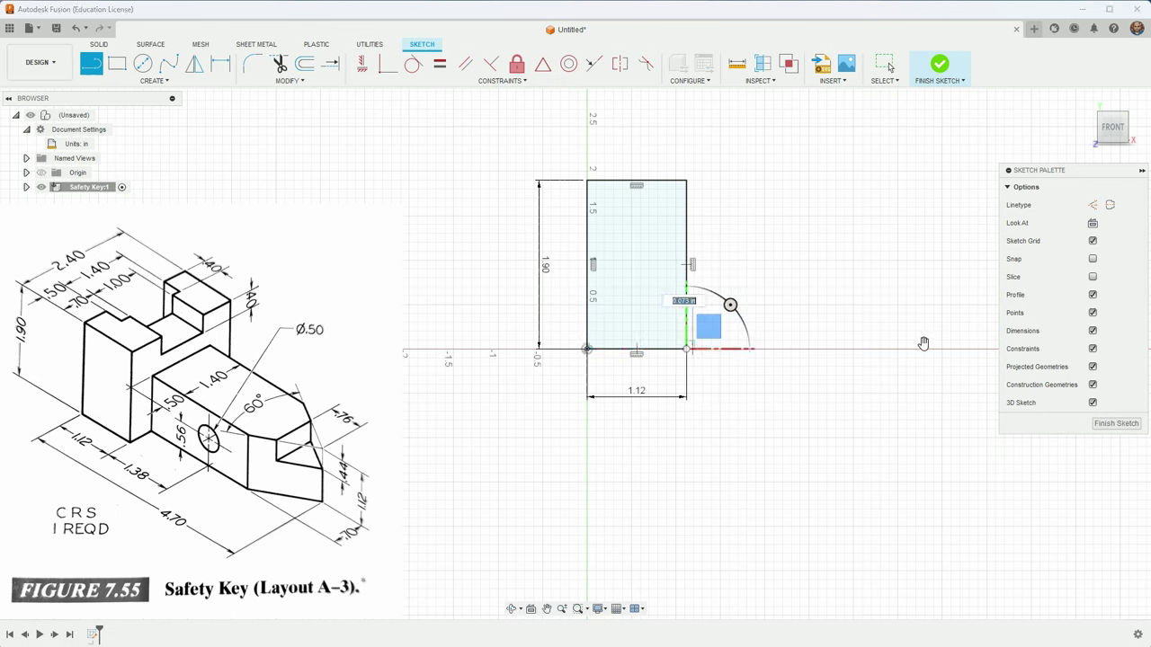
{"action": "left_click", "coordinate": [976, 349]}
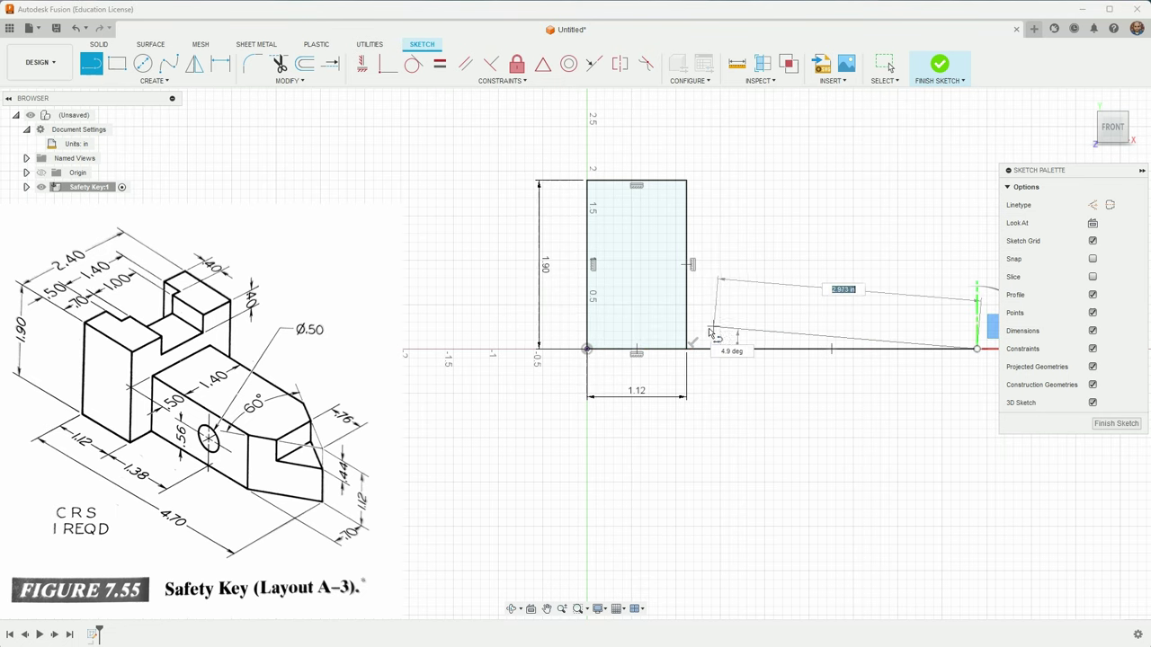
{"action": "left_click", "coordinate": [976, 259]}
{"action": "left_click", "coordinate": [691, 259]}
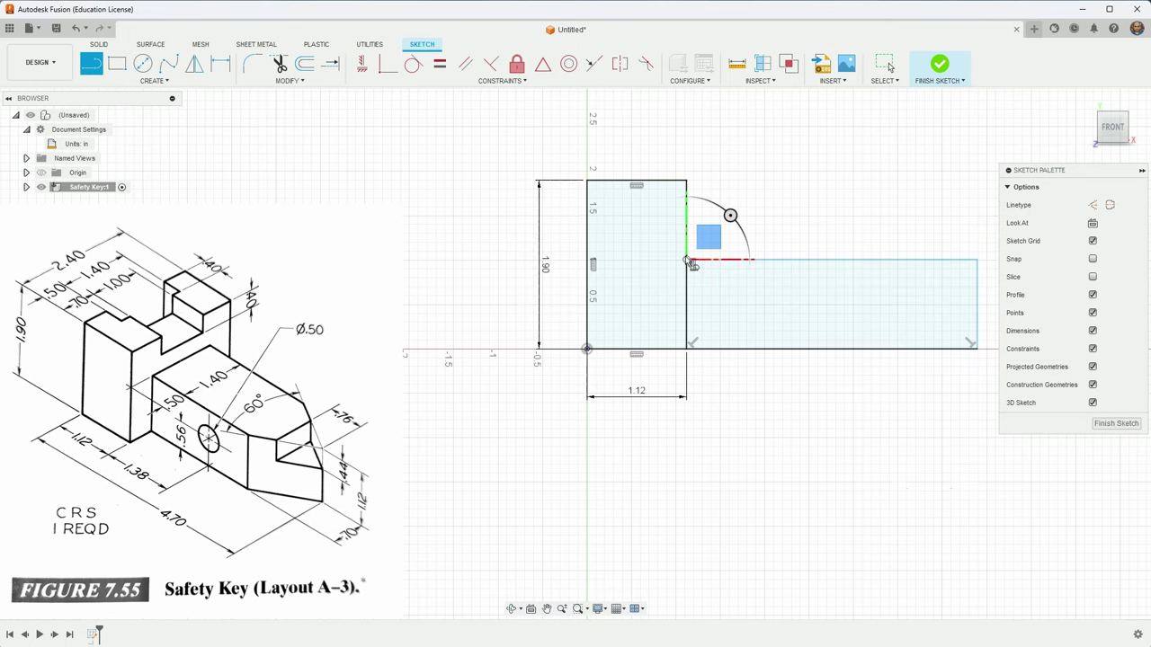
{"action": "key", "text": "Escape"}
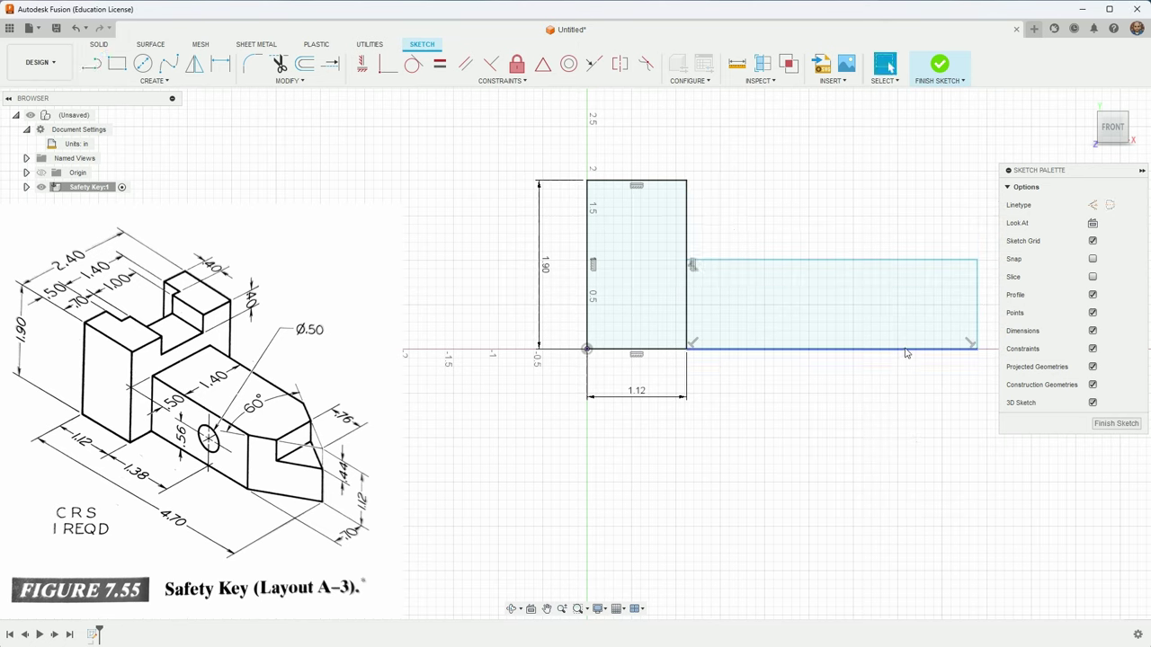
Dimension the profile's overall length to 4.70.
{"action": "left_click", "coordinate": [906, 350]}
{"action": "left_click", "coordinate": [586, 318]}
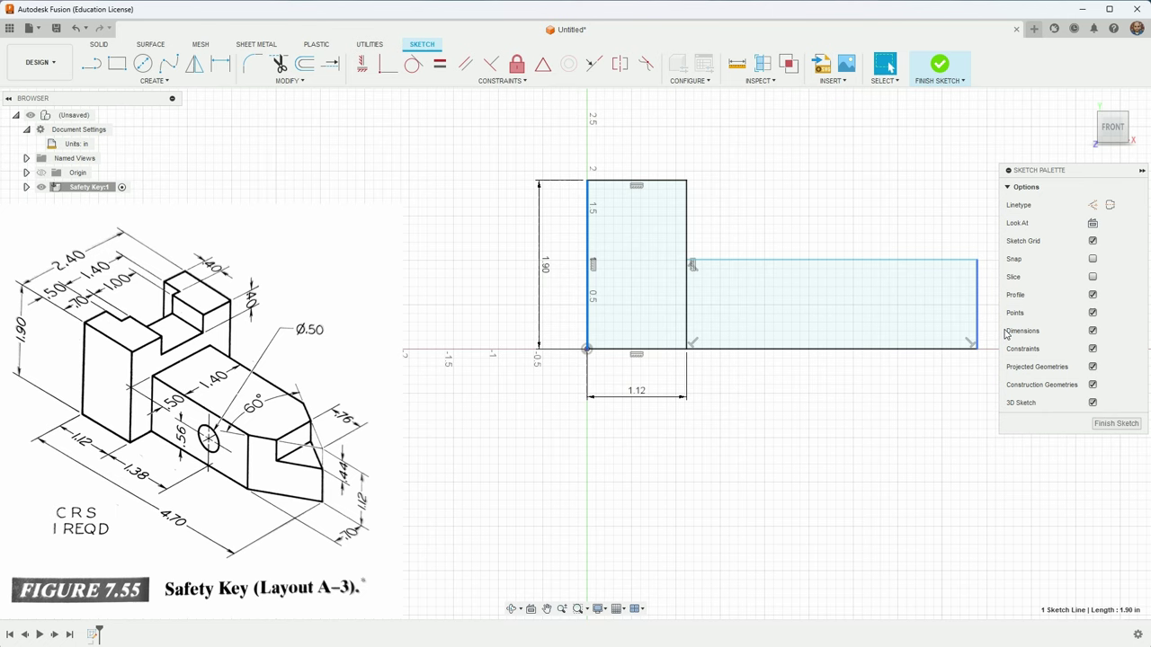
{"action": "left_click", "coordinate": [977, 317], "text": "ctrl"}
{"action": "key", "text": "d"}
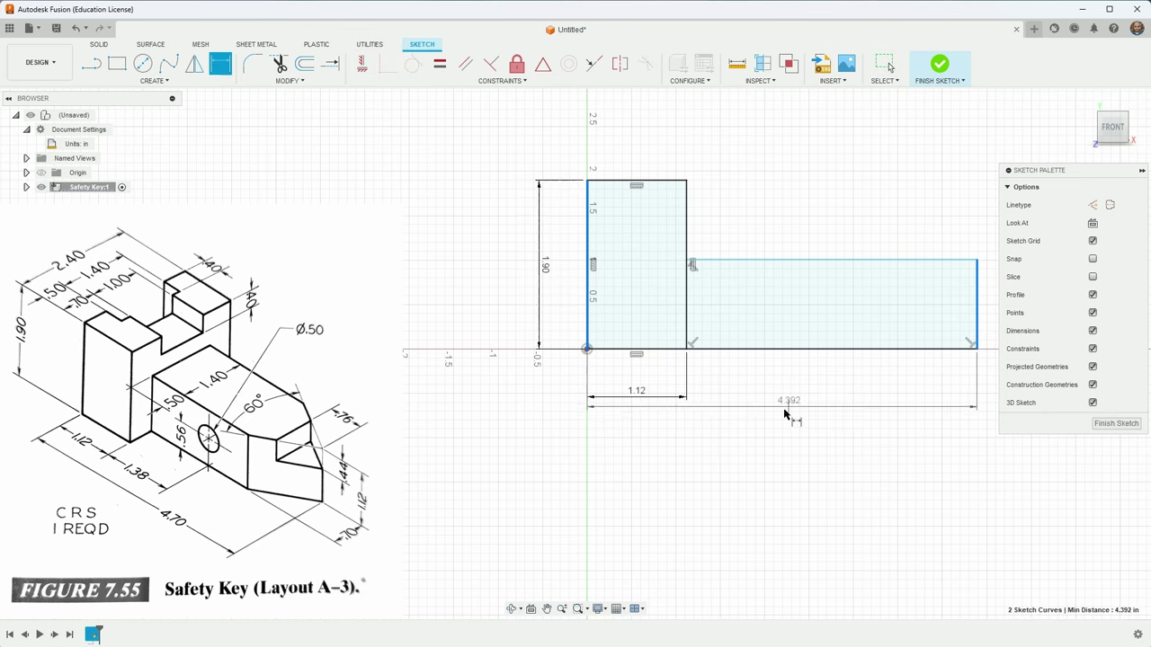
{"action": "left_click", "coordinate": [789, 423]}
{"action": "type", "text": "5"}
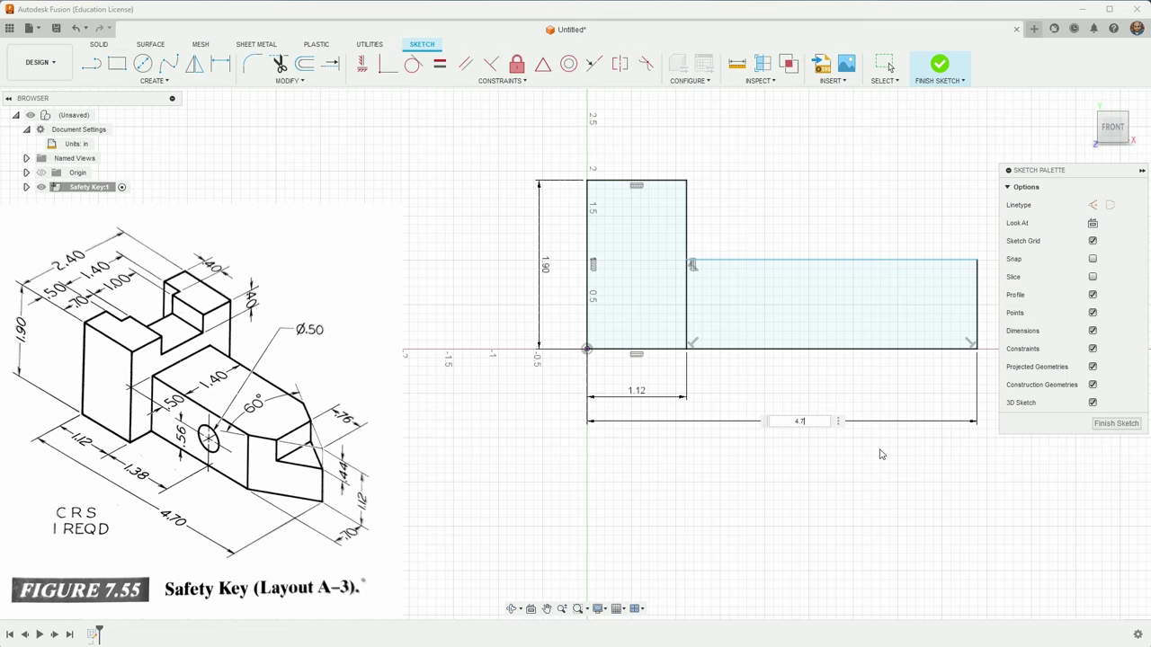
{"action": "key", "text": "Return"}
Dimension the extension's height to 1.12.
{"action": "scroll", "coordinate": [590, 445], "scroll_direction": "down", "scroll_amount": 2}
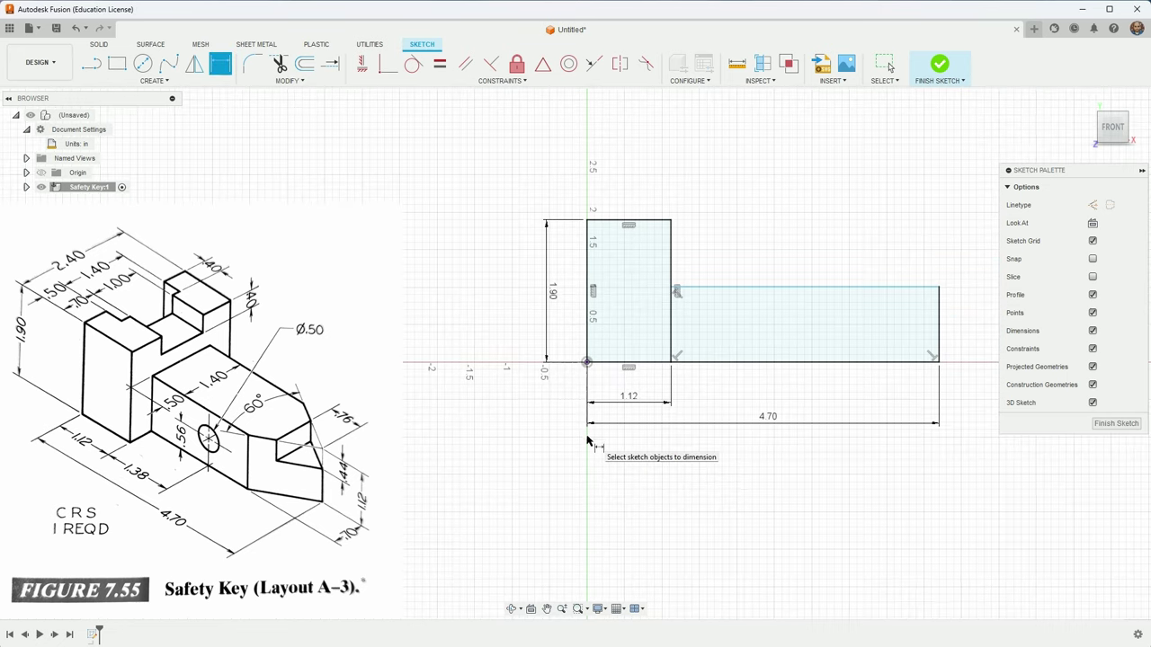
{"action": "left_click", "coordinate": [881, 289]}
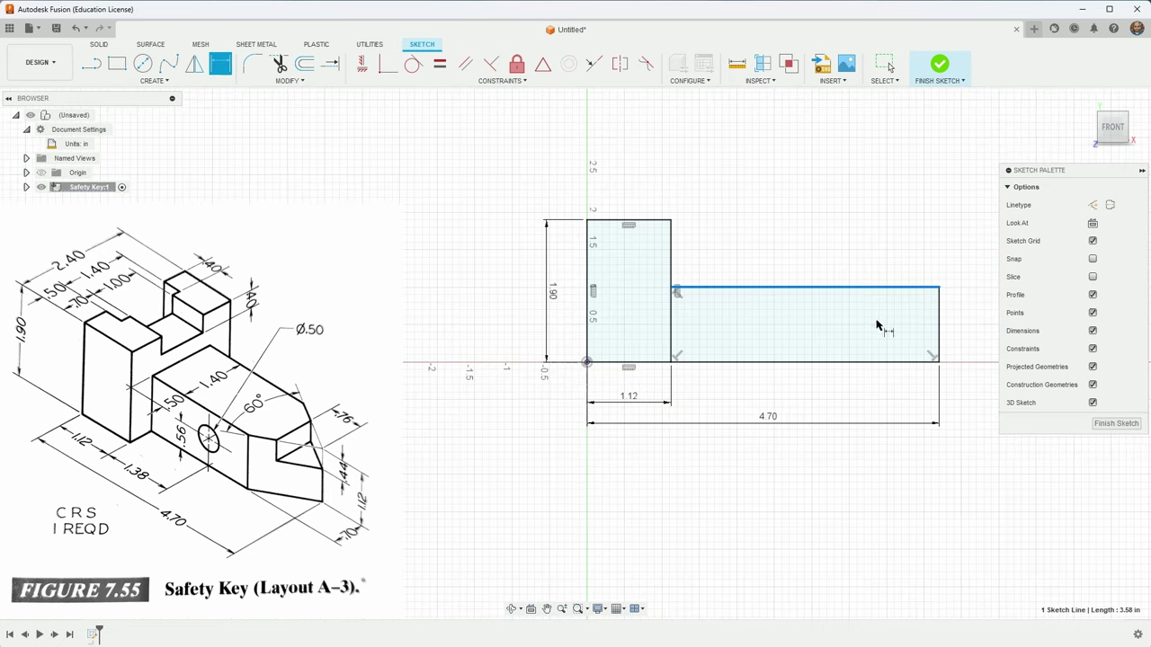
{"action": "left_click", "coordinate": [899, 362]}
{"action": "left_click", "coordinate": [960, 327]}
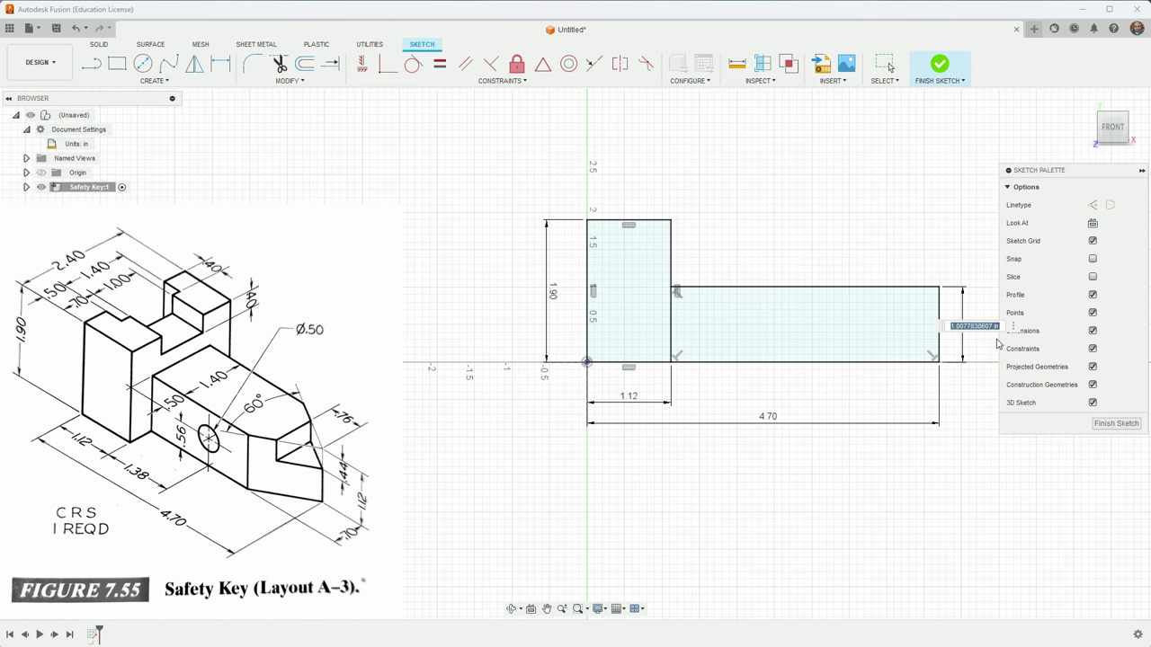
{"action": "type", "text": "1.12"}
{"action": "key", "text": "Return"}
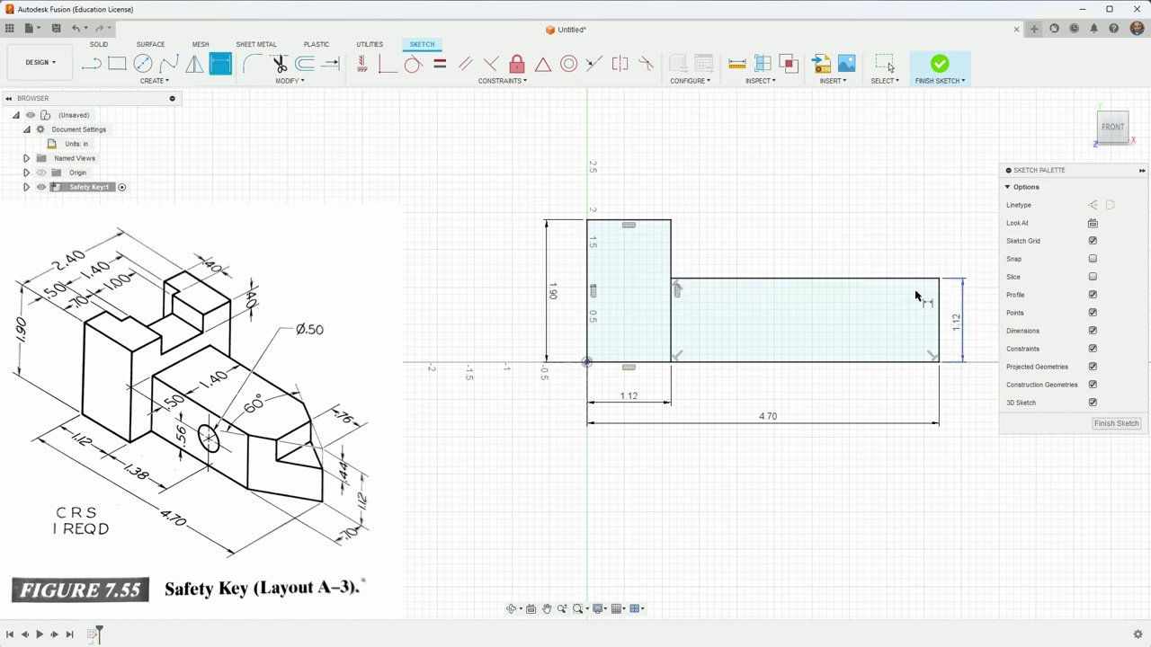
Draw a circle in the long section and give it a 0.50 diameter.
{"action": "key", "text": "c"}
{"action": "left_click", "coordinate": [586, 363]}
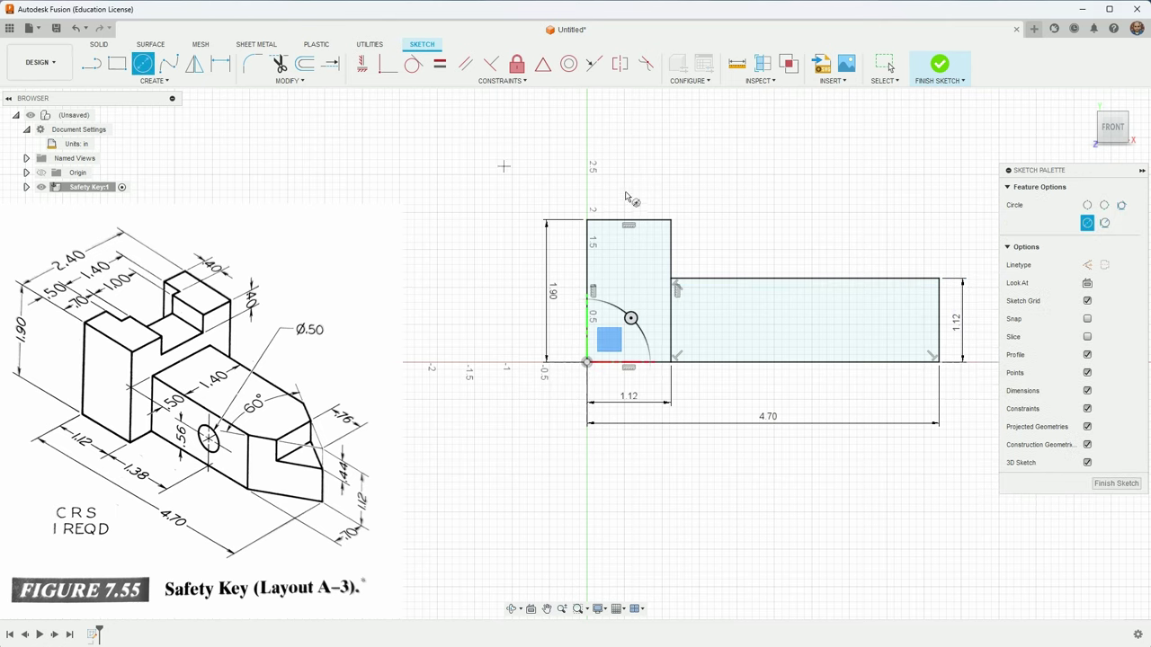
{"action": "left_click", "coordinate": [733, 323]}
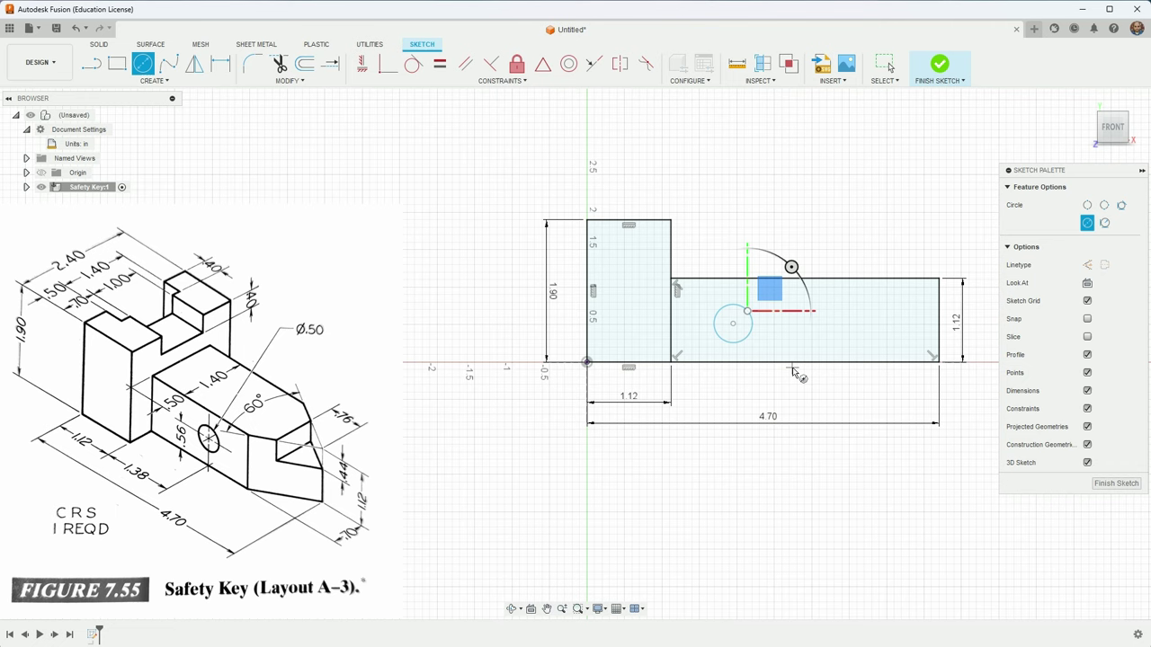
{"action": "left_click", "coordinate": [253, 63]}
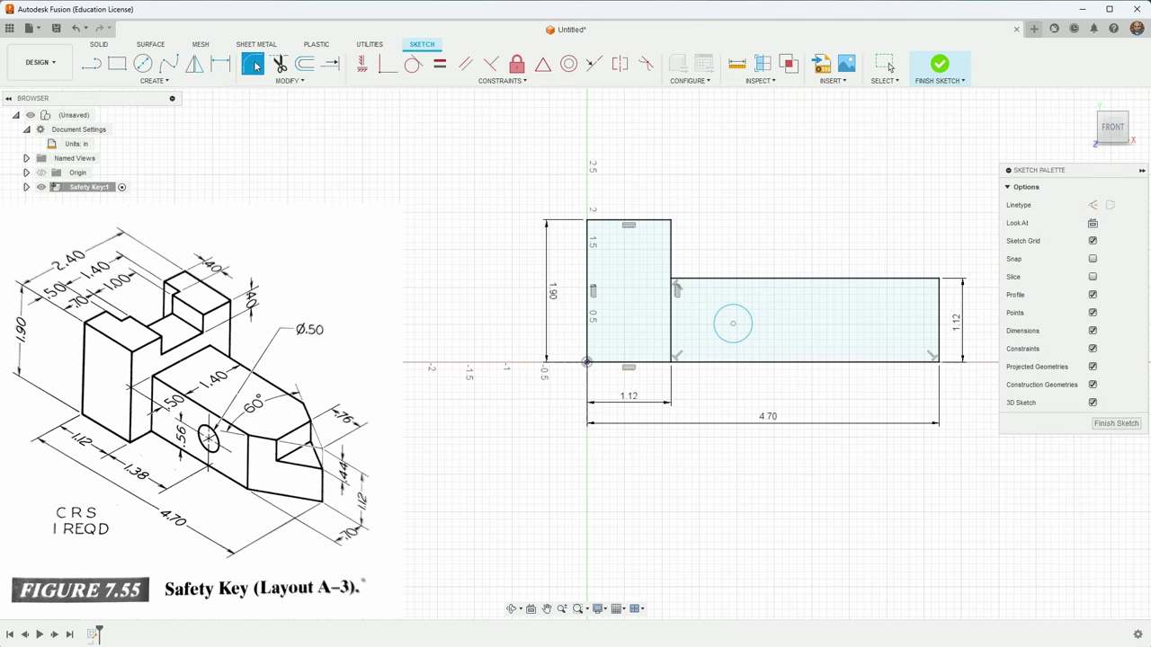
{"action": "left_click", "coordinate": [220, 67]}
{"action": "left_click", "coordinate": [724, 325]}
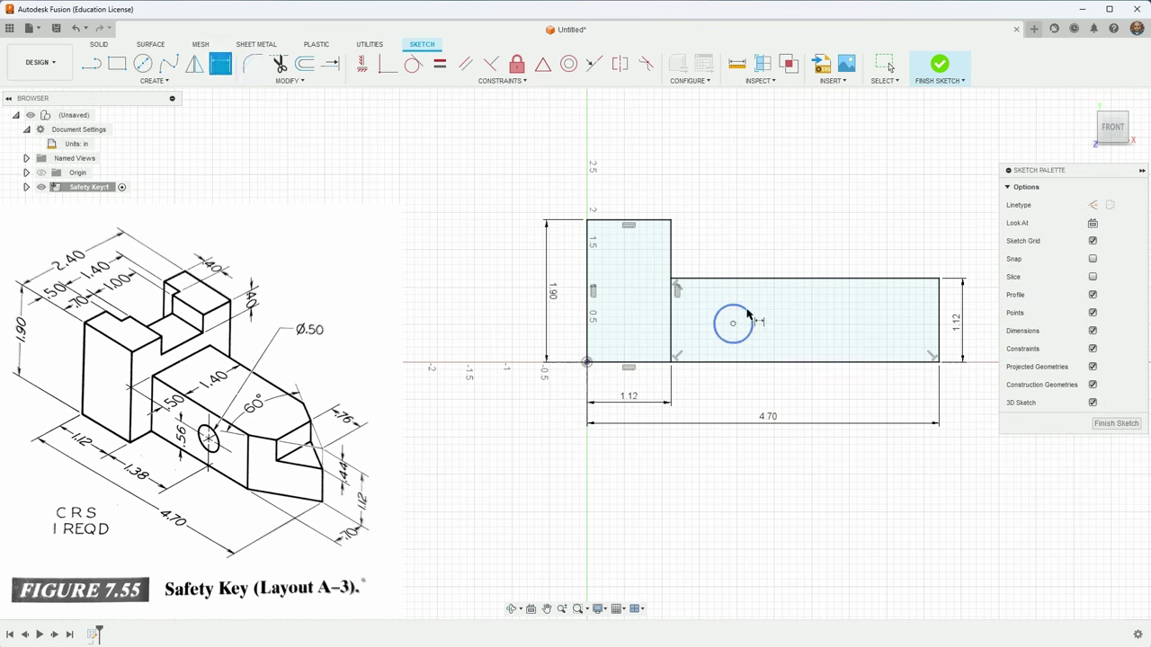
{"action": "left_click", "coordinate": [780, 249]}
{"action": "type", "text": ".5"}
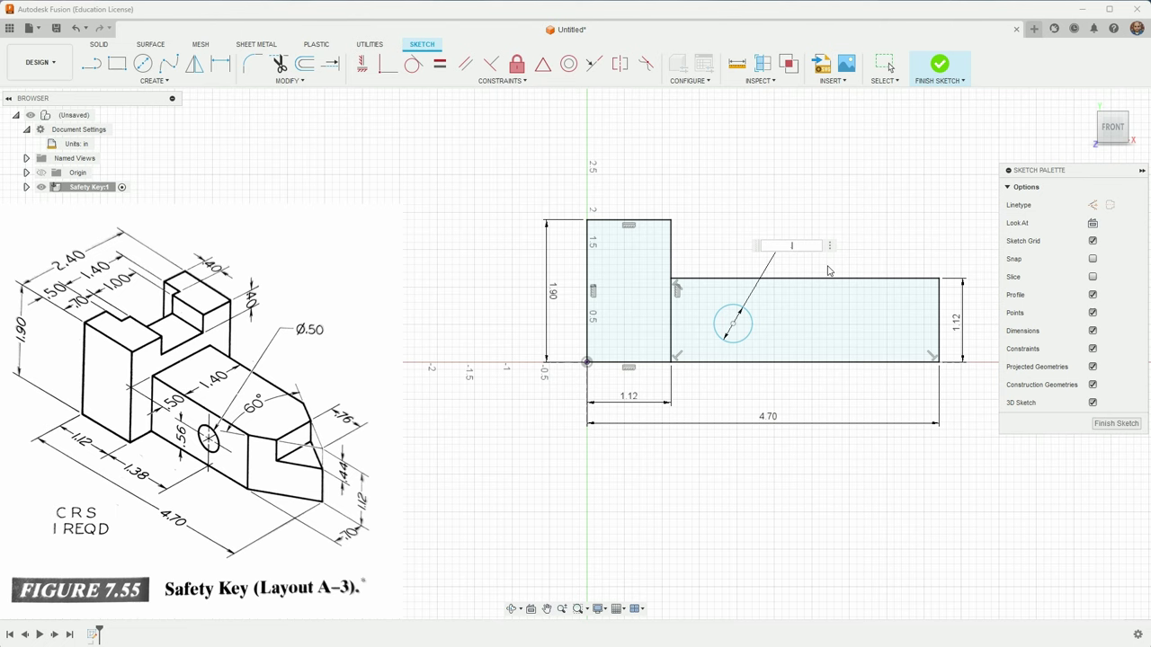
{"action": "key", "text": "Return"}
Locate the circle 0.56 above the bottom edge and 1.38 from the step, then finish the sketch.
{"action": "left_click", "coordinate": [732, 324]}
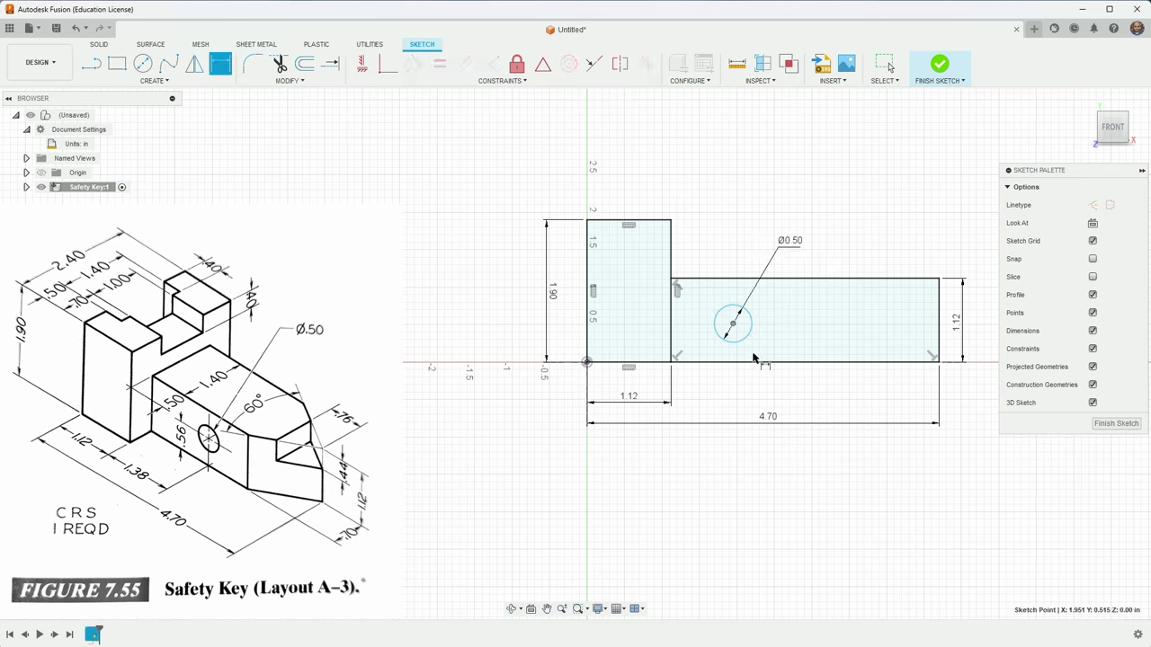
{"action": "left_click", "coordinate": [764, 363]}
{"action": "left_click", "coordinate": [778, 343]}
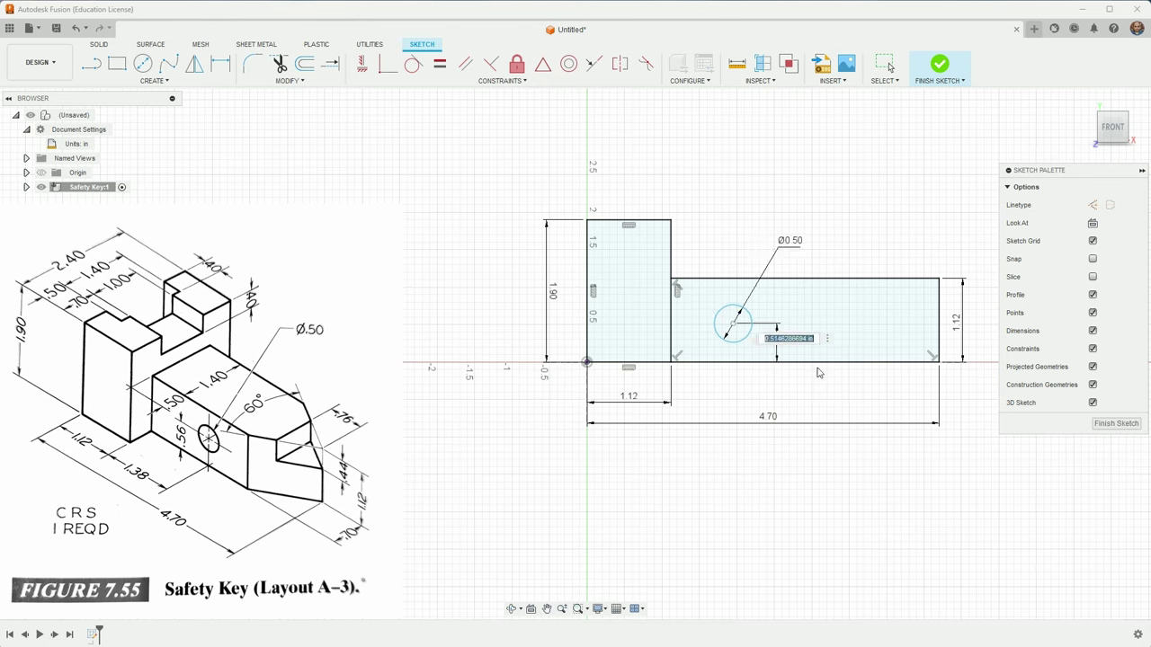
{"action": "key", "text": "BackSpace"}
{"action": "type", "text": ".56"}
{"action": "key", "text": "Return"}
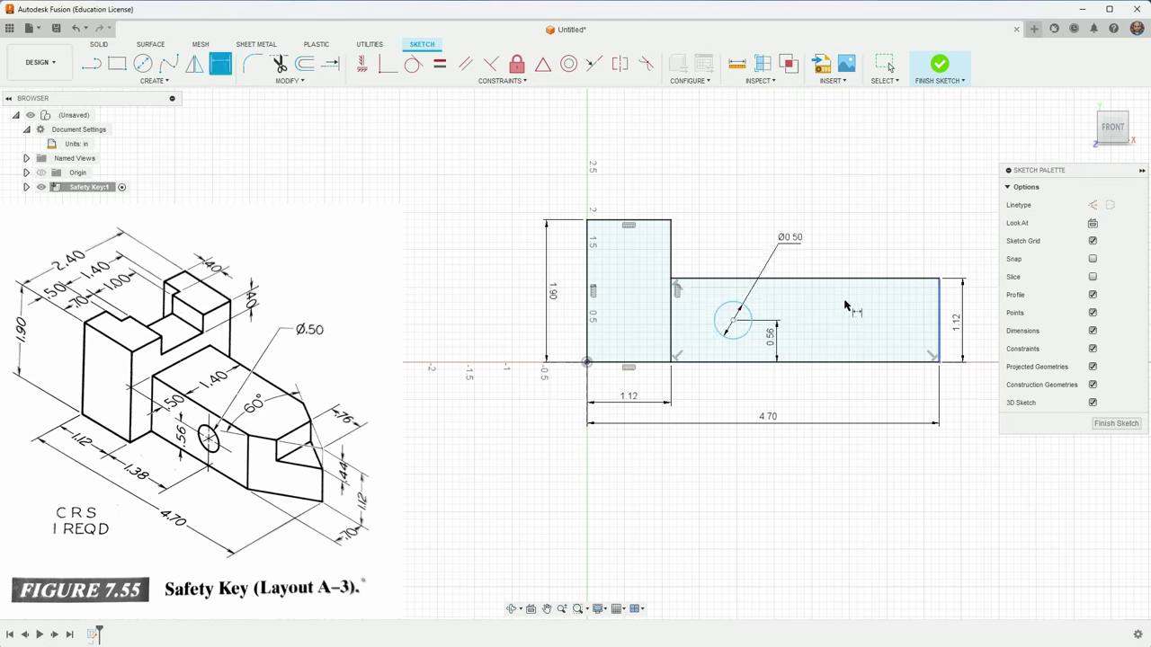
{"action": "left_click", "coordinate": [732, 321]}
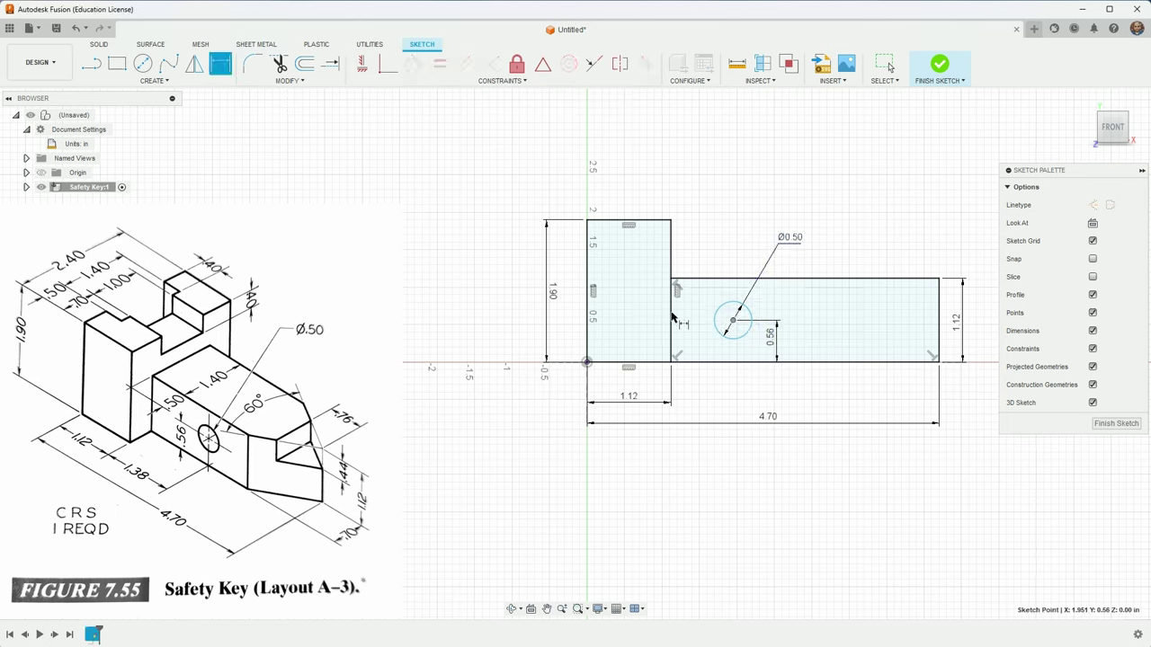
{"action": "left_click", "coordinate": [672, 319]}
{"action": "left_click", "coordinate": [713, 407]}
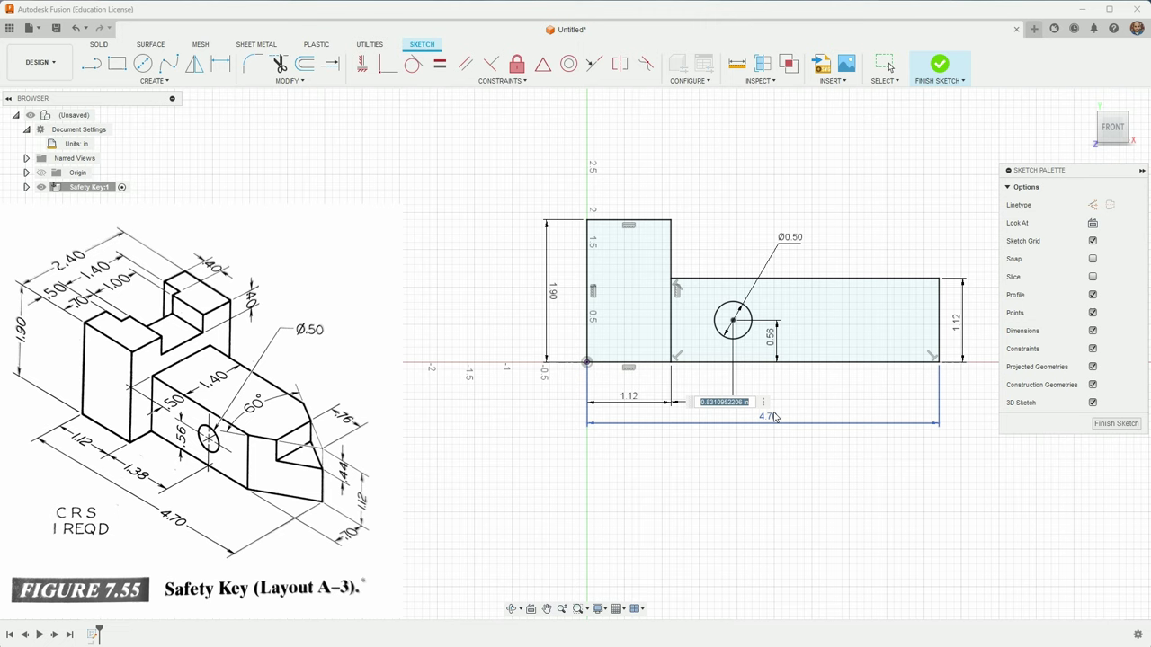
{"action": "type", "text": "1.38"}
{"action": "key", "text": "Return"}
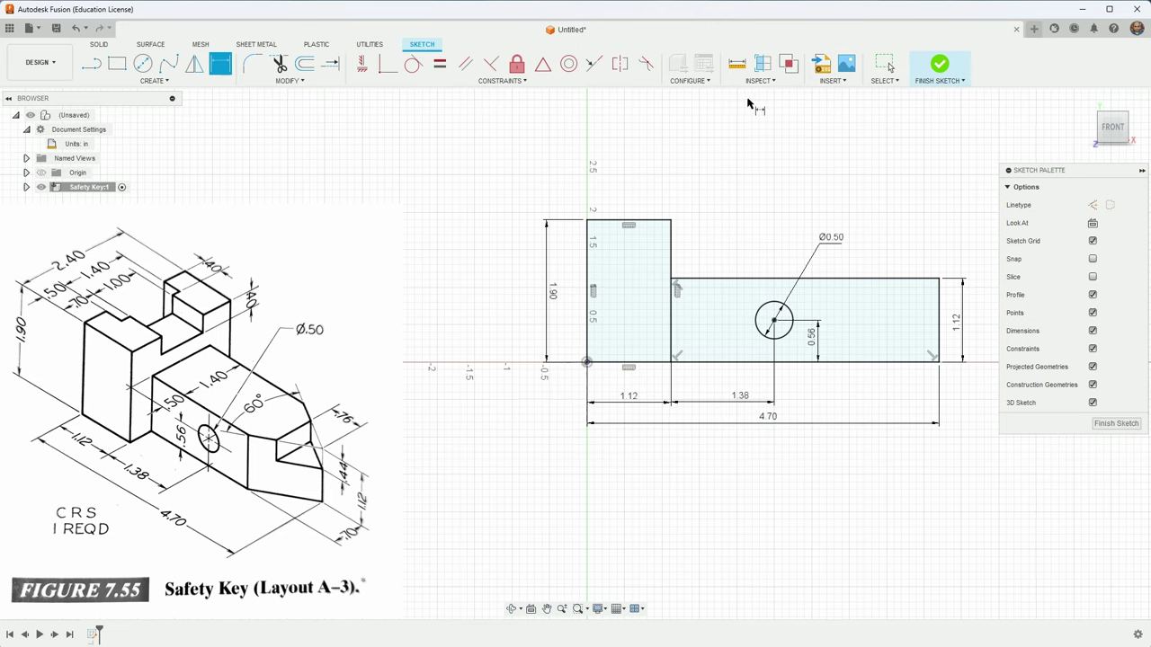
{"action": "left_click", "coordinate": [943, 74]}
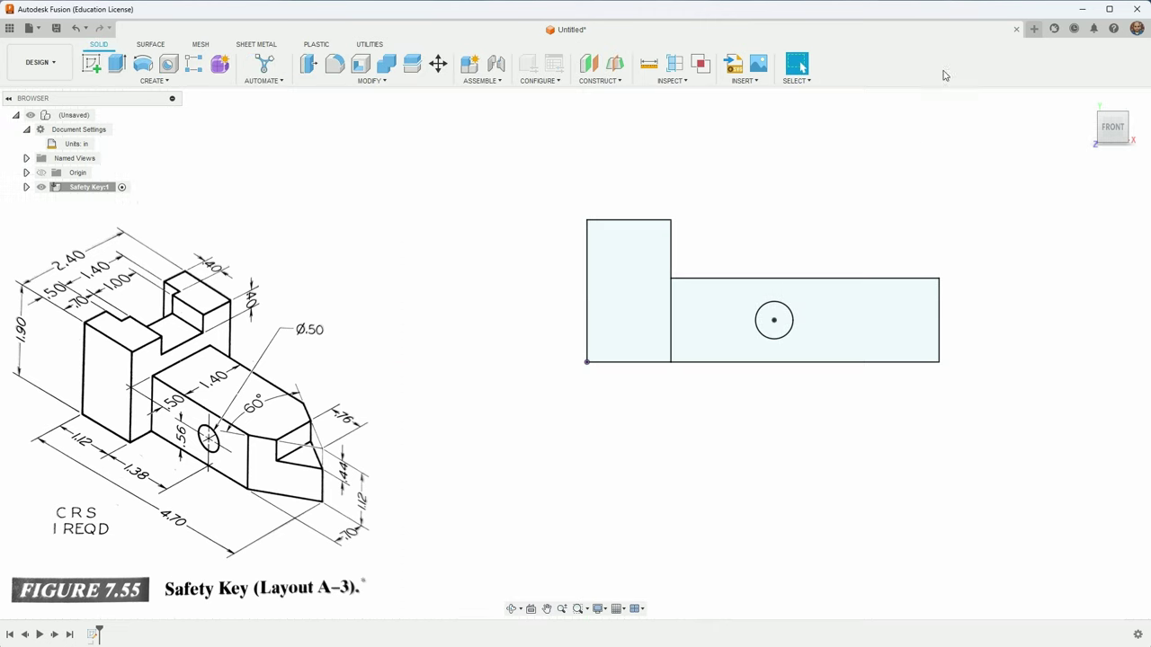
Reopen Sketch1 and draw the notch outline lines at the top-right corner.
{"action": "double_click", "coordinate": [92, 635]}
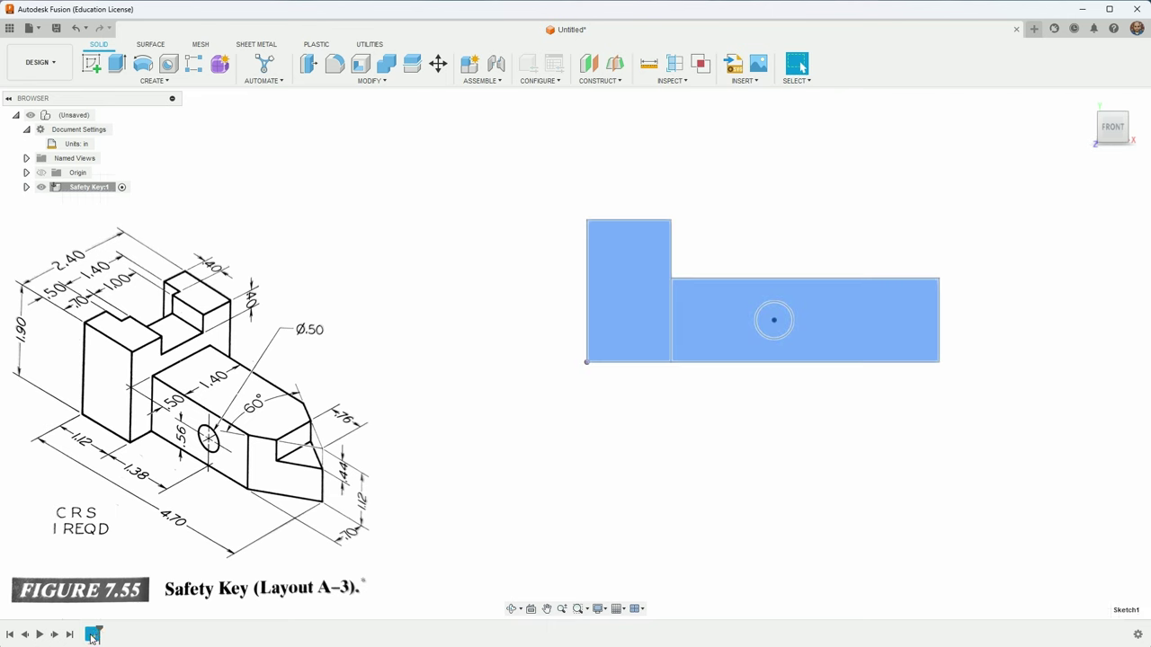
{"action": "left_click", "coordinate": [91, 68]}
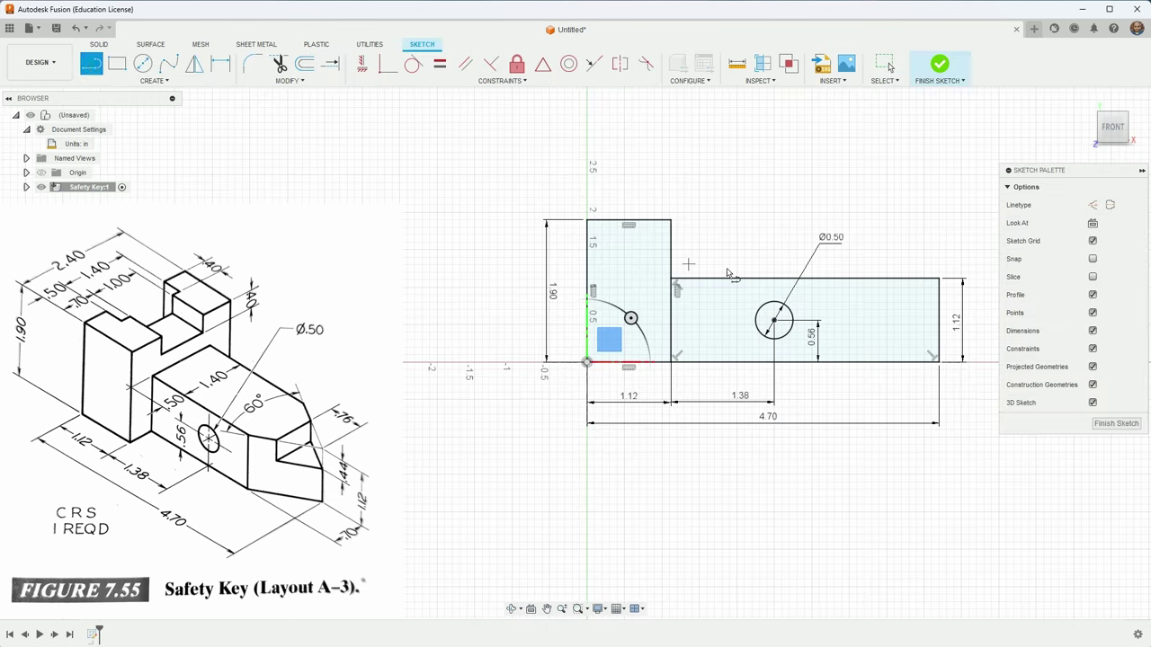
{"action": "left_click", "coordinate": [888, 279]}
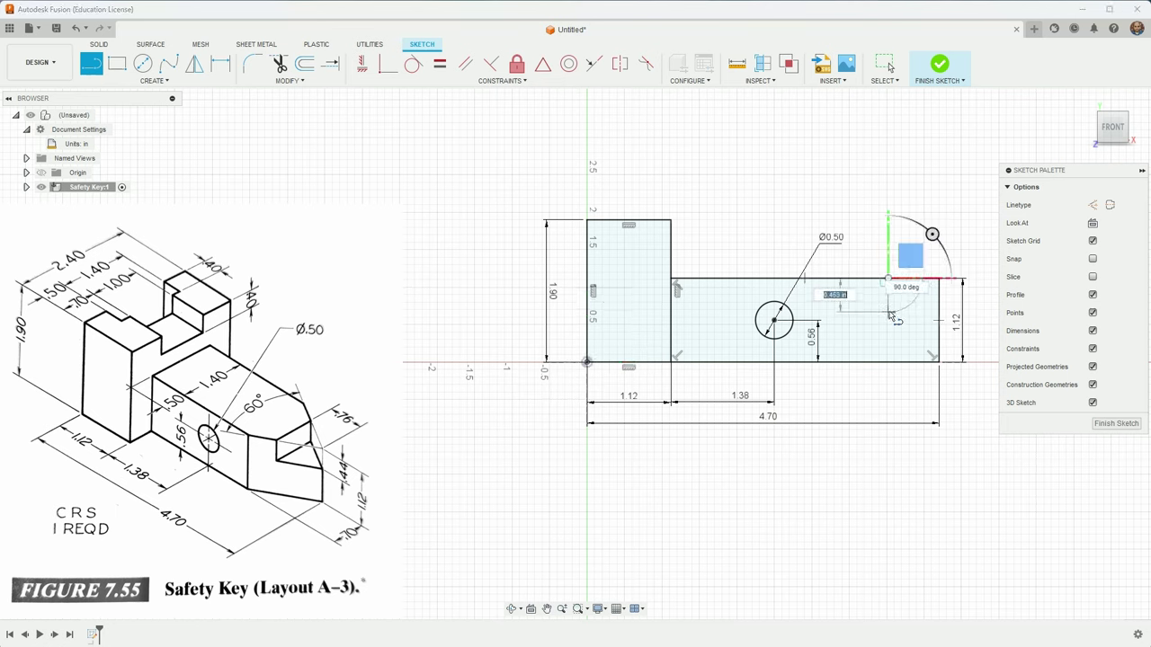
{"action": "left_click", "coordinate": [888, 309]}
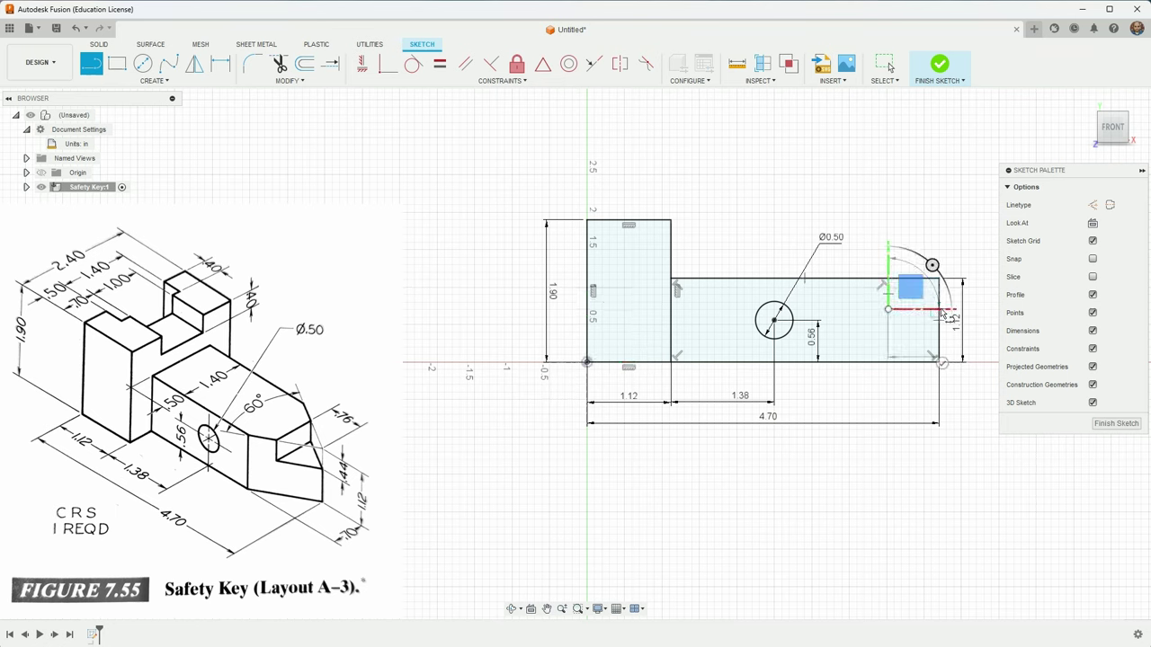
{"action": "left_click", "coordinate": [940, 310]}
{"action": "key", "text": "Escape"}
{"action": "left_click_drag", "start_coordinate": [940, 313], "coordinate": [939, 315]}
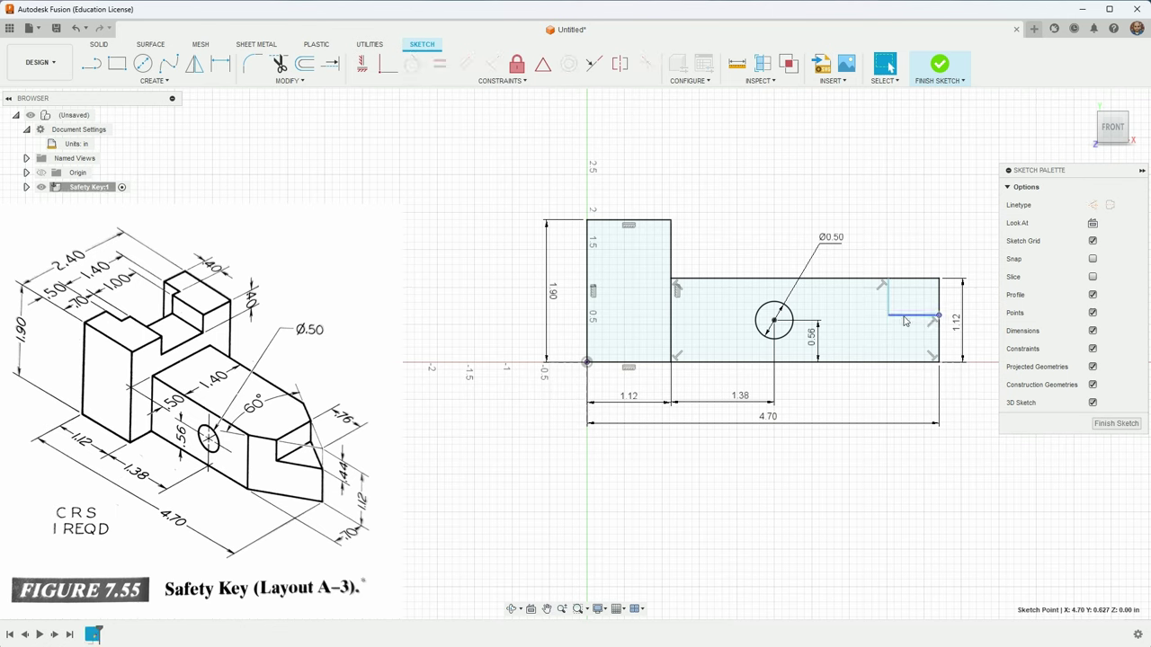
Dimension the notch width to 0.76.
{"action": "left_click", "coordinate": [909, 315]}
{"action": "key", "text": "d"}
{"action": "left_click", "coordinate": [932, 261]}
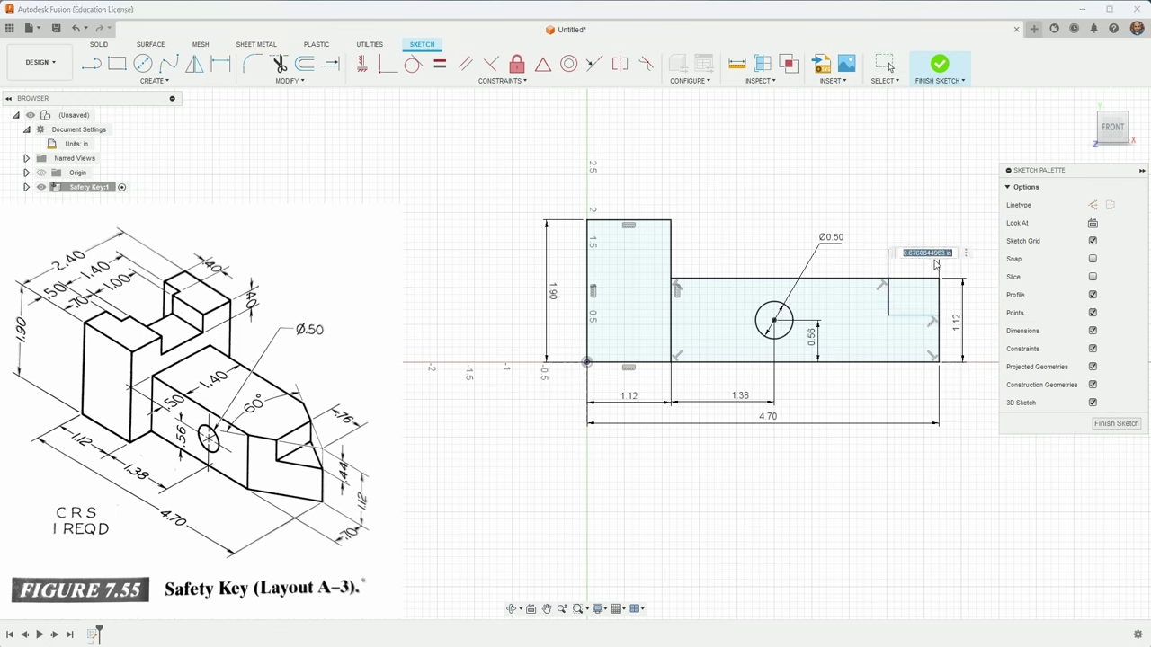
{"action": "type", "text": ".76"}
{"action": "key", "text": "Return"}
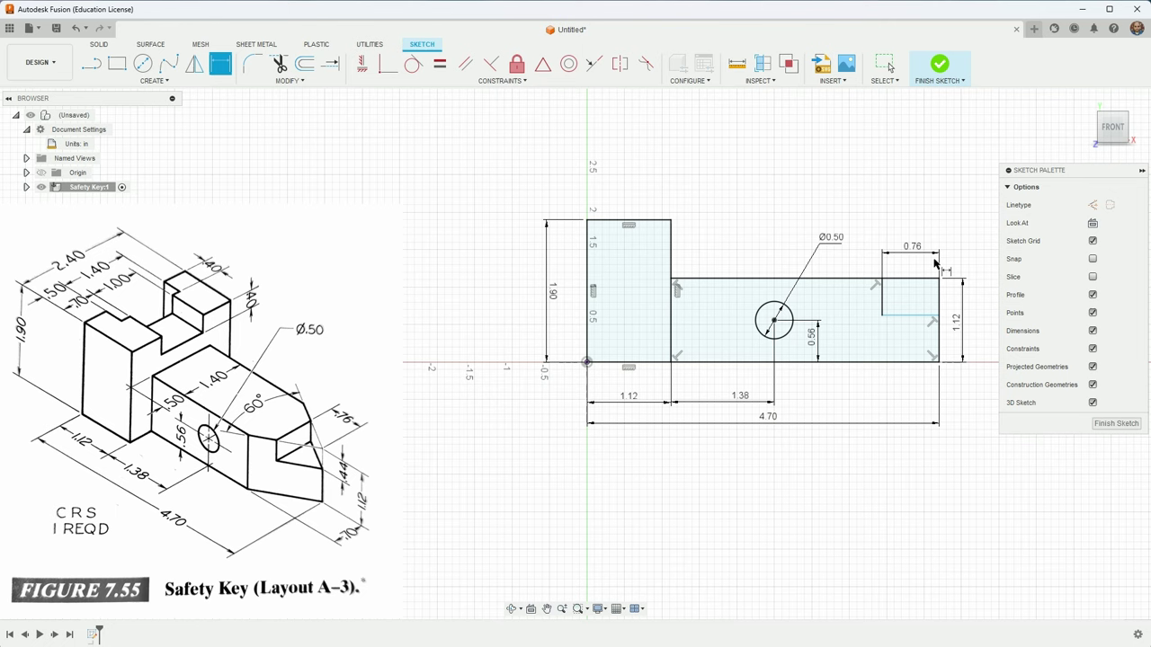
{"action": "left_click", "coordinate": [882, 302]}
{"action": "left_click", "coordinate": [940, 300]}
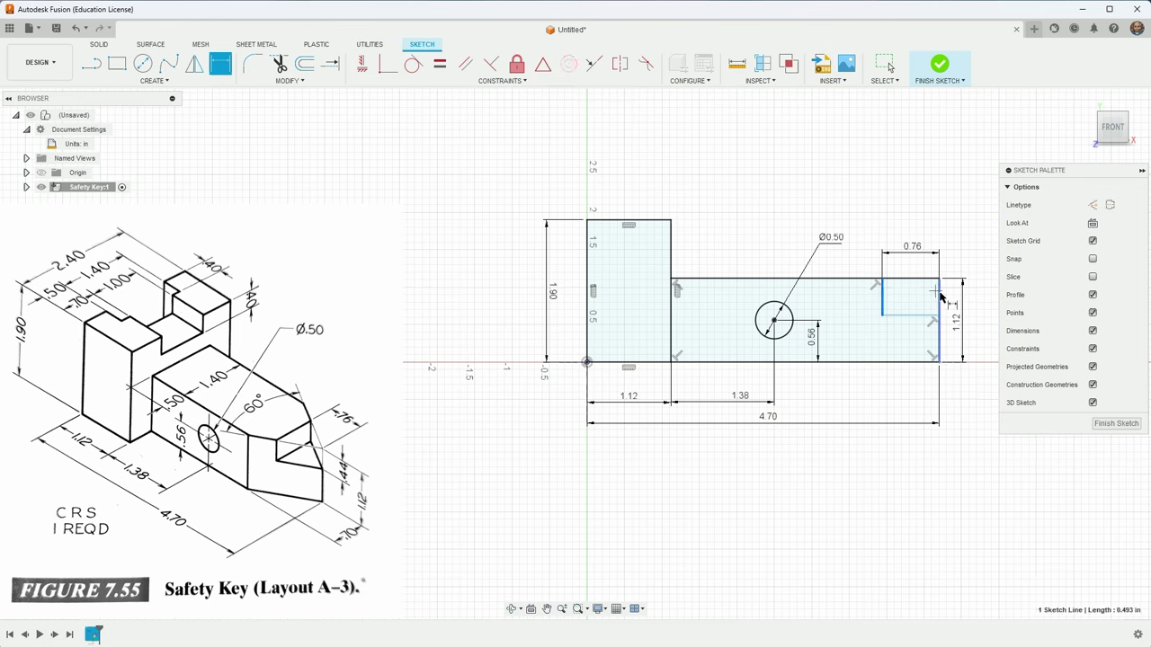
{"action": "key", "text": "Escape"}
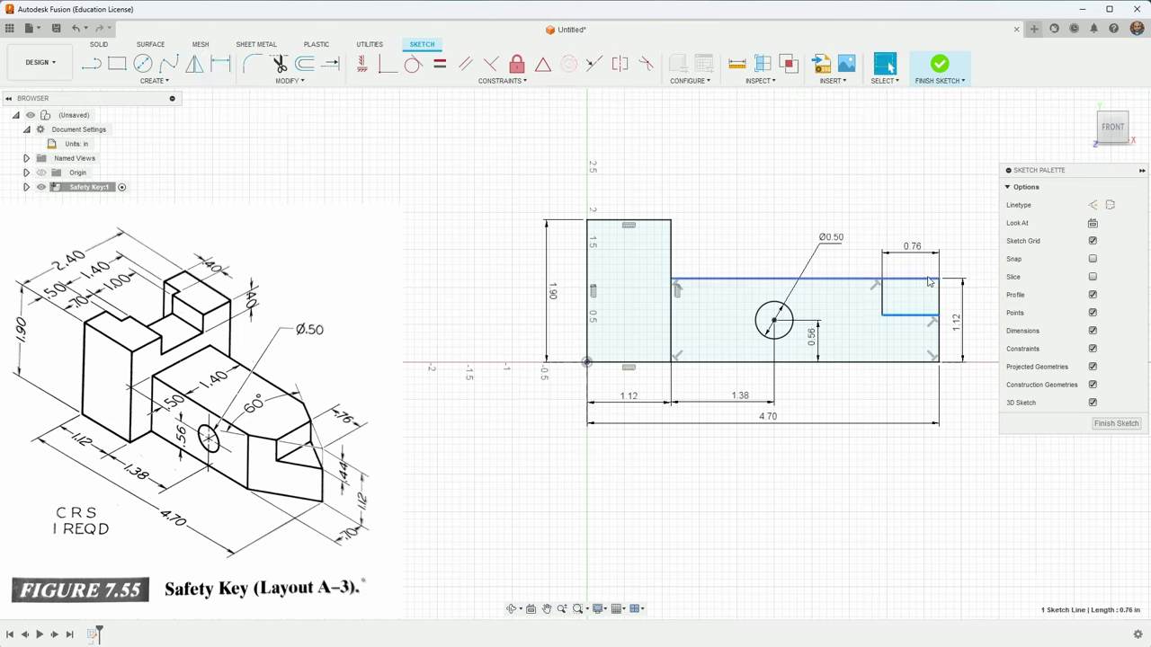
Dimension the notch depth to 0.44 and finish the sketch.
{"action": "left_click", "coordinate": [930, 280]}
{"action": "left_click", "coordinate": [920, 314], "text": "shift"}
{"action": "key", "text": "d"}
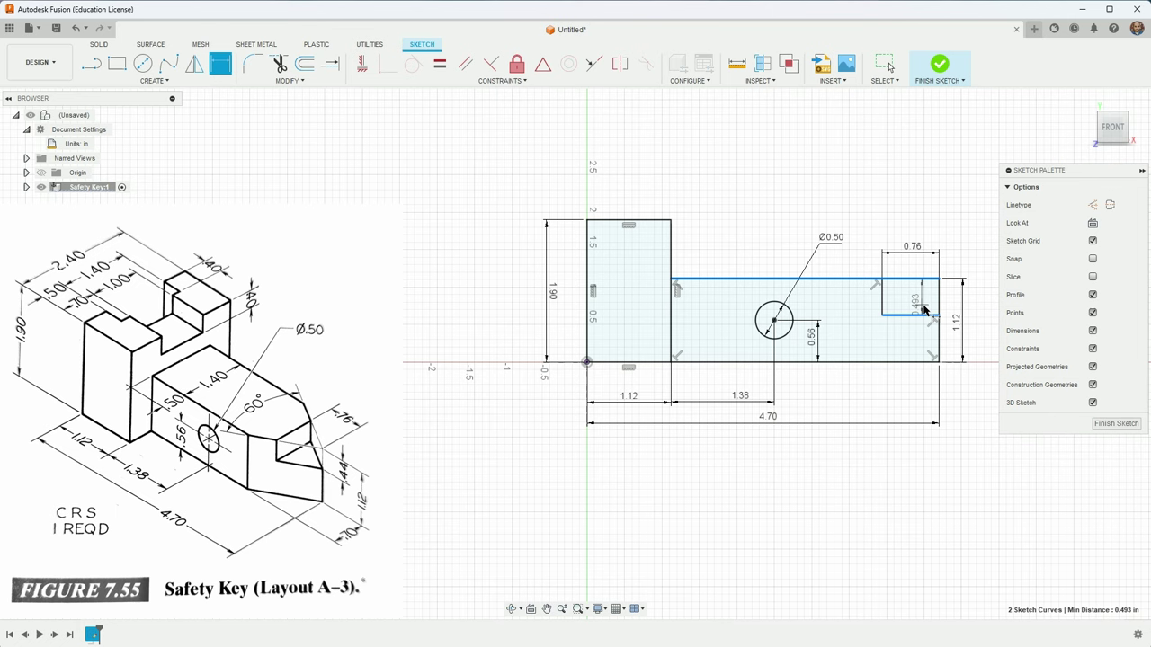
{"action": "left_click", "coordinate": [979, 296]}
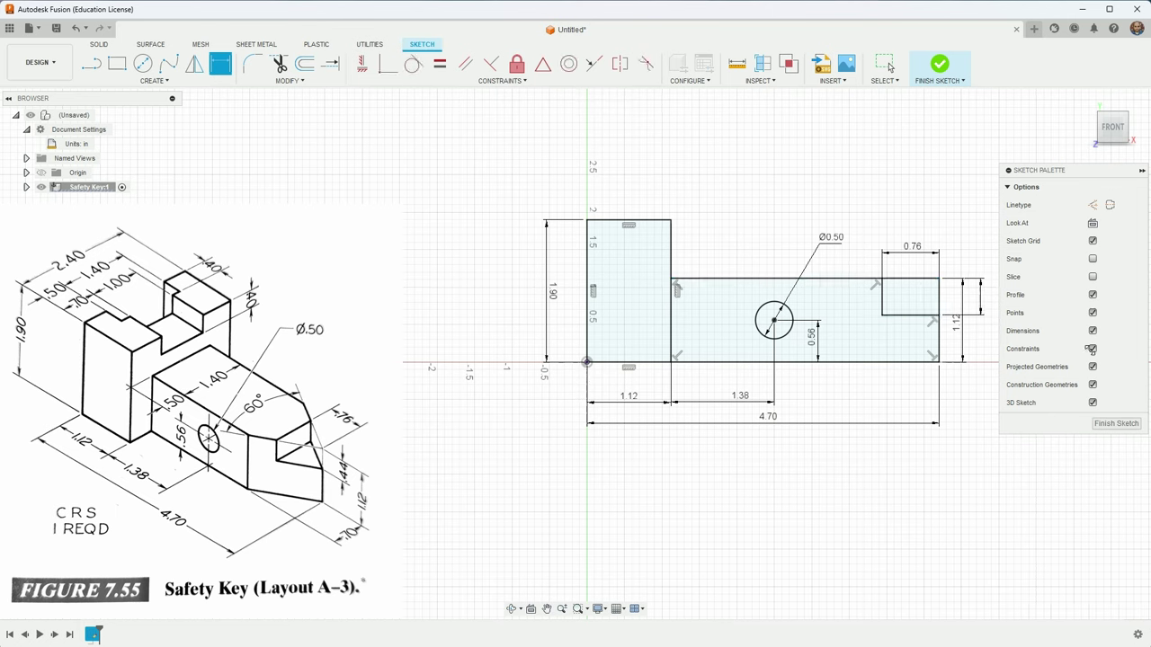
{"action": "type", "text": ".44"}
{"action": "key", "text": "Return"}
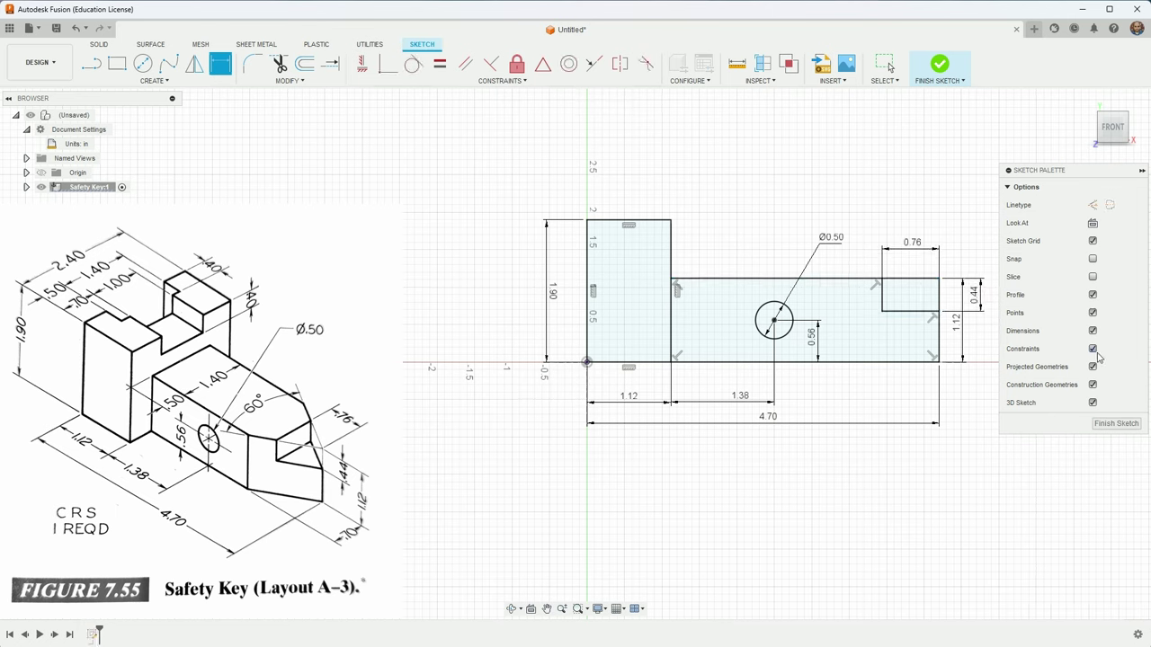
{"action": "left_click", "coordinate": [1115, 422]}
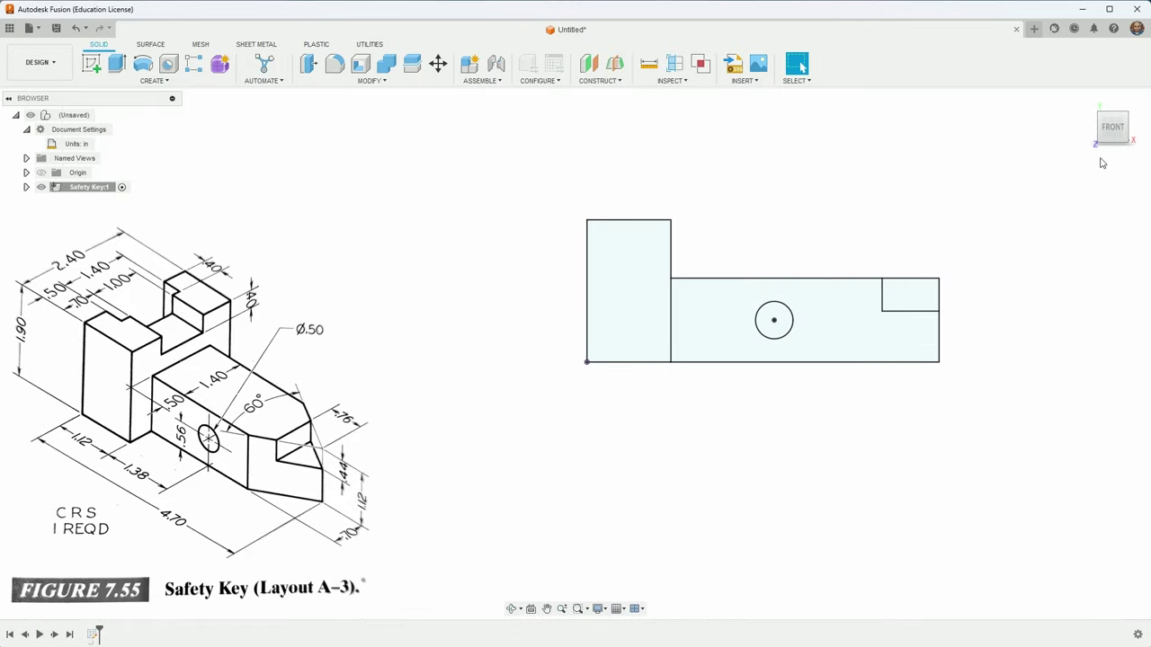
From the home view, extrude the tall 1.12 by 1.90 profile -2.4 in.
{"action": "left_click", "coordinate": [1085, 101]}
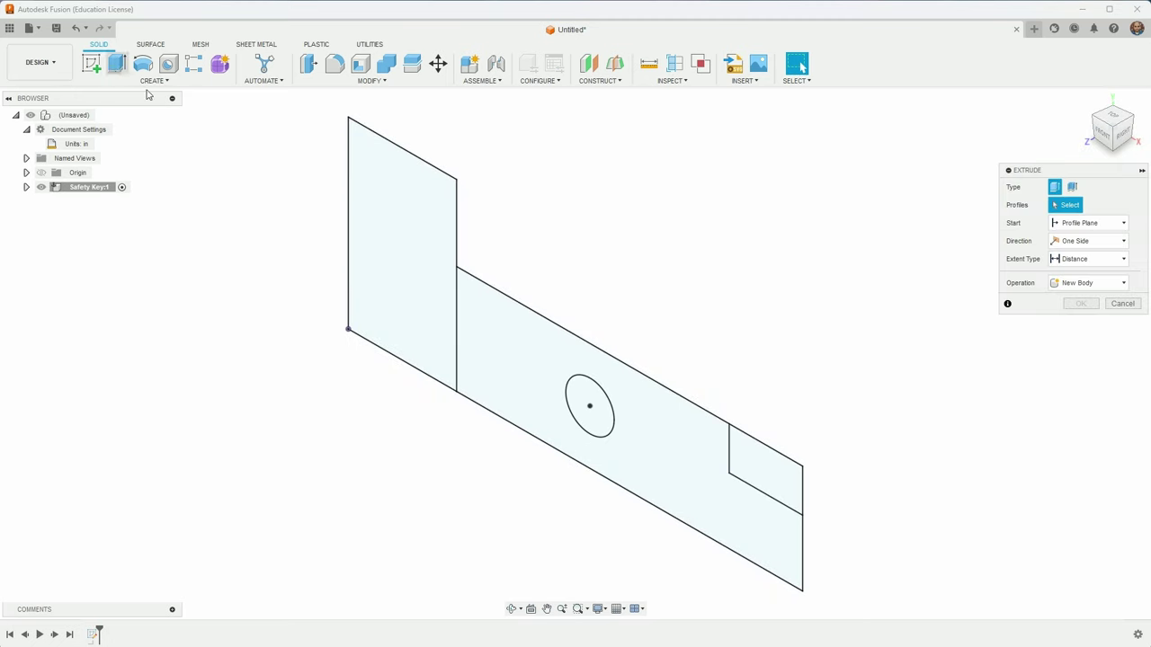
{"action": "left_click", "coordinate": [393, 237]}
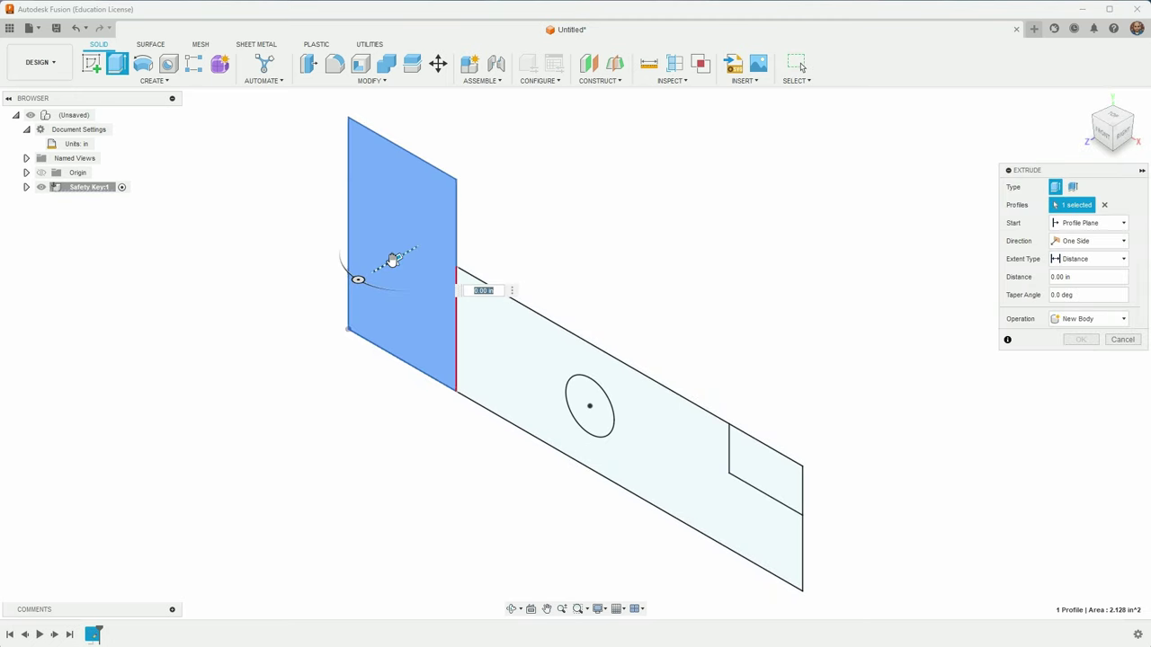
{"action": "left_click_drag", "start_coordinate": [396, 260], "coordinate": [514, 209]}
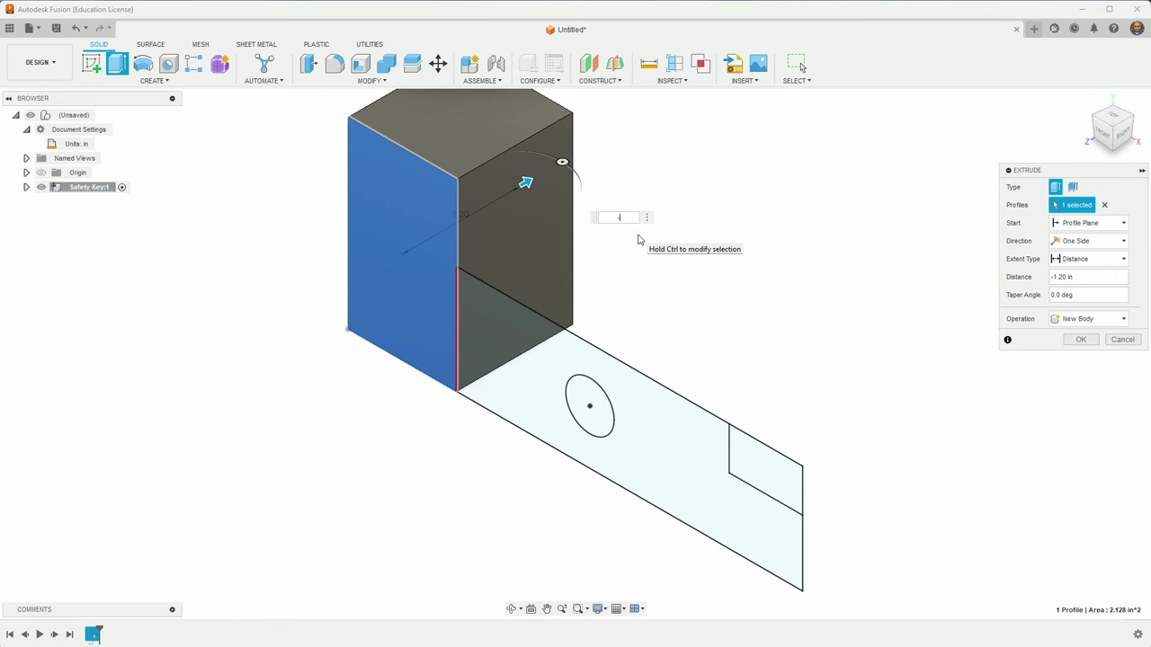
{"action": "key", "text": "Return"}
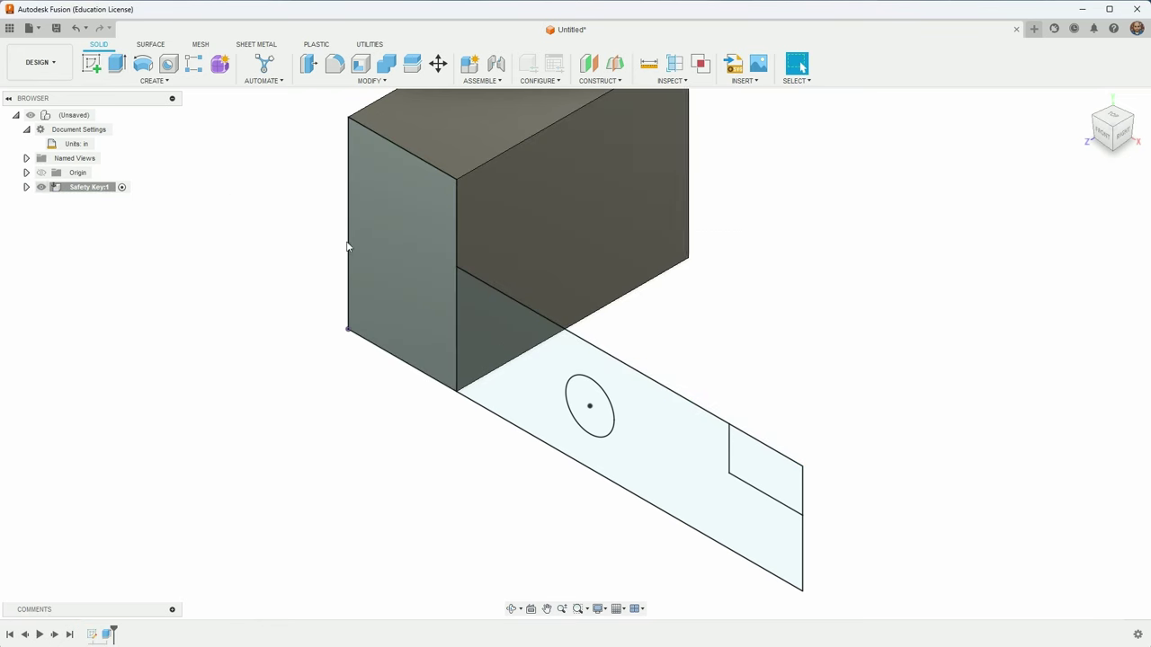
Expand Safety Key:1 and its Sketches folder, toggle Sketch1's visibility, and cancel Preferences.
{"action": "left_click", "coordinate": [26, 187]}
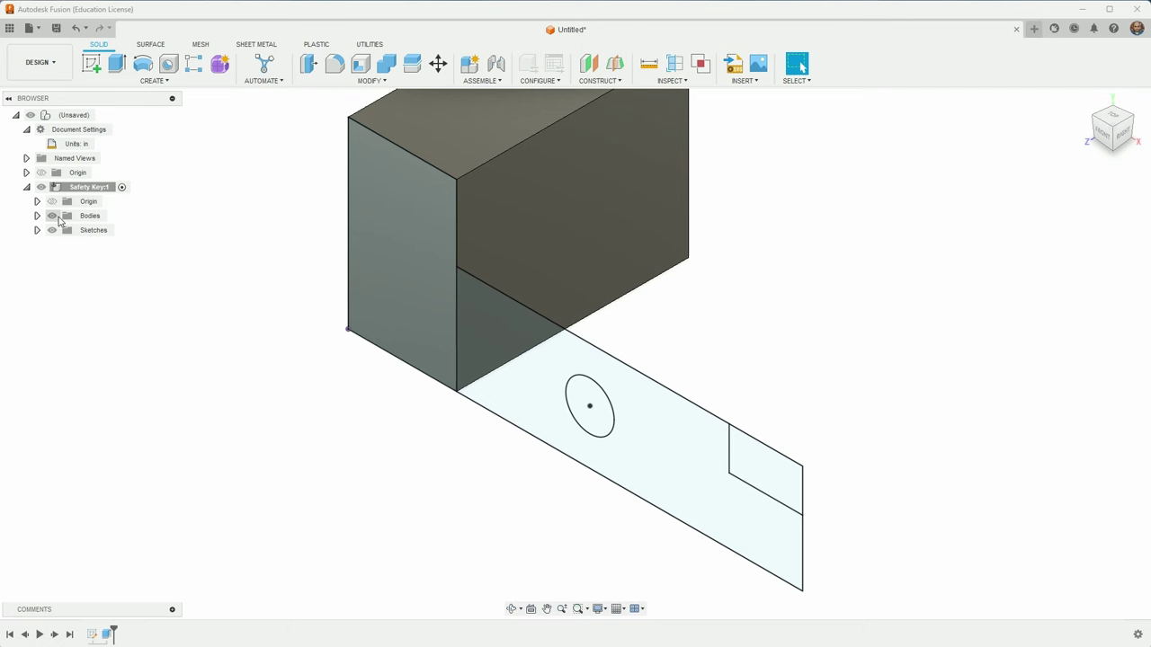
{"action": "left_click", "coordinate": [37, 231]}
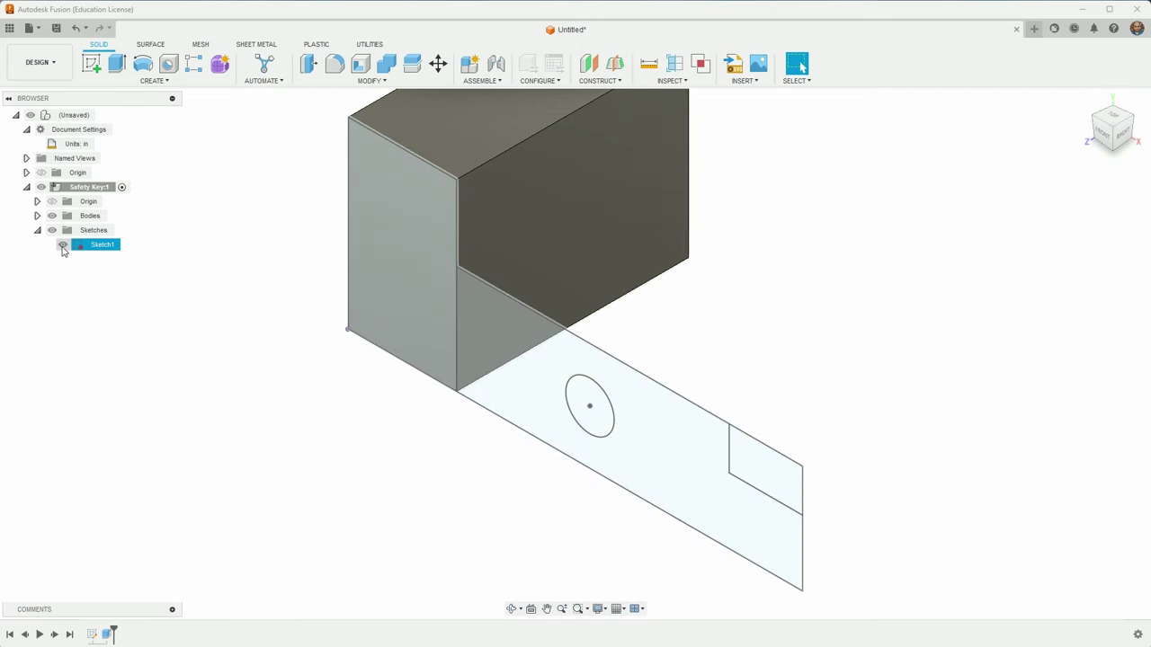
{"action": "left_click", "coordinate": [62, 245]}
{"action": "left_click", "coordinate": [62, 246]}
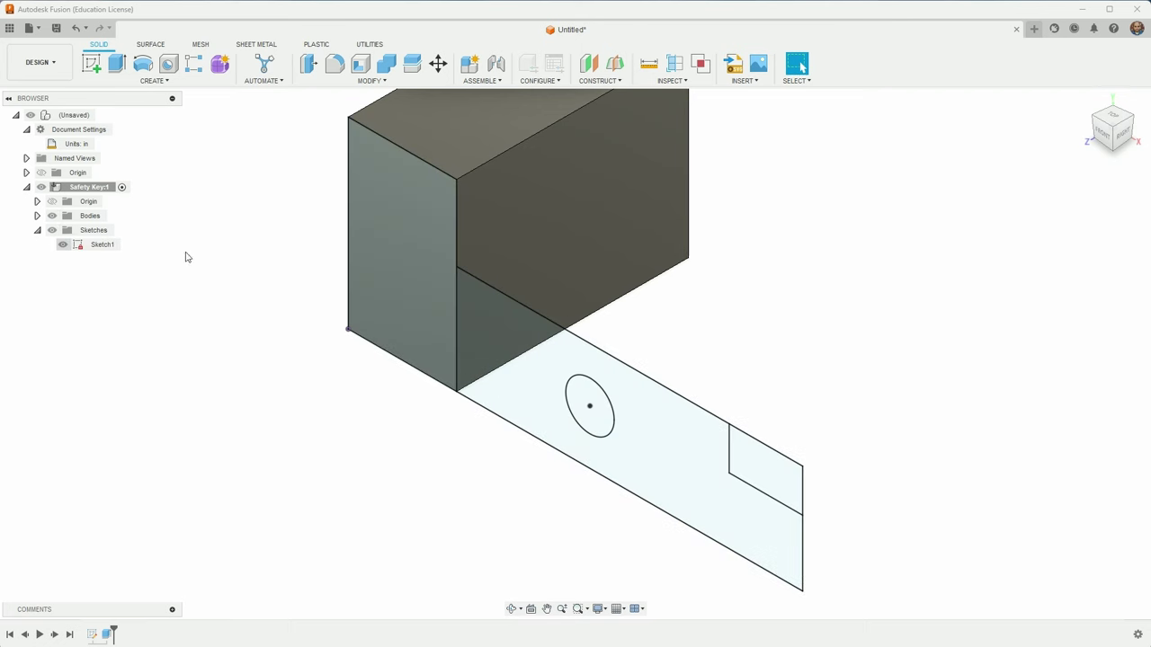
{"action": "left_click", "coordinate": [1136, 29]}
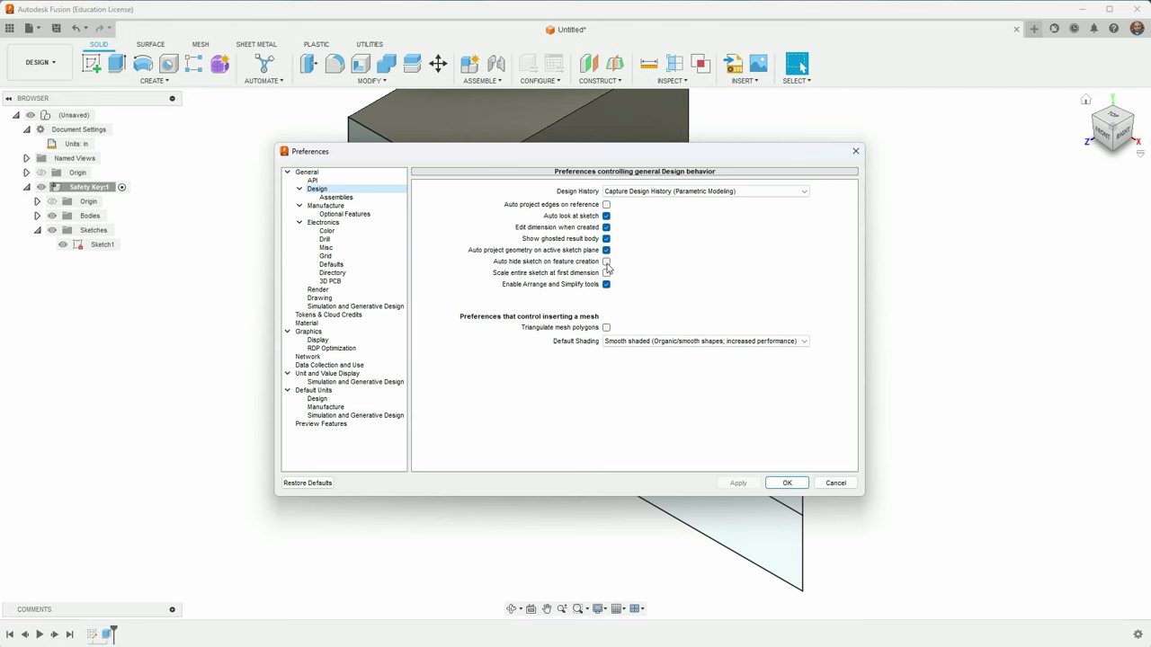
{"action": "left_click", "coordinate": [835, 483]}
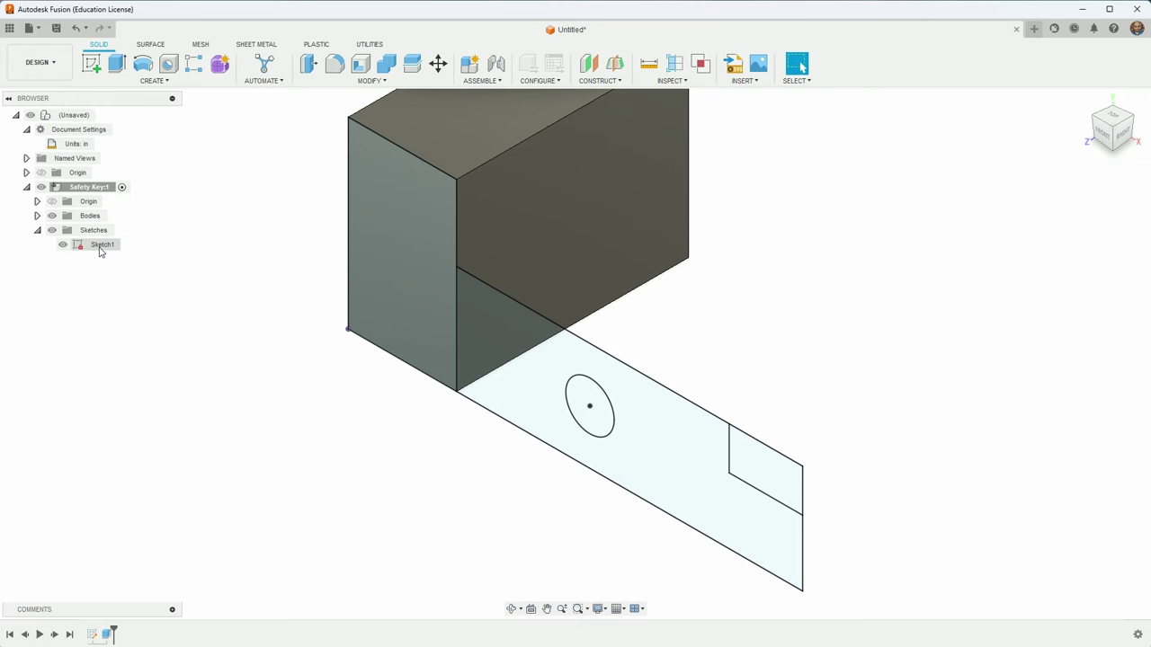
Extrude the lower profile -1.40 in as a Join, starting at a -0.5 in offset.
{"action": "left_click", "coordinate": [529, 345]}
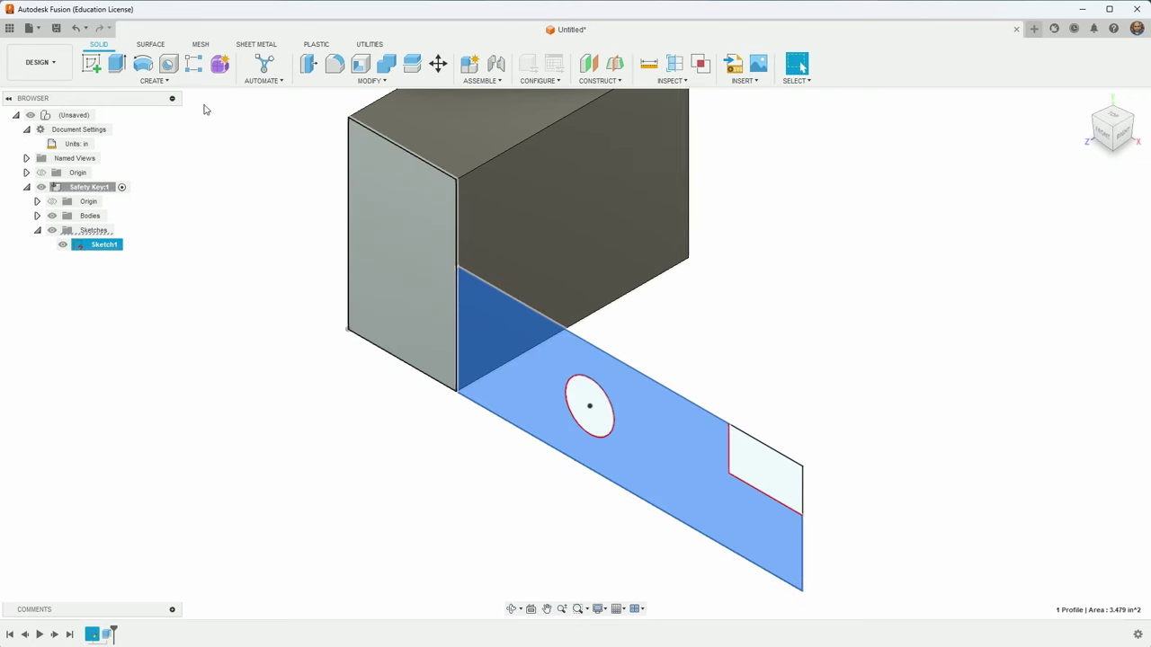
{"action": "left_click", "coordinate": [117, 63]}
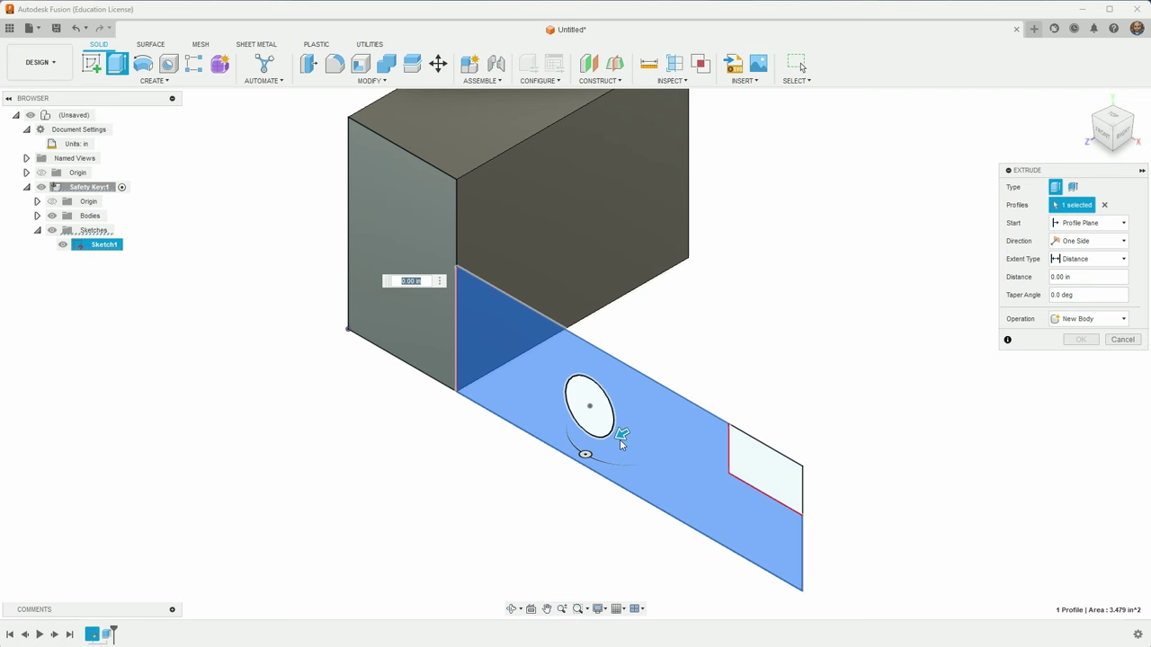
{"action": "left_click_drag", "start_coordinate": [620, 434], "coordinate": [760, 368]}
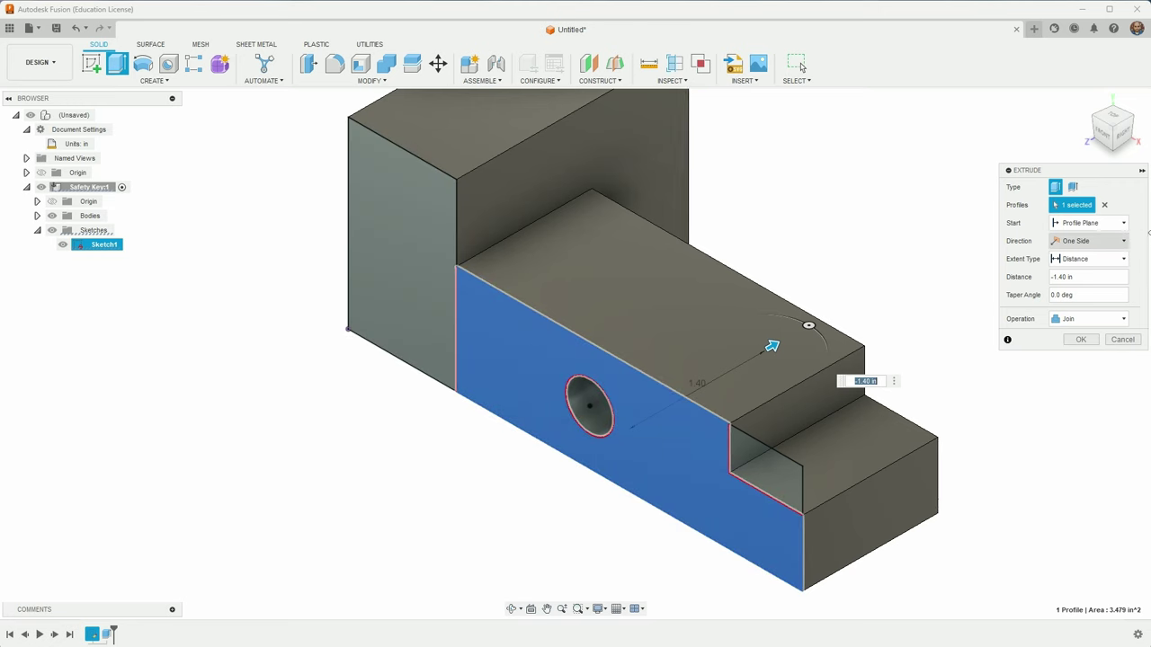
{"action": "left_click", "coordinate": [1088, 223]}
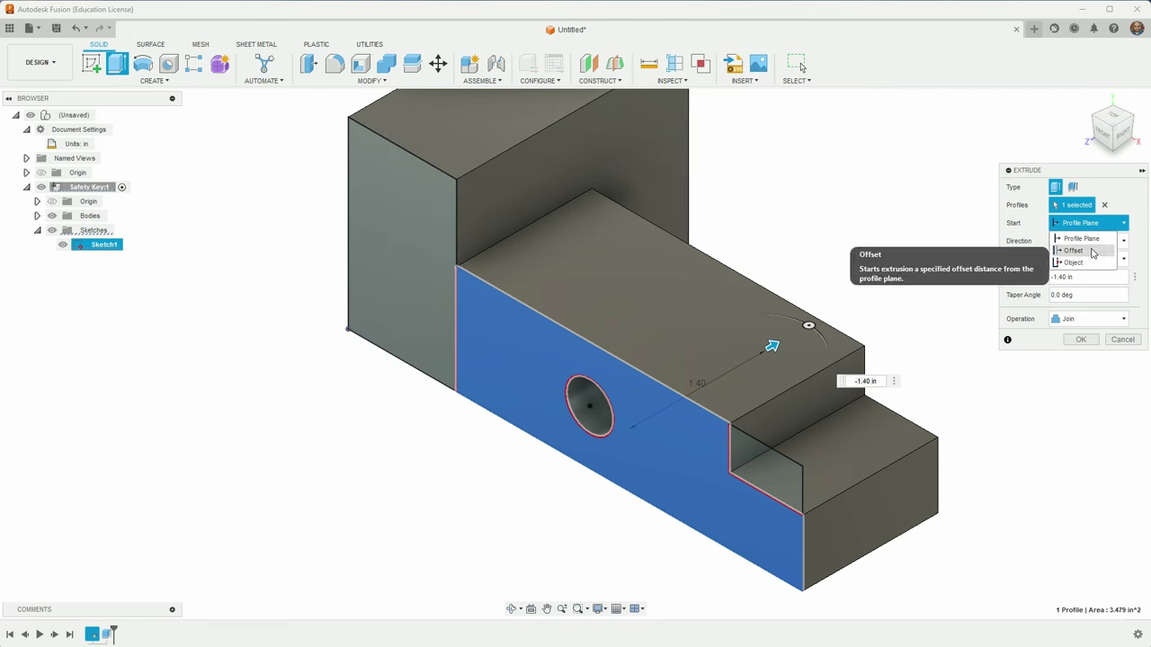
{"action": "left_click", "coordinate": [1093, 252]}
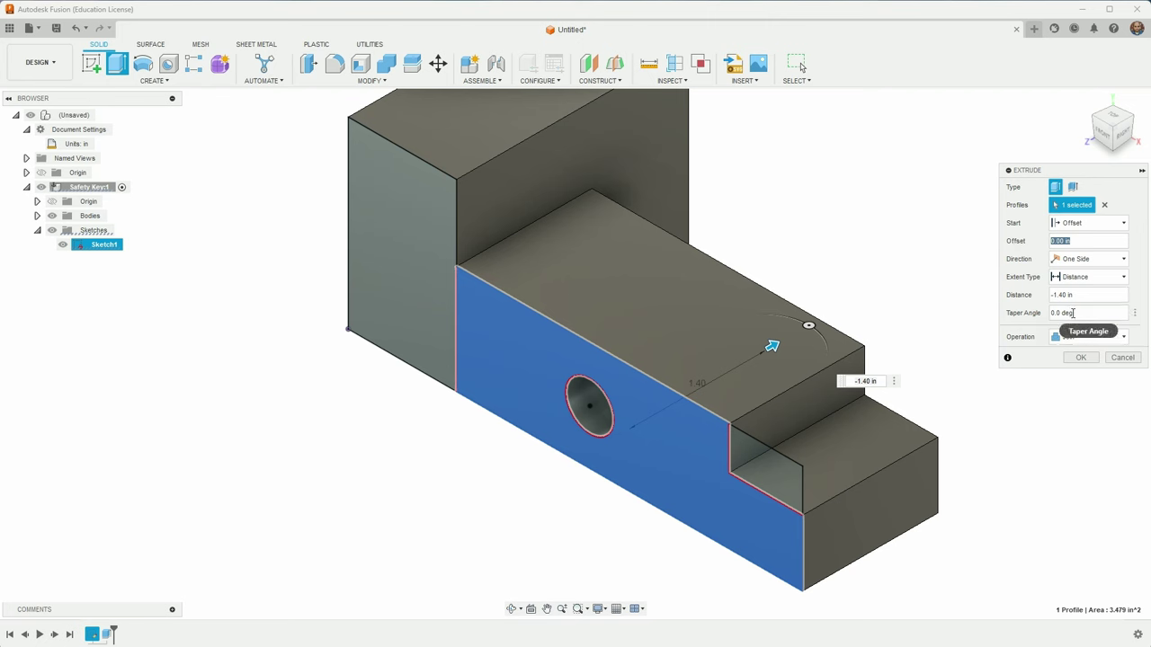
{"action": "type", "text": "-.5"}
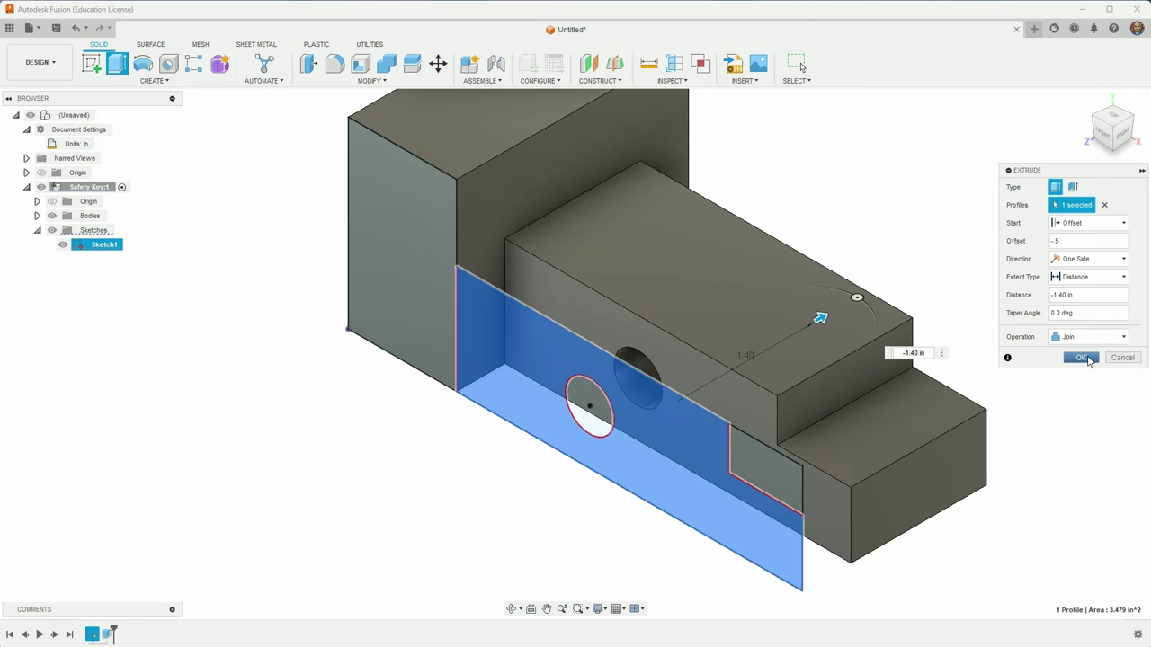
{"action": "left_click", "coordinate": [1083, 358]}
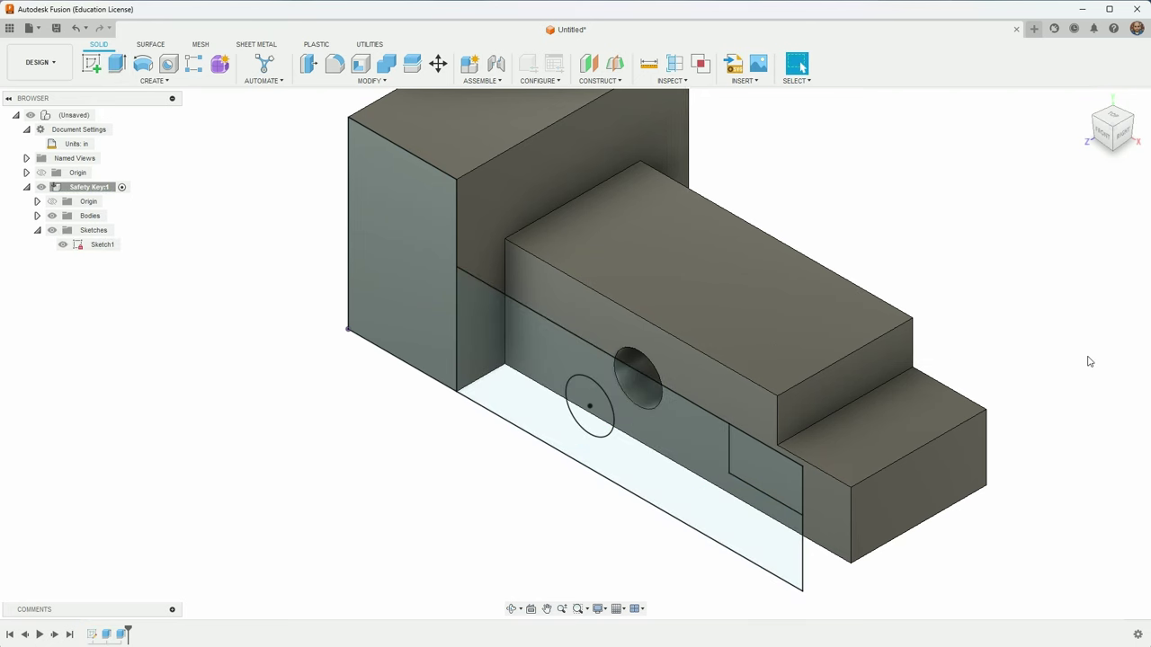
Rename Sketch1 to 'Front', hide it, and expand the Bodies folder.
{"action": "left_click", "coordinate": [108, 251]}
{"action": "left_click", "coordinate": [108, 252]}
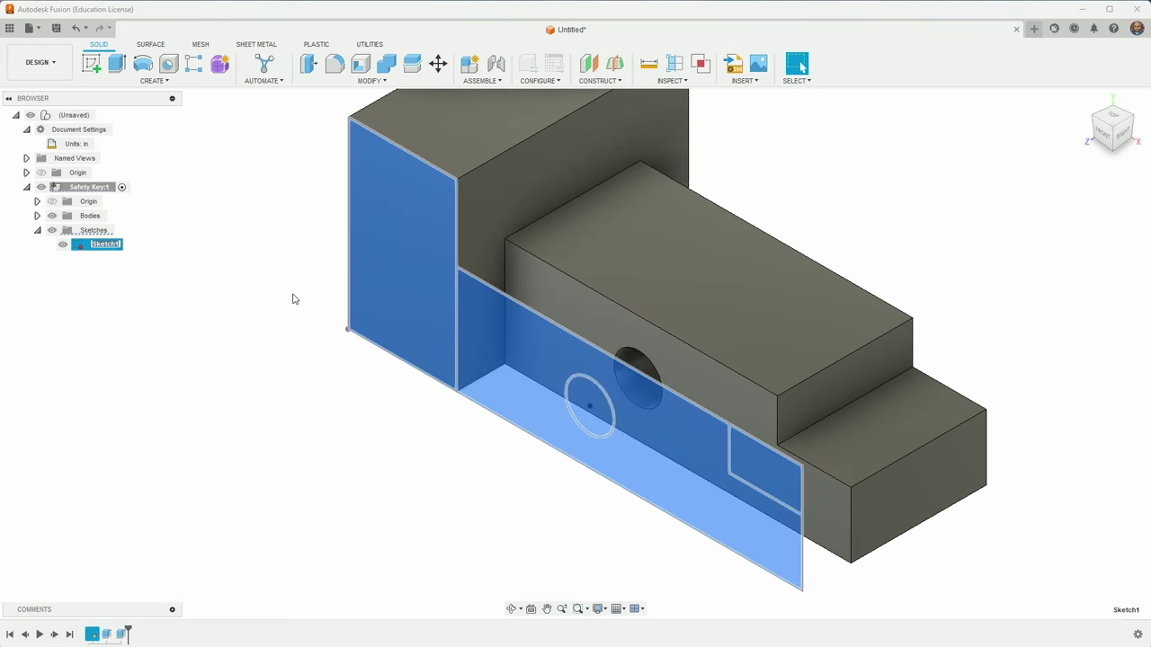
{"action": "left_click", "coordinate": [63, 245]}
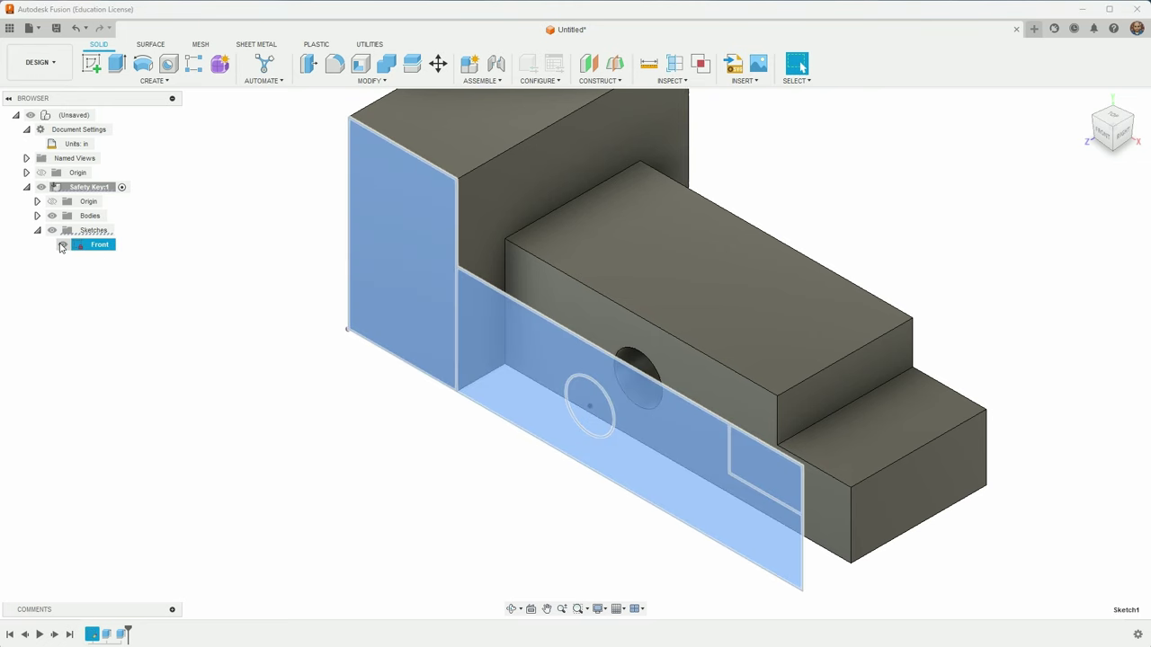
{"action": "left_click", "coordinate": [102, 287]}
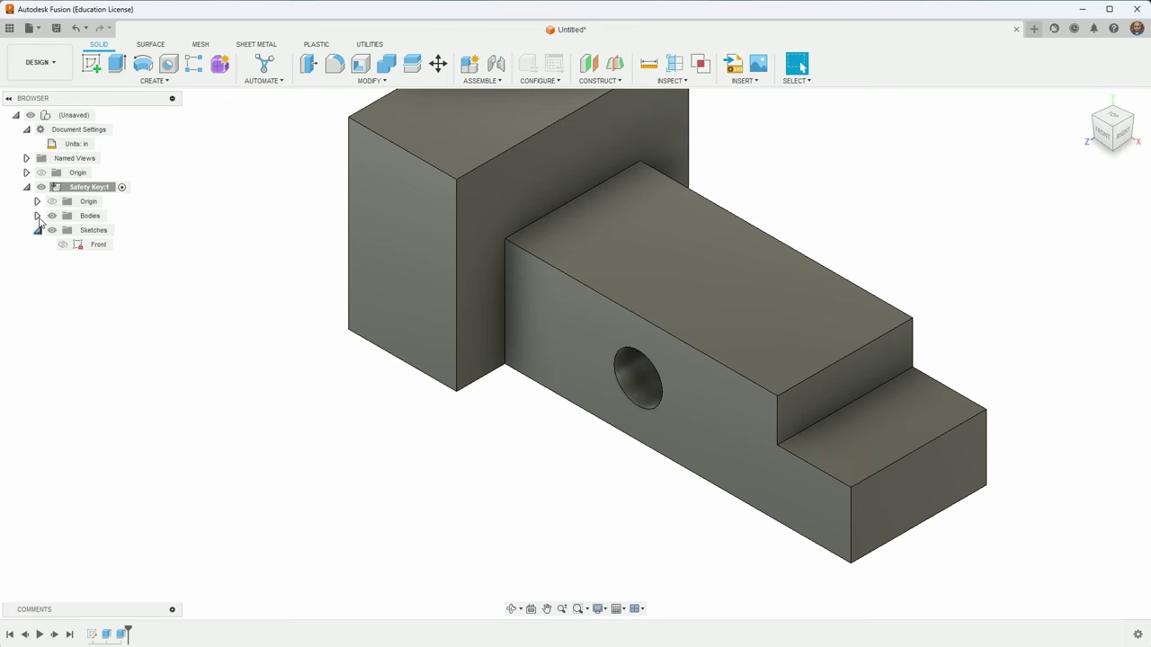
{"action": "left_click", "coordinate": [37, 216]}
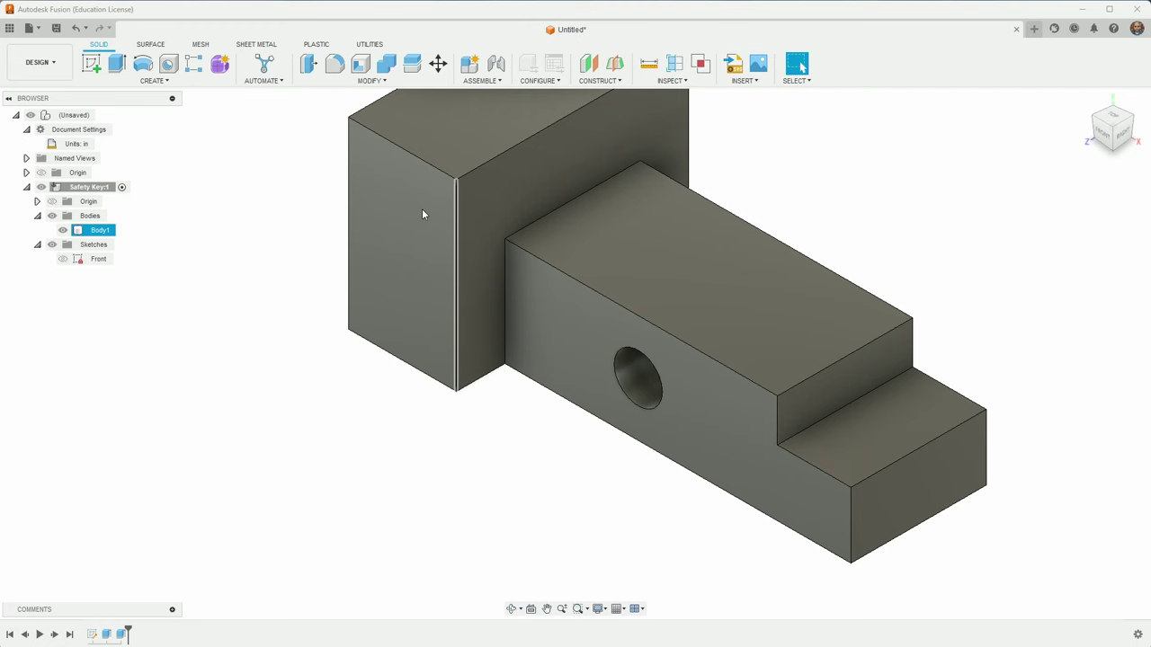
{"action": "left_click", "coordinate": [542, 495]}
{"action": "scroll", "coordinate": [659, 504], "scroll_direction": "down", "scroll_amount": 2}
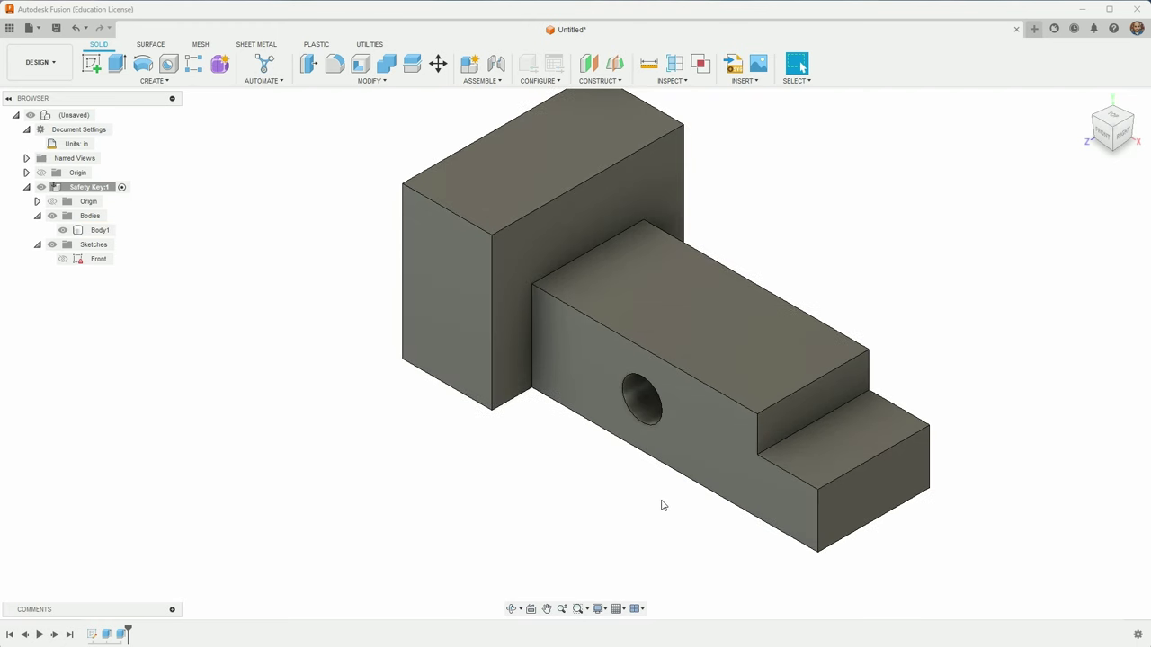
{"action": "scroll", "coordinate": [678, 530], "scroll_direction": "down", "scroll_amount": 1}
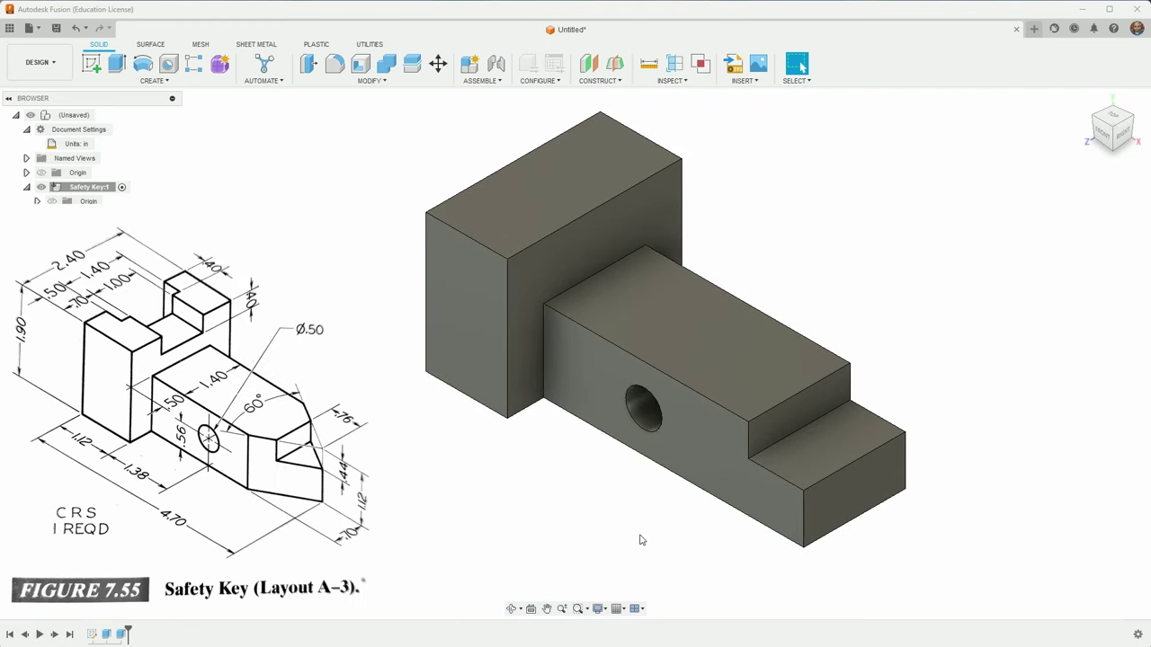
Create Sketch2 on the horizontal XZ plane, viewing the key from above.
{"action": "left_click", "coordinate": [91, 64]}
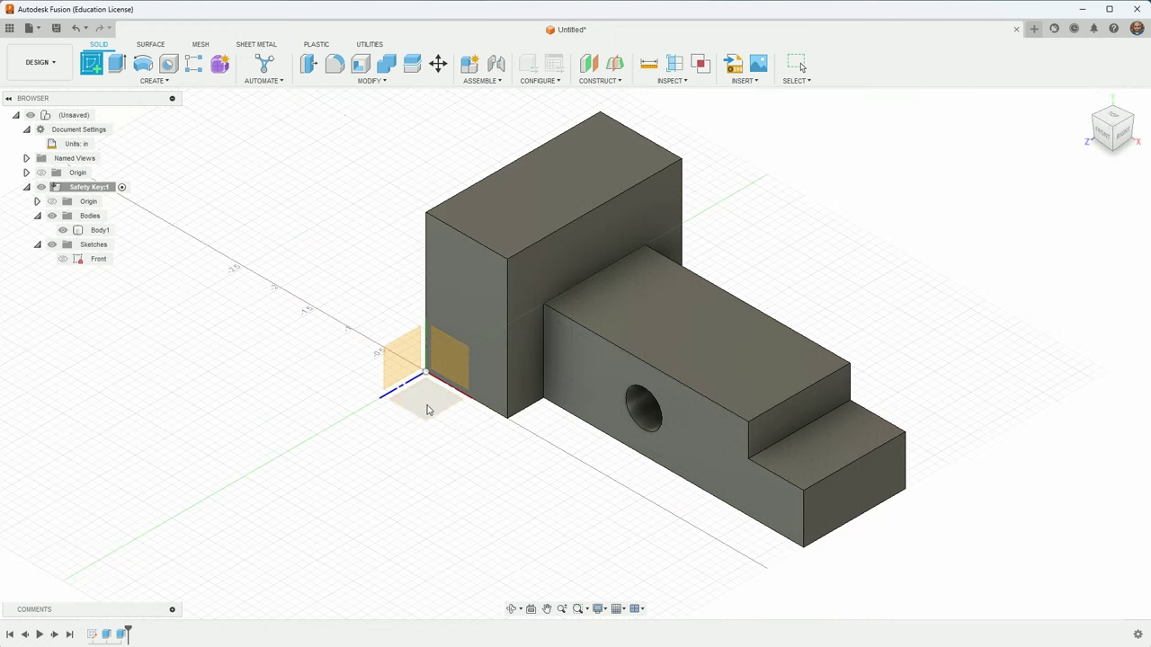
{"action": "left_click", "coordinate": [426, 408]}
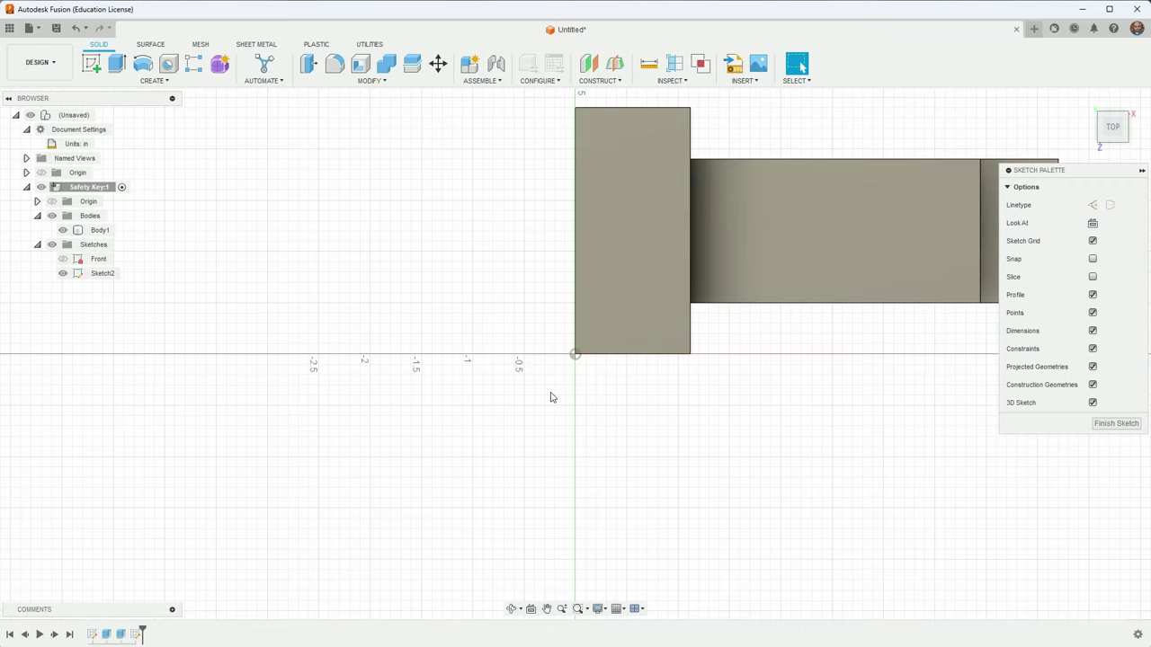
{"action": "scroll", "coordinate": [545, 398], "scroll_direction": "down", "scroll_amount": 1}
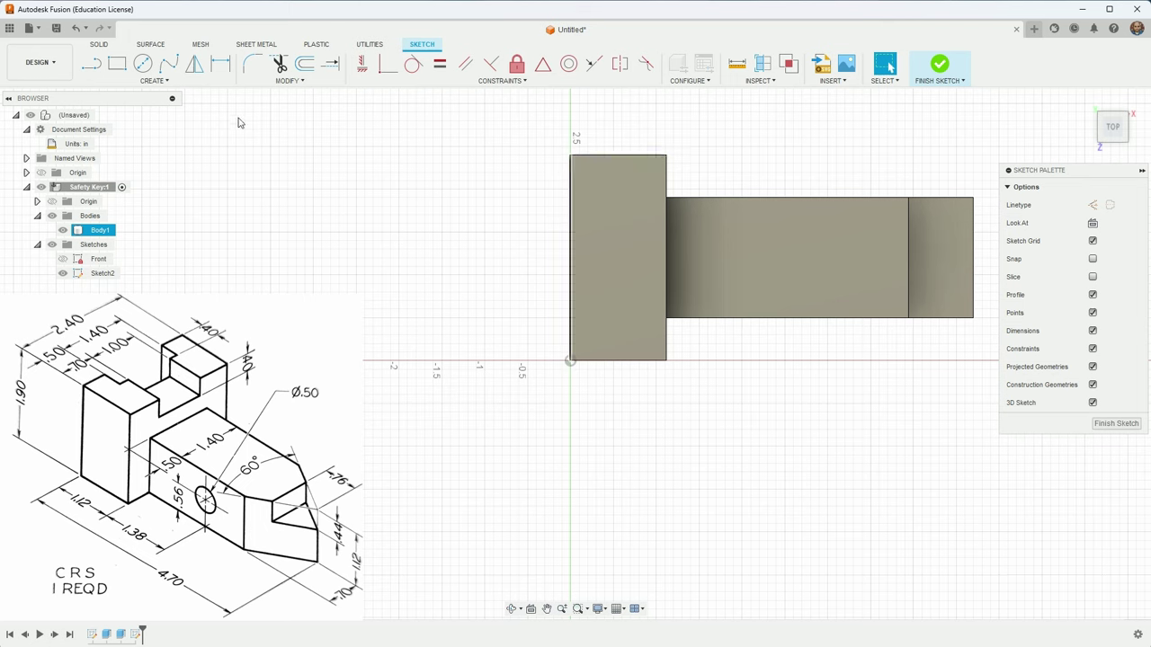
{"action": "key", "text": "l"}
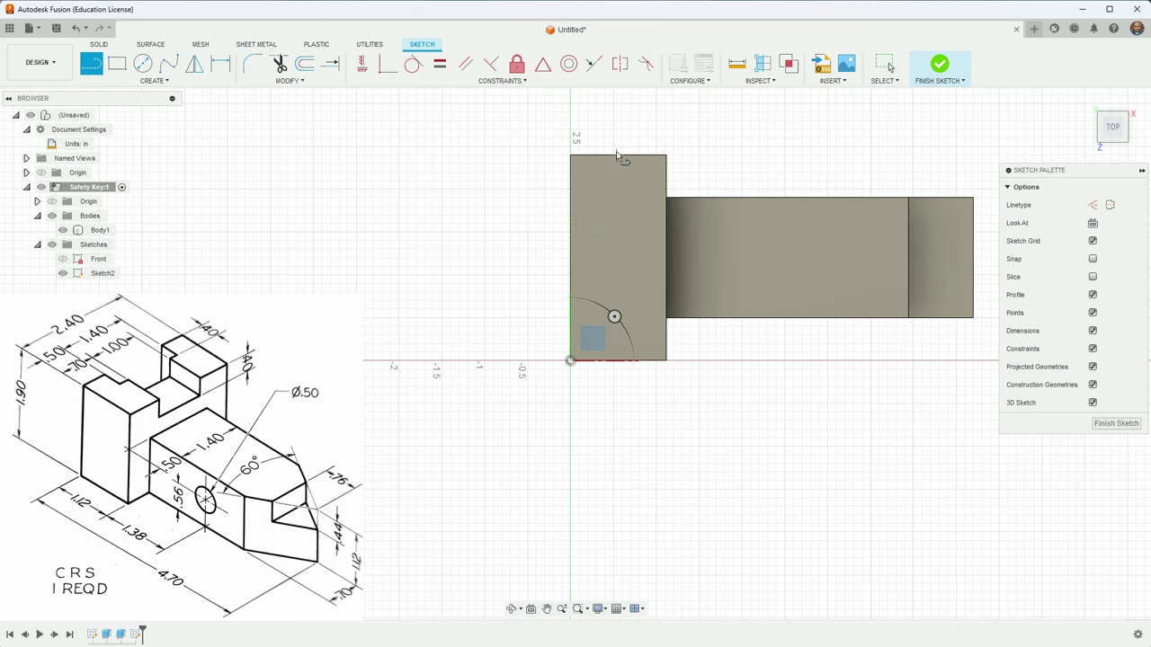
{"action": "key", "text": "Escape"}
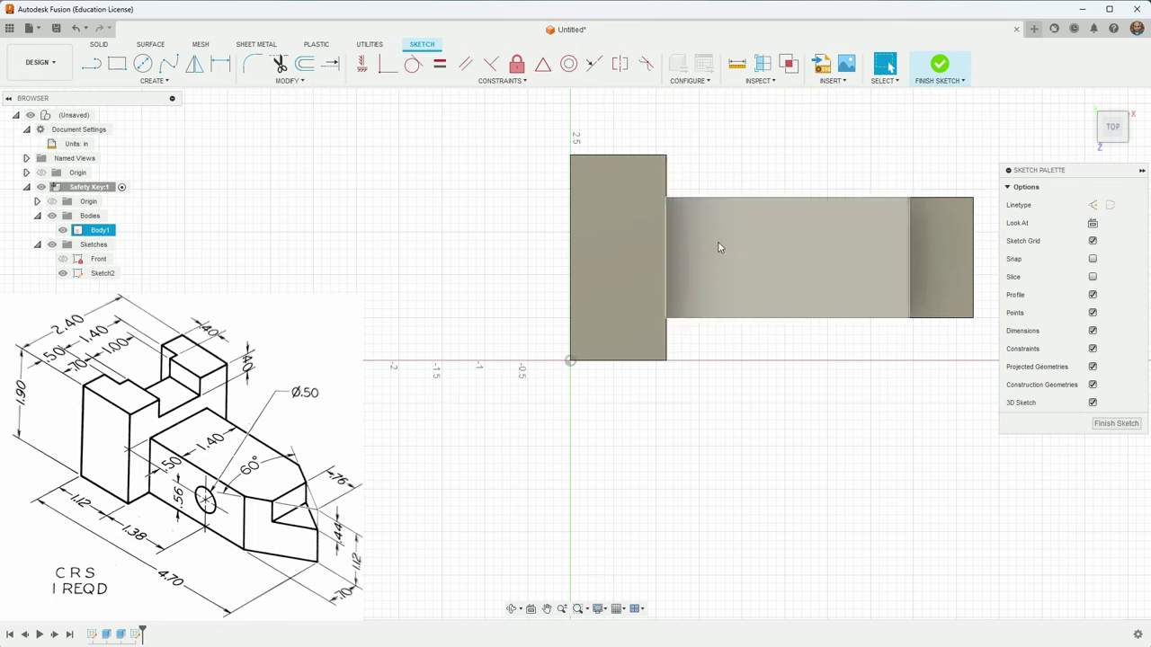
Project the middle, right end and left end top faces into Sketch2 as specified entities.
{"action": "key", "text": "p"}
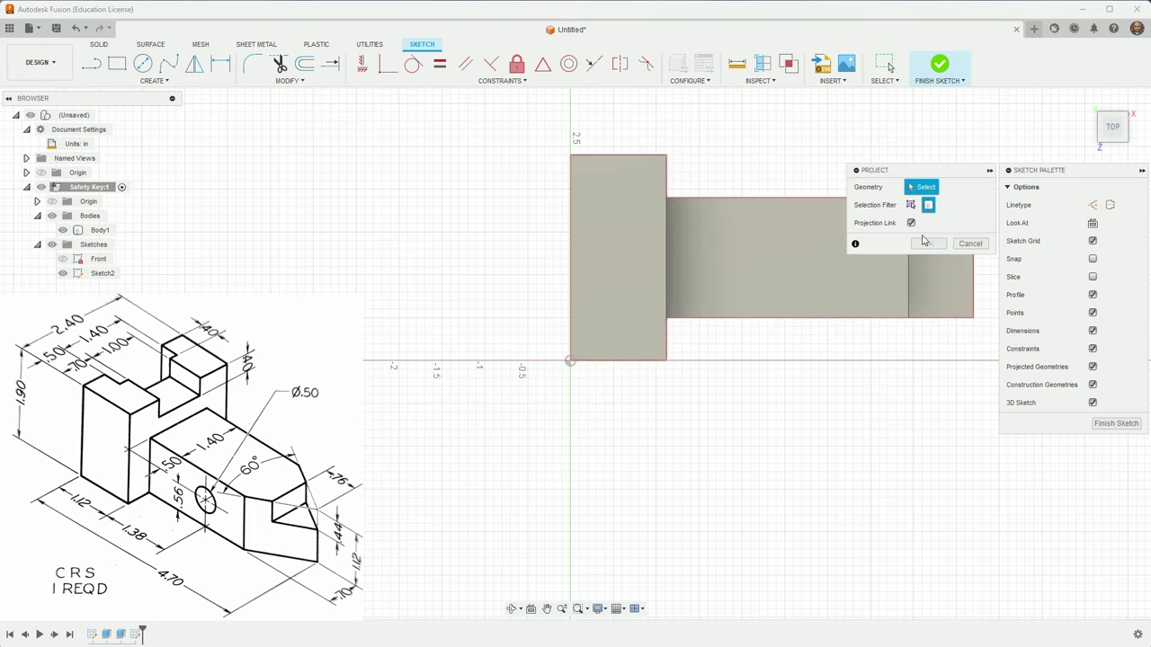
{"action": "left_click", "coordinate": [738, 251]}
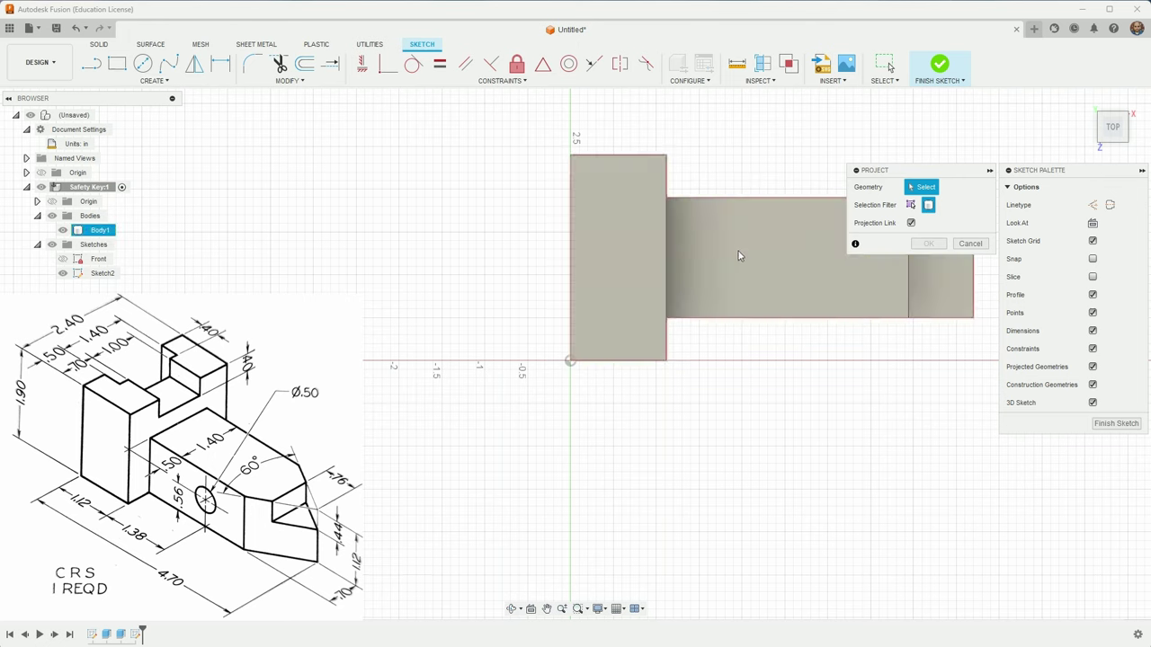
{"action": "left_click", "coordinate": [911, 206]}
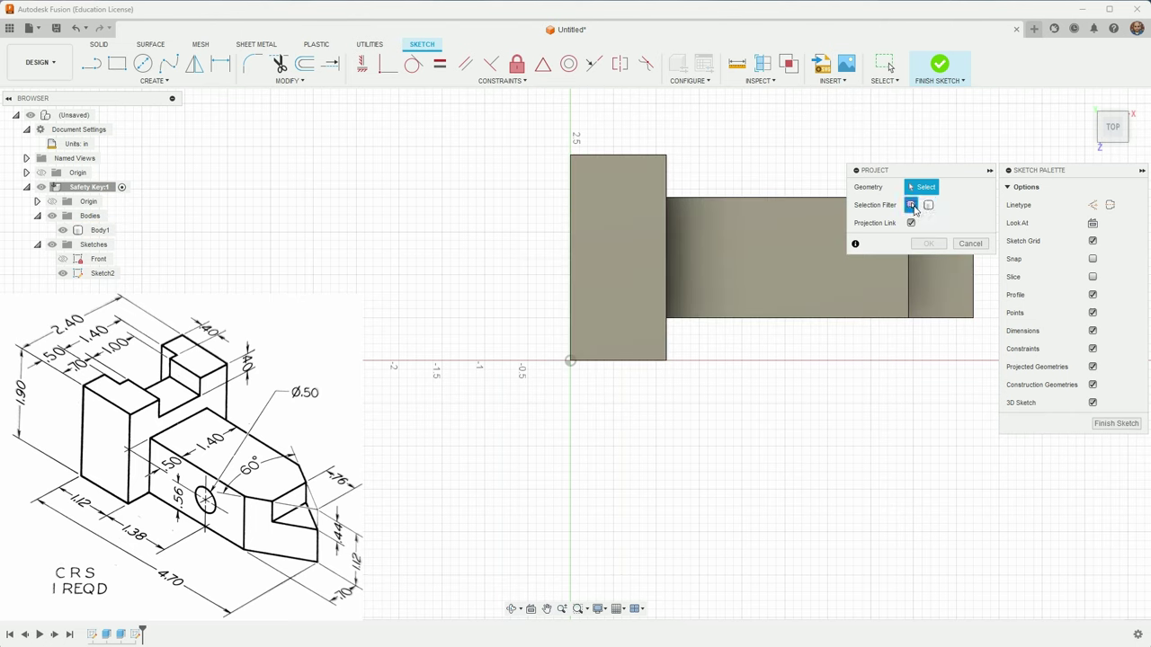
{"action": "left_click", "coordinate": [823, 271]}
{"action": "left_click", "coordinate": [939, 283]}
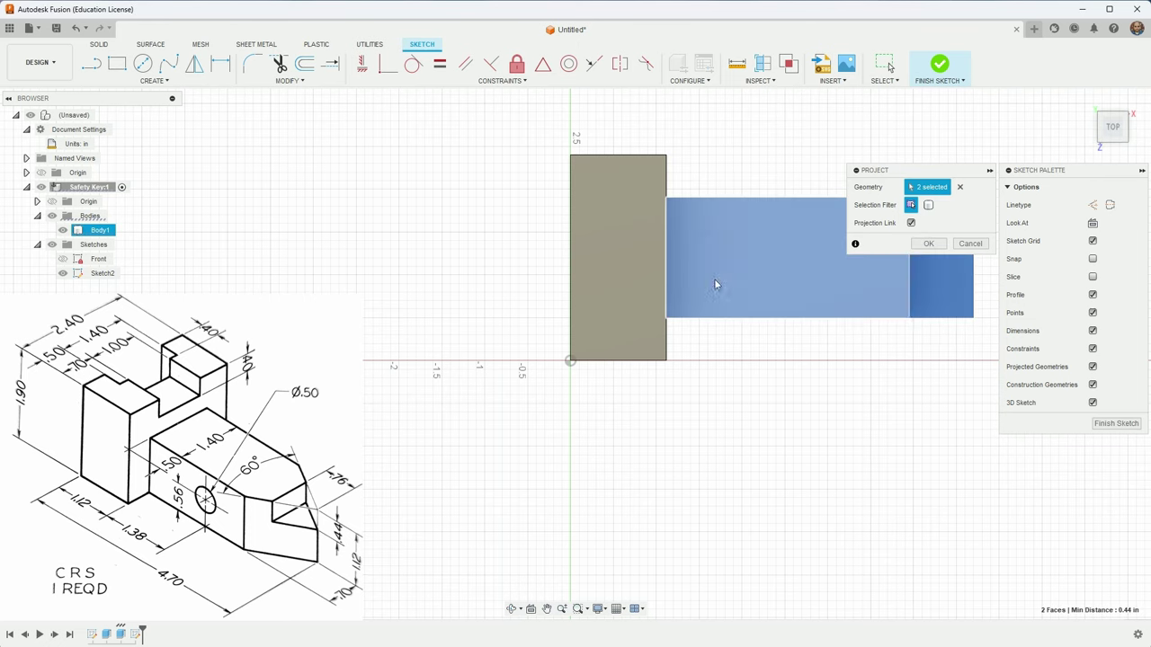
{"action": "left_click", "coordinate": [644, 274]}
{"action": "left_click", "coordinate": [928, 243]}
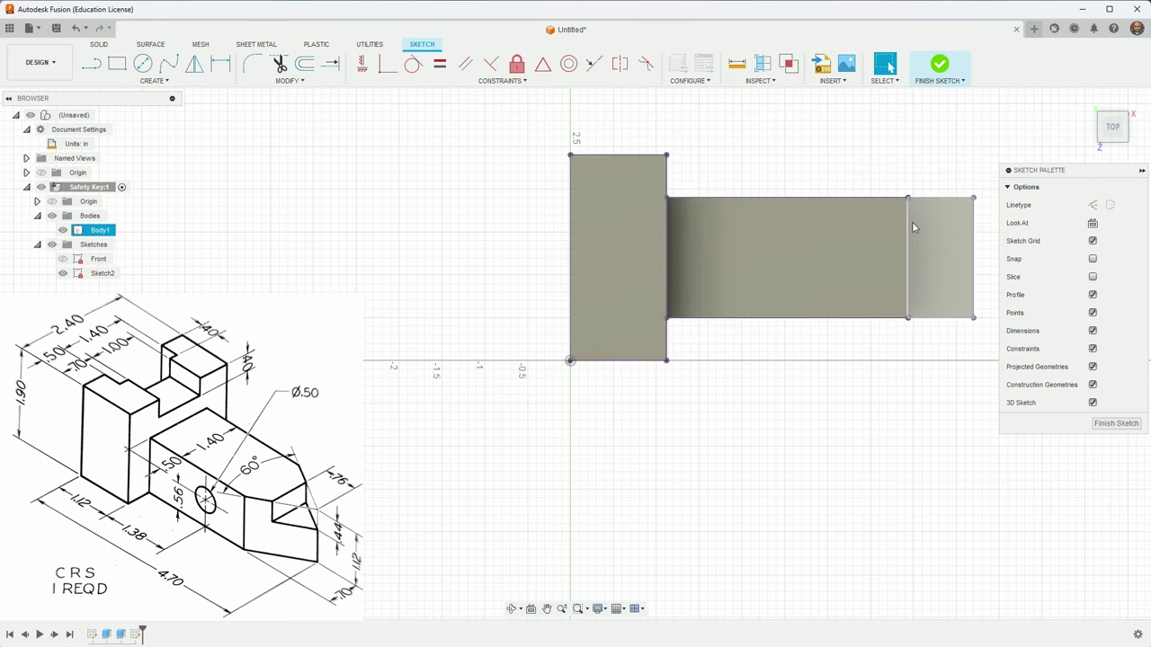
{"action": "left_click", "coordinate": [667, 254]}
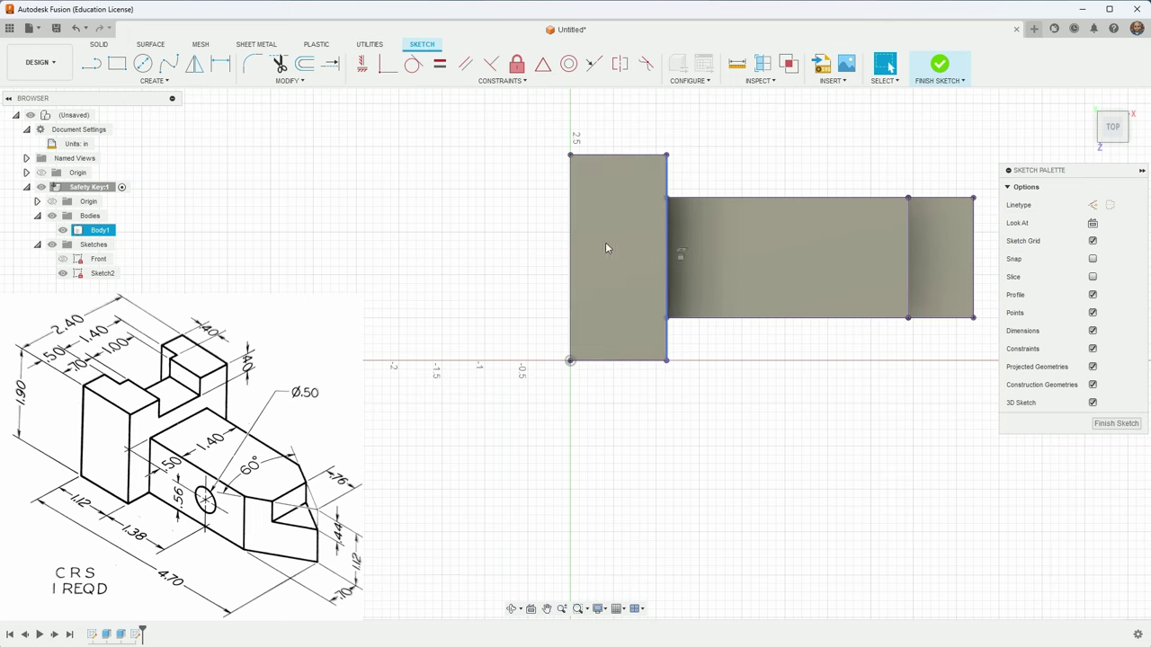
{"action": "key", "text": "Escape"}
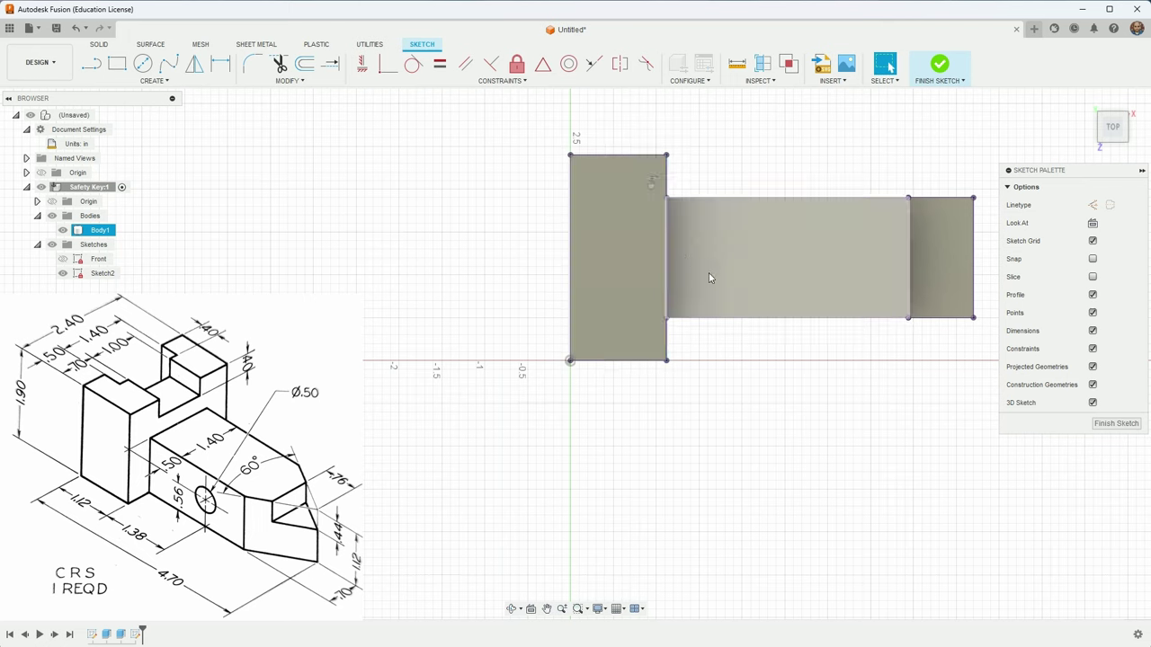
Draw the notch outline lines inside the left block, starting and ending on its left edge.
{"action": "left_click", "coordinate": [91, 63]}
{"action": "left_click", "coordinate": [570, 201]}
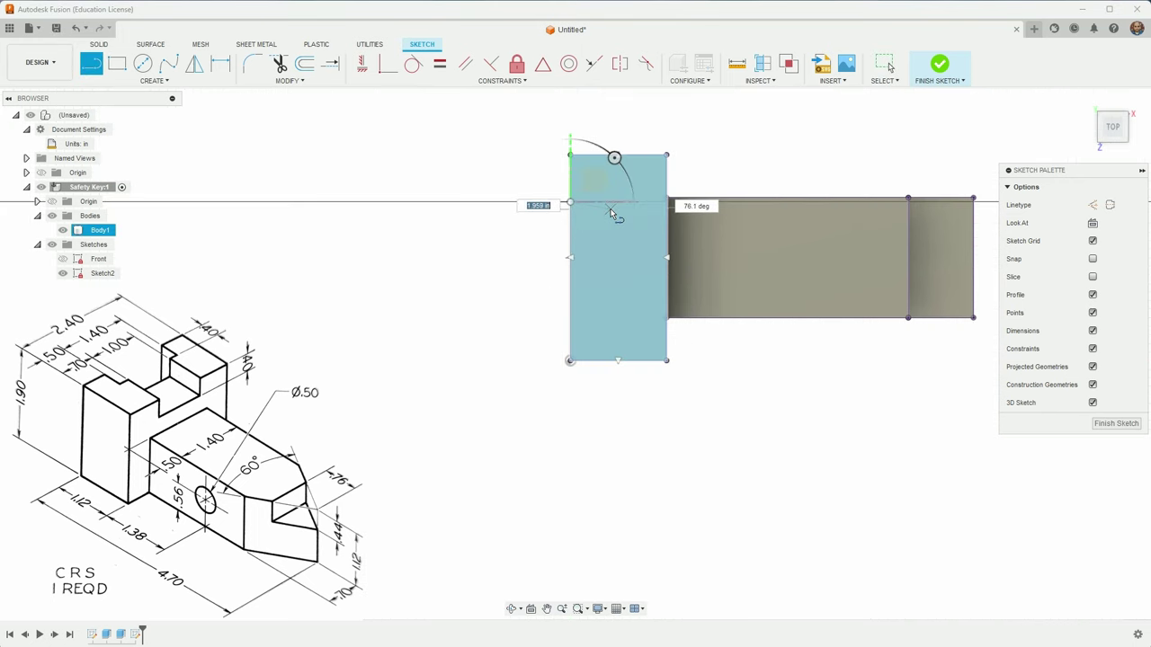
{"action": "left_click", "coordinate": [610, 208]}
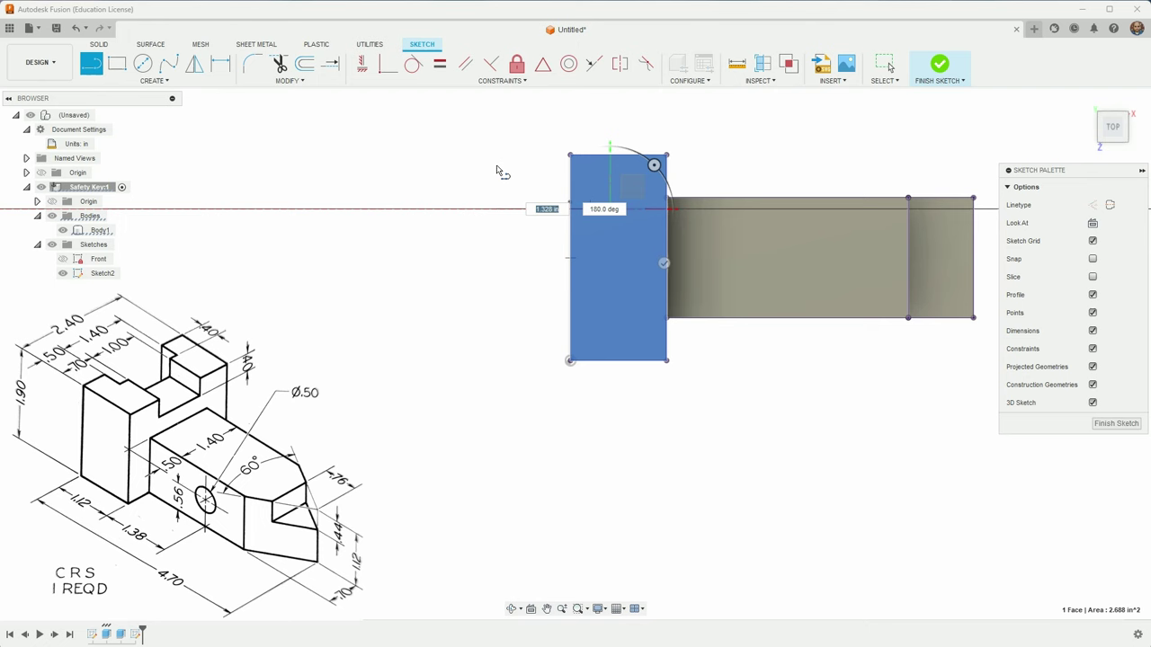
{"action": "key", "text": "Escape"}
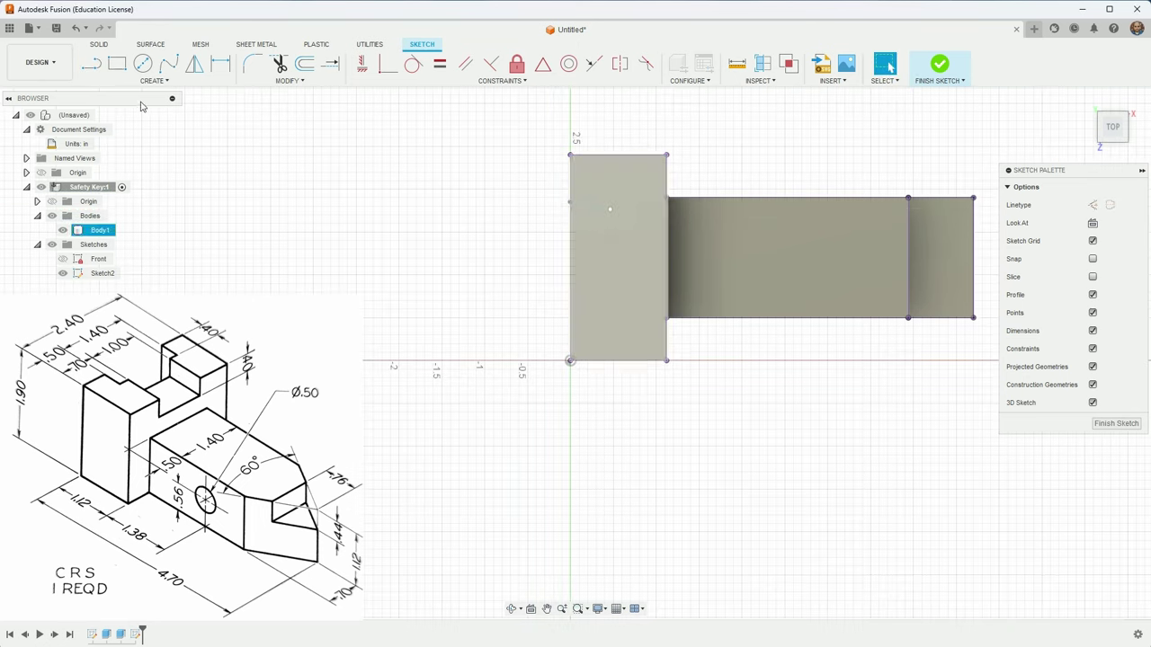
{"action": "left_click", "coordinate": [91, 63]}
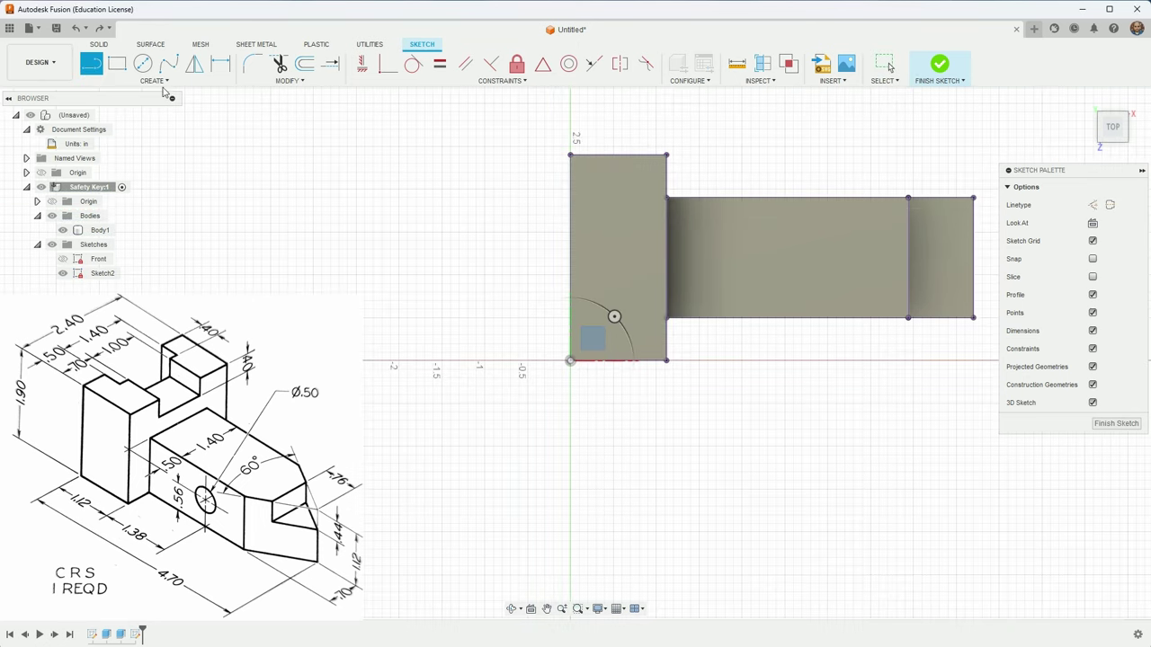
{"action": "left_click", "coordinate": [570, 189]}
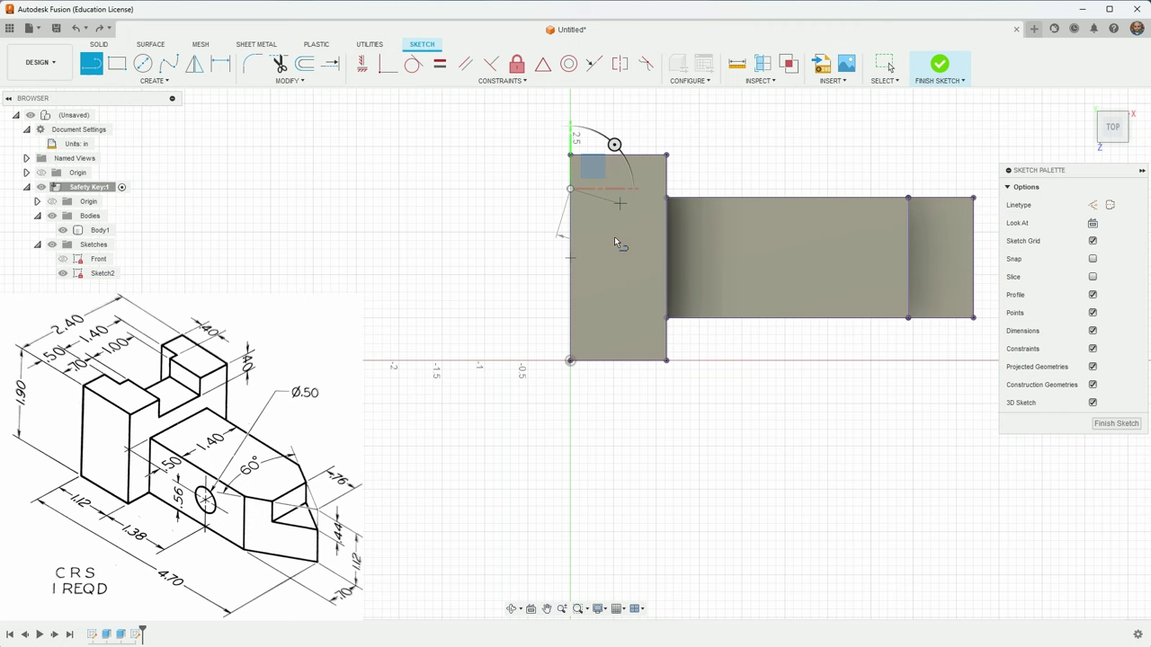
{"action": "left_click", "coordinate": [619, 318]}
{"action": "left_click", "coordinate": [574, 312]}
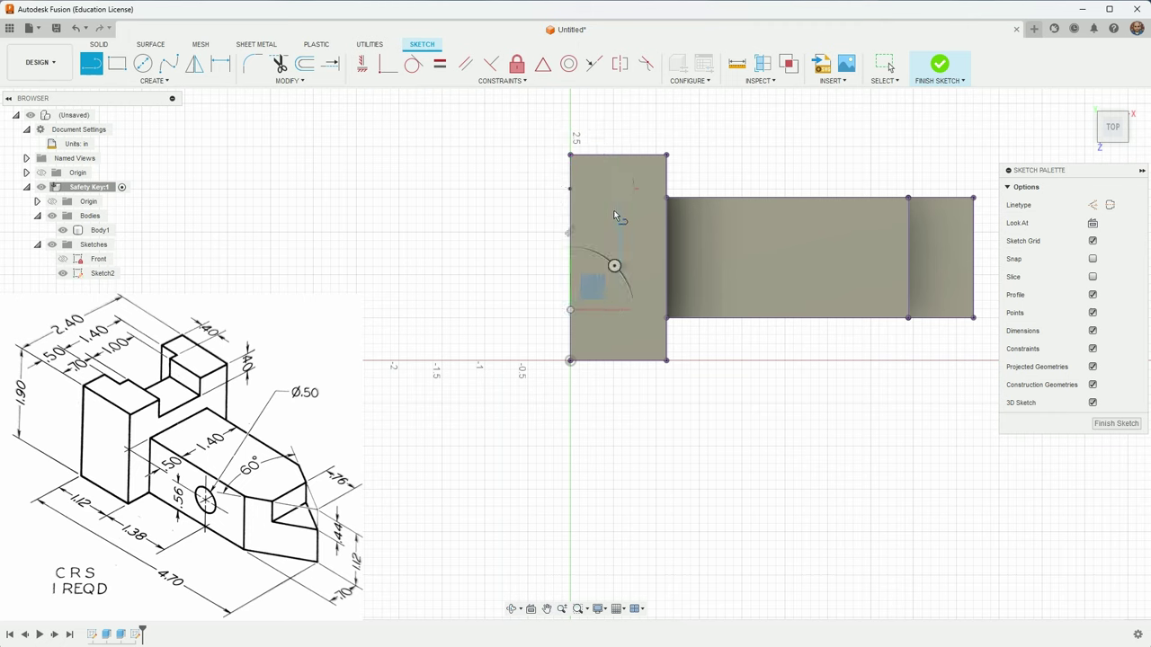
Make the slanted top line horizontal and draw inner lines down to the lower body edge.
{"action": "left_click", "coordinate": [362, 63]}
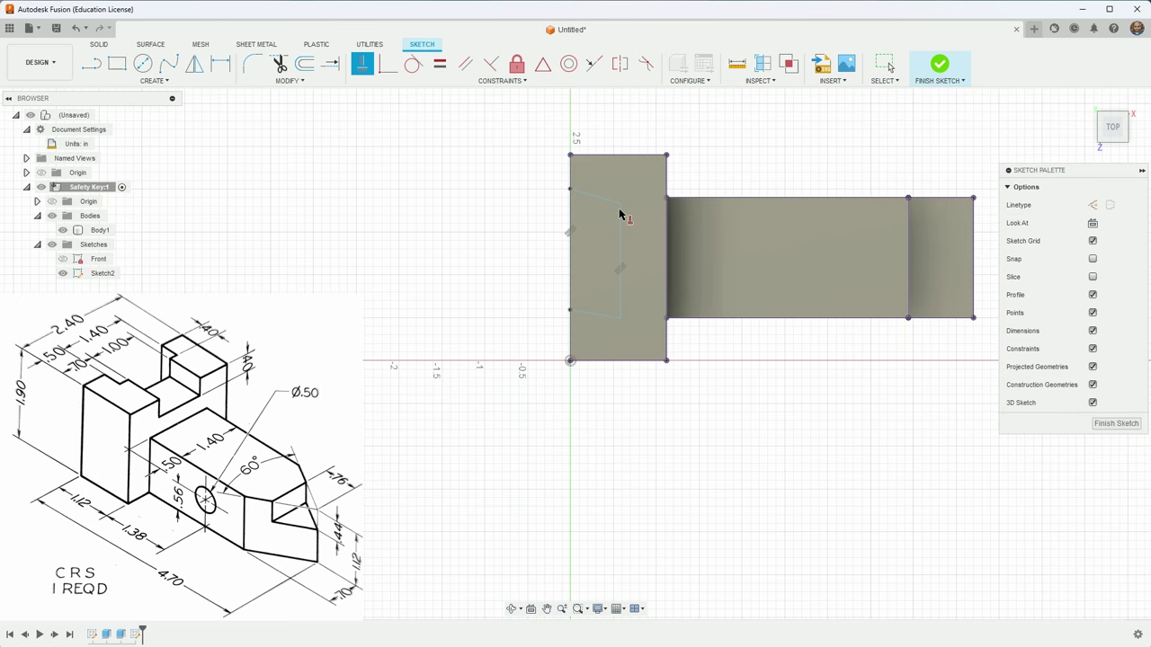
{"action": "left_click", "coordinate": [612, 225]}
{"action": "left_click", "coordinate": [91, 63]}
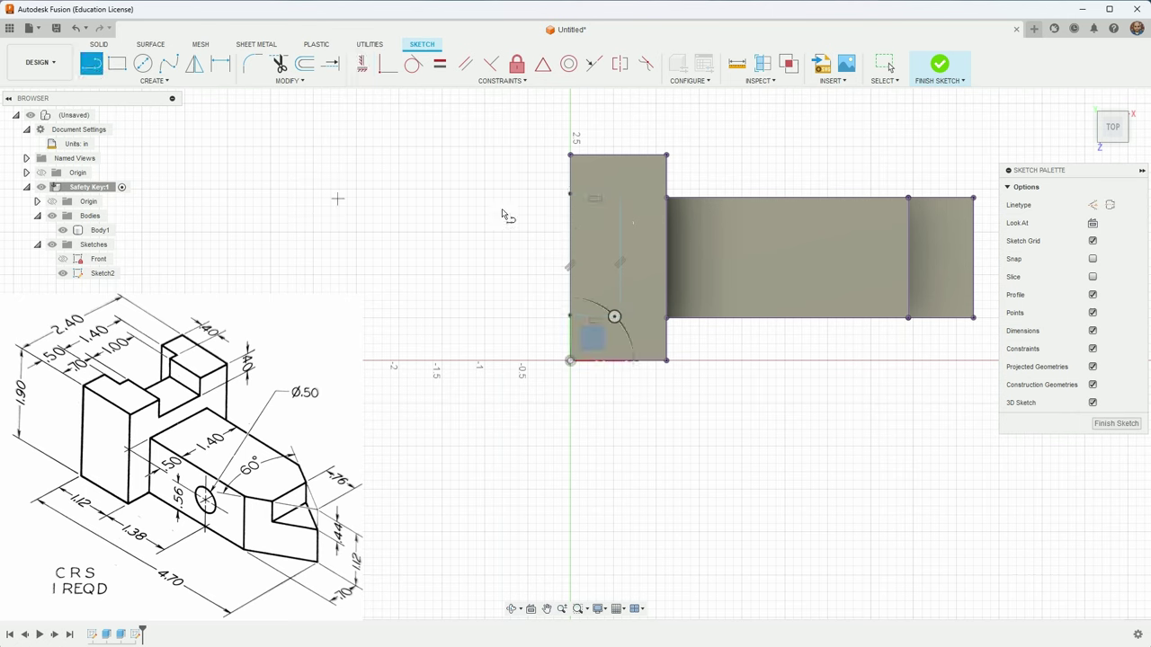
{"action": "left_click", "coordinate": [619, 225]}
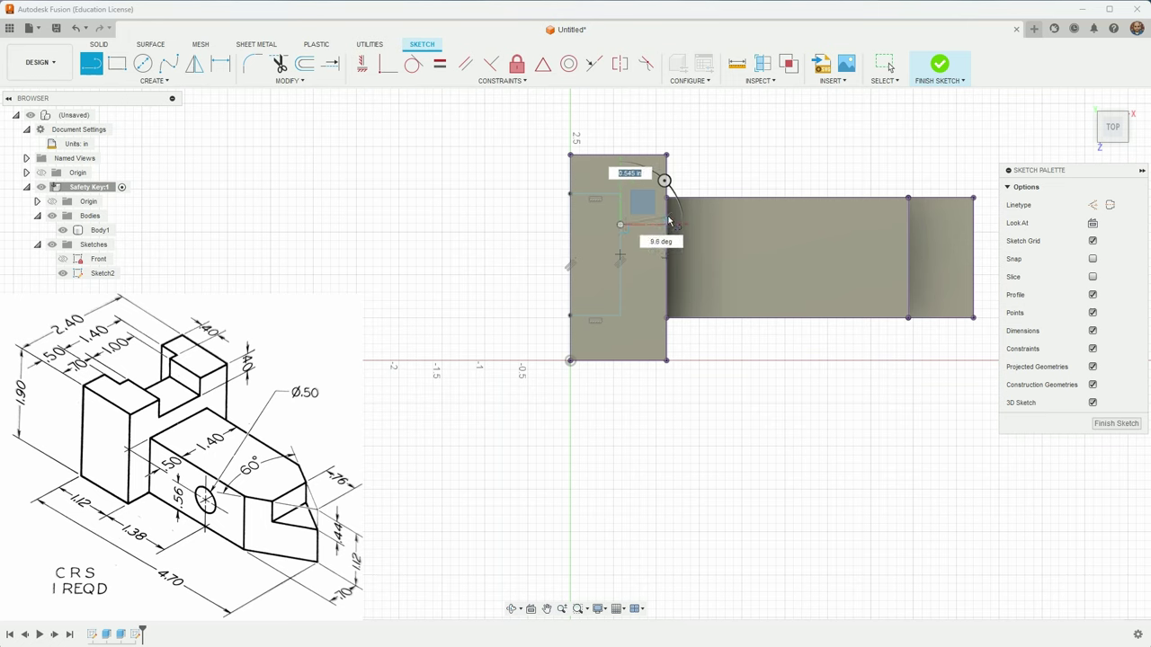
{"action": "left_click", "coordinate": [666, 211]}
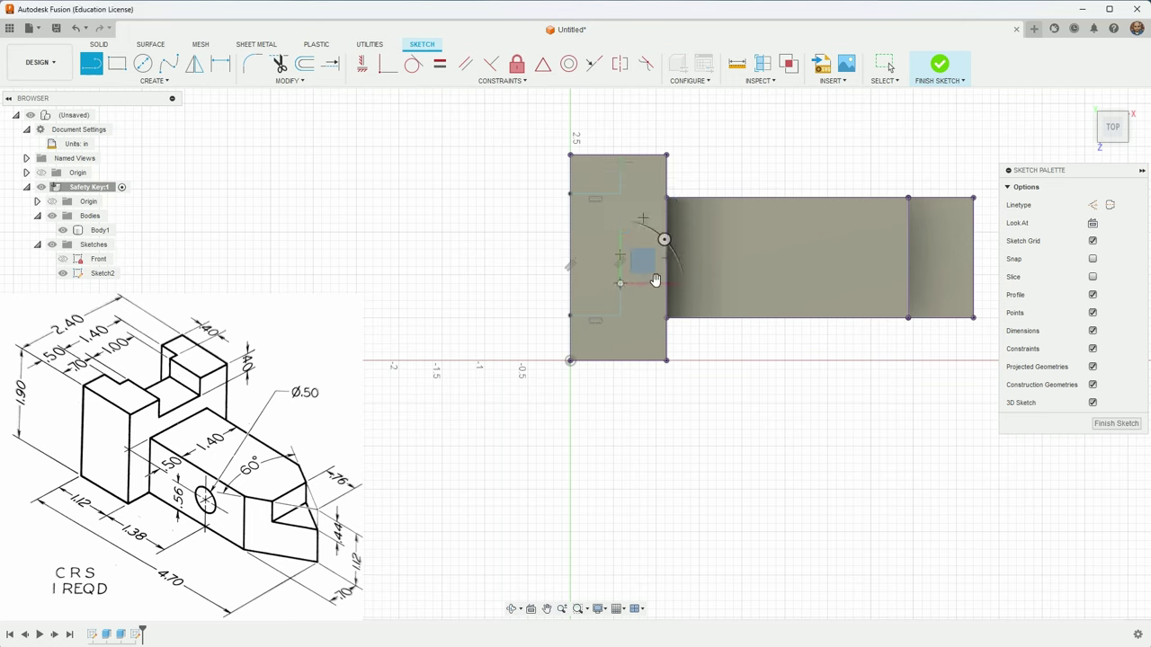
{"action": "left_click", "coordinate": [667, 300]}
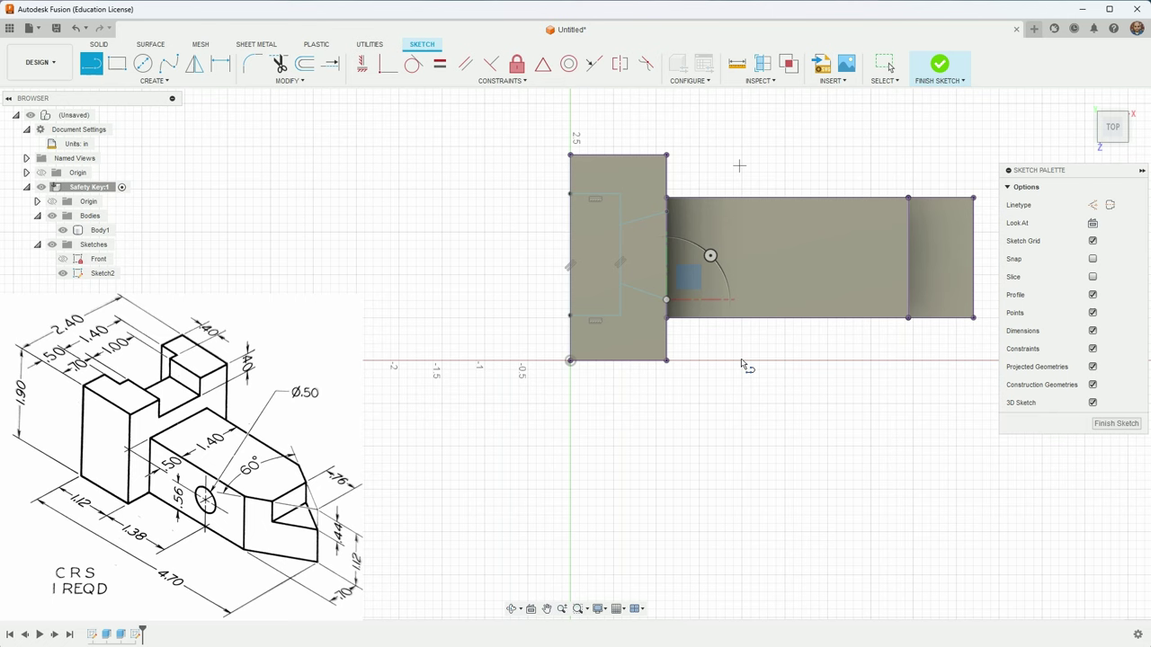
Constrain the upper and lower slanted inner lines of the left block horizontal.
{"action": "scroll", "coordinate": [647, 237], "scroll_direction": "up", "scroll_amount": 3}
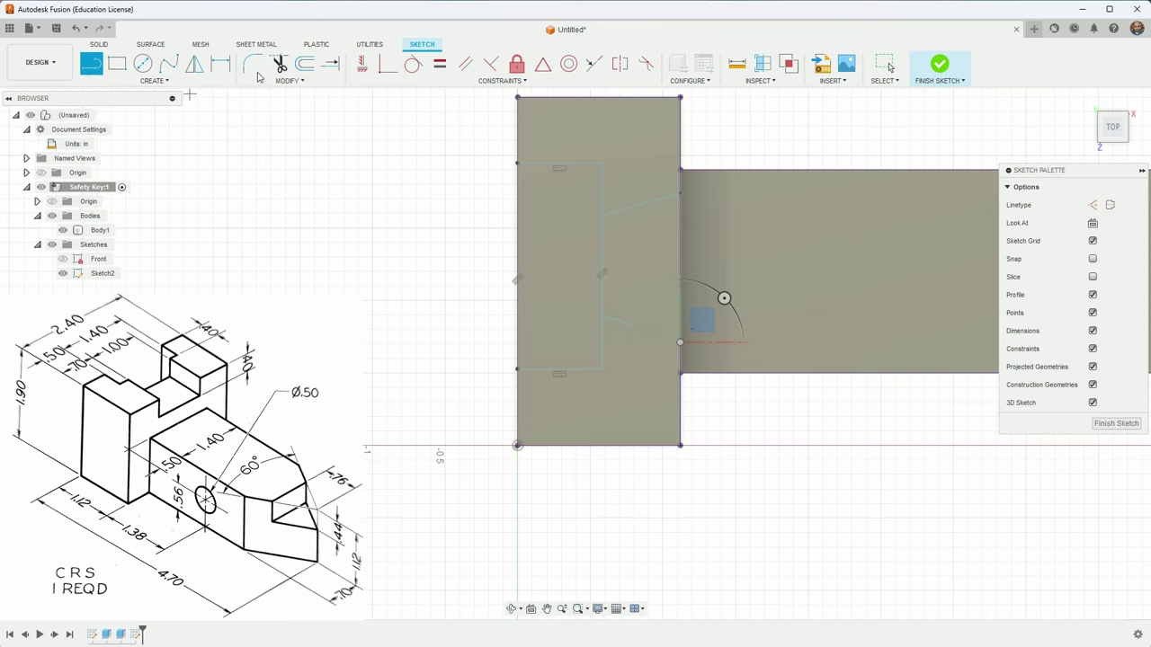
{"action": "left_click", "coordinate": [363, 63]}
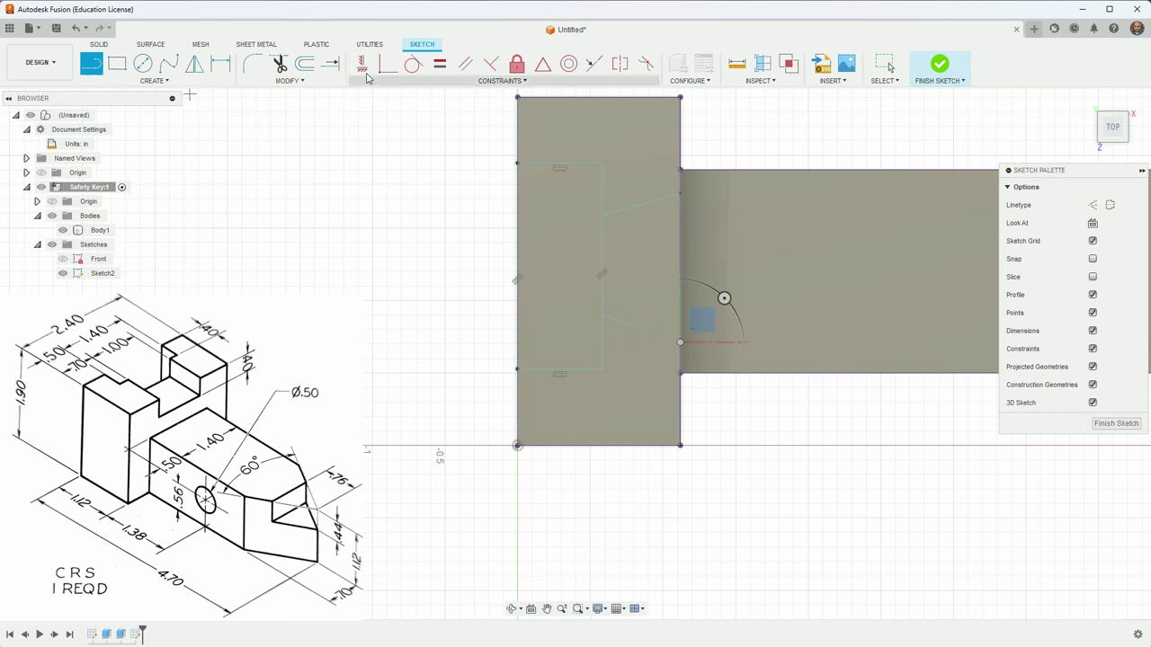
{"action": "left_click", "coordinate": [657, 207]}
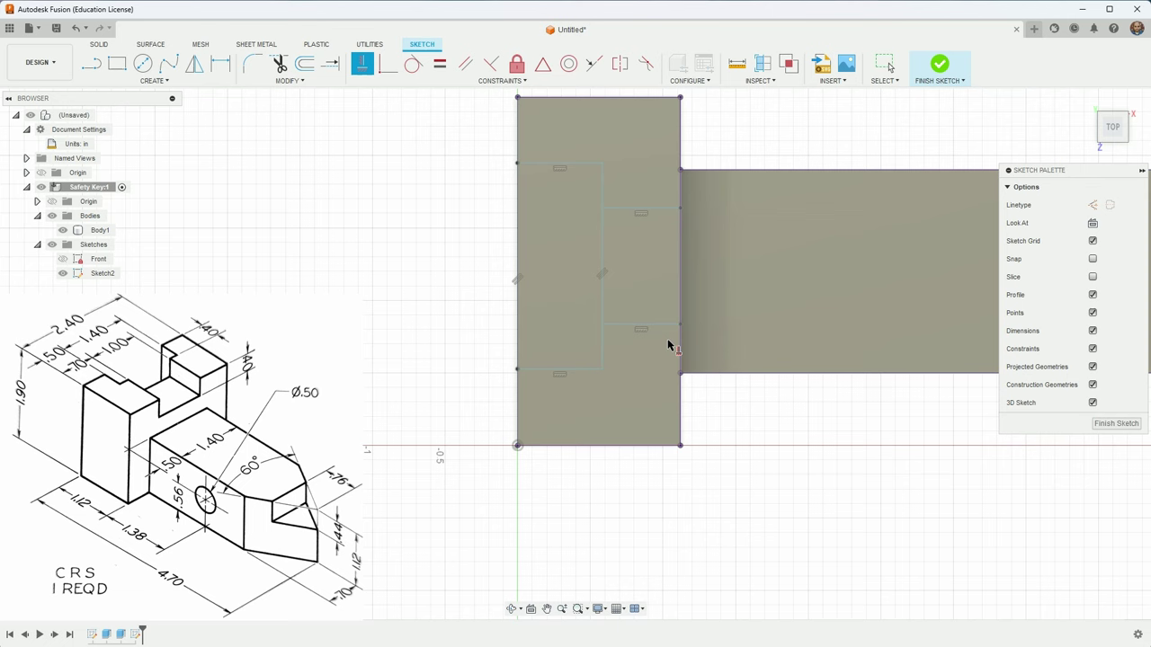
{"action": "left_click", "coordinate": [631, 329]}
Dimension the notch width to 0.40 from the left edge, dismissing an over-constrained dimension.
{"action": "left_click", "coordinate": [220, 63]}
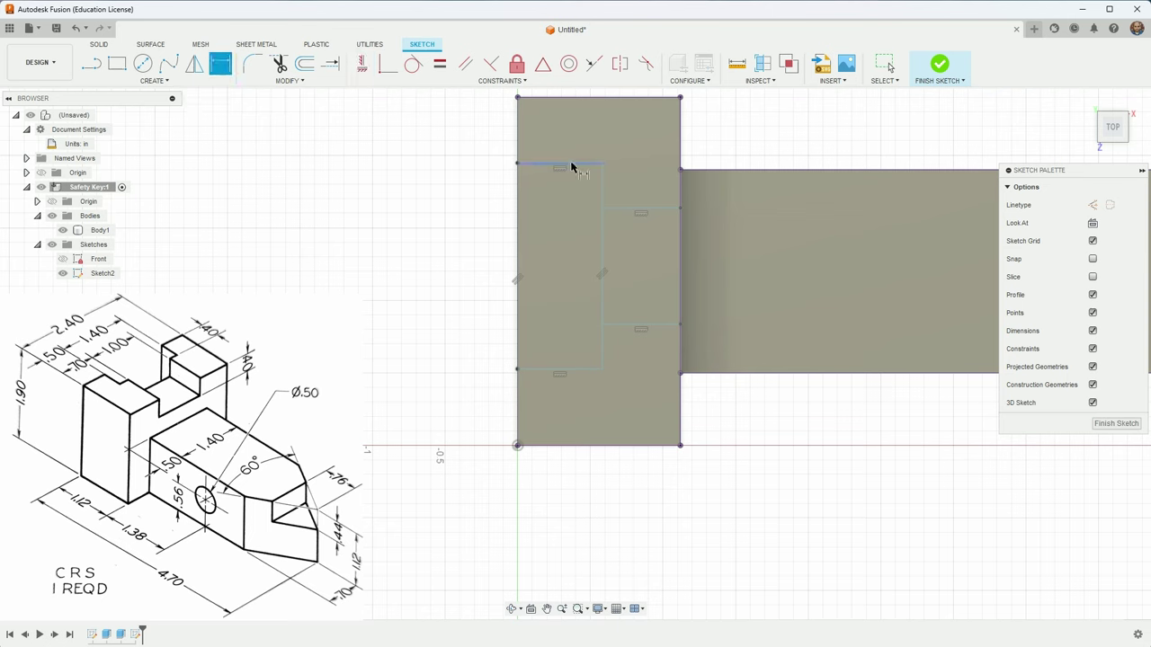
{"action": "left_click", "coordinate": [603, 257]}
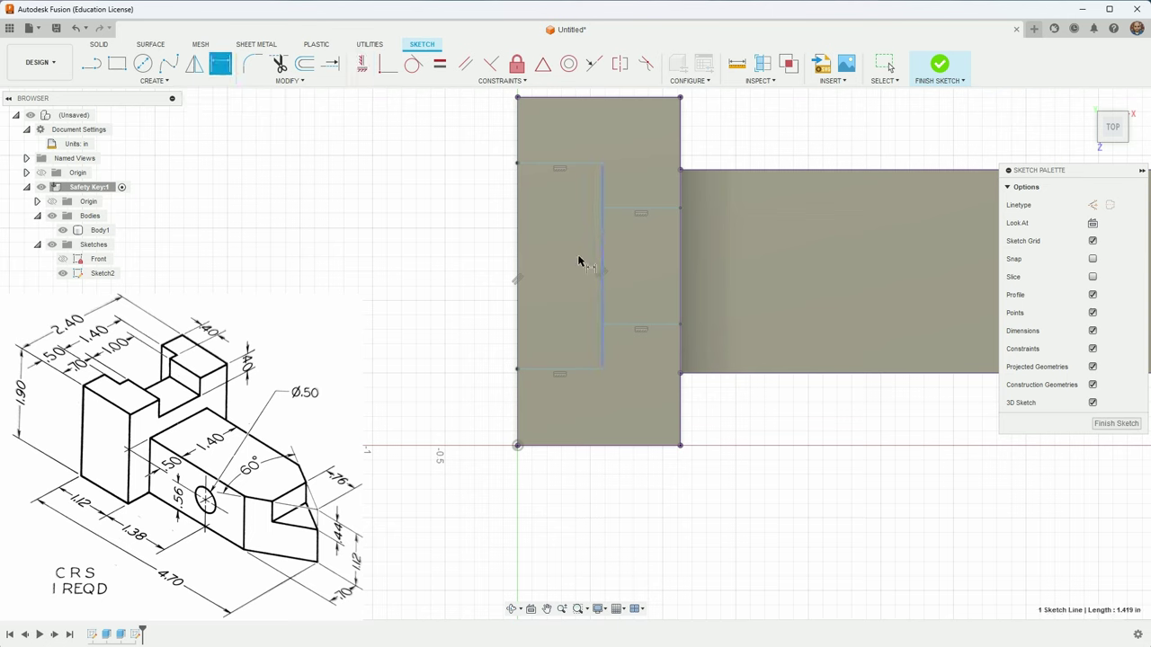
{"action": "left_click", "coordinate": [519, 262]}
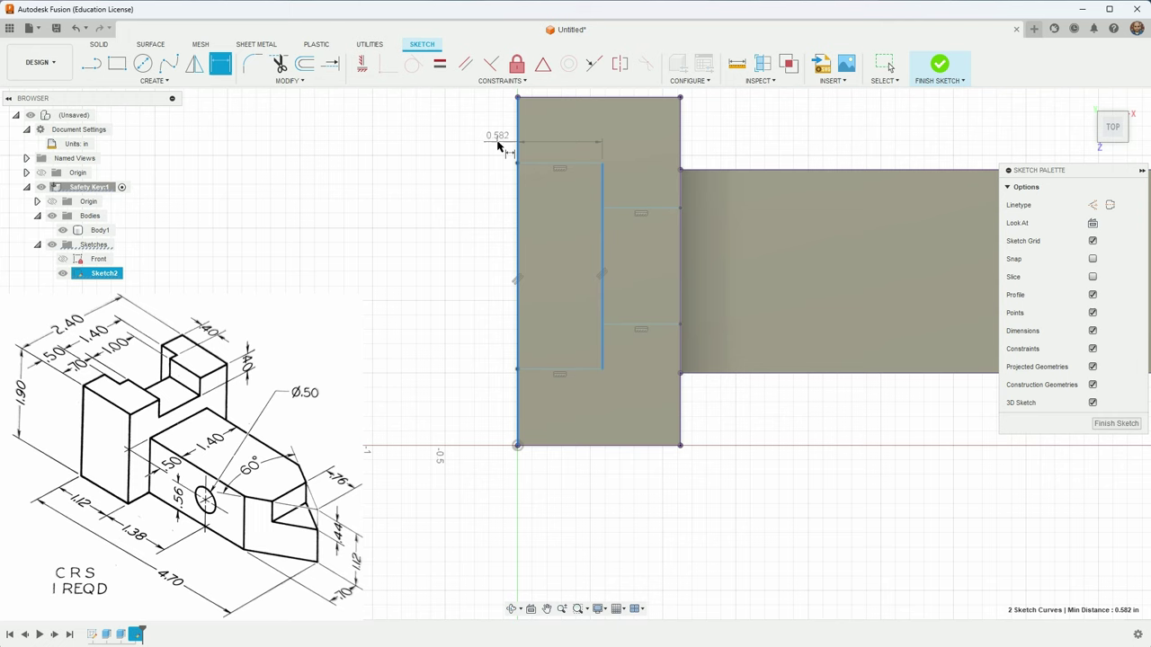
{"action": "left_click", "coordinate": [529, 150]}
{"action": "type", "text": ".4"}
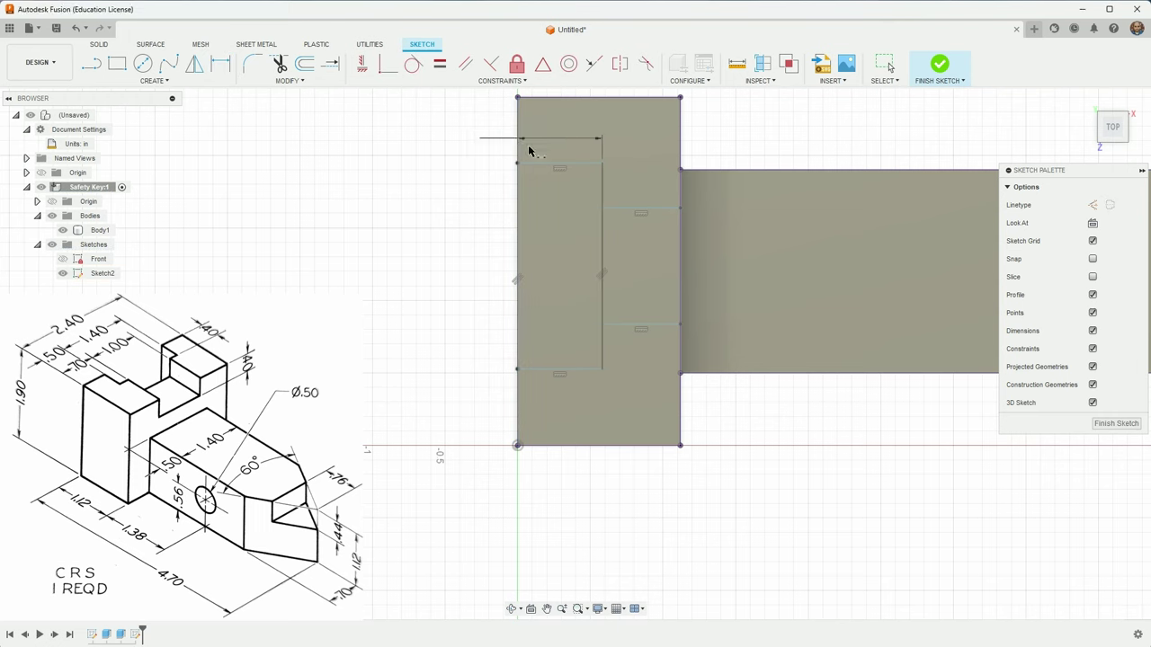
{"action": "key", "text": "Return"}
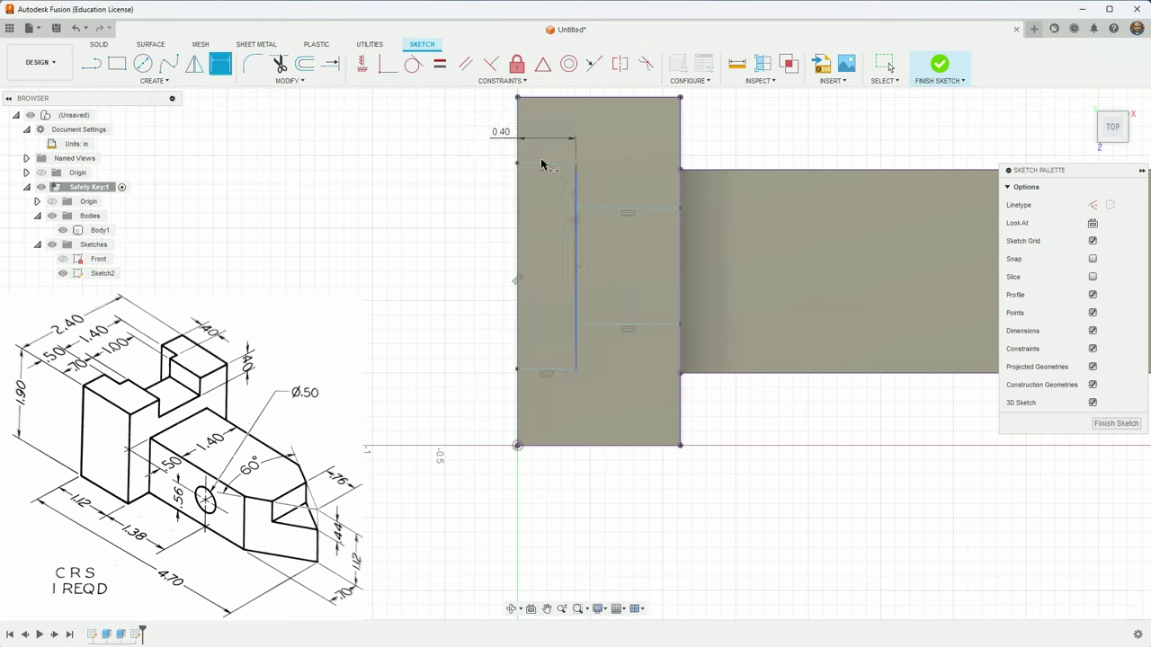
{"action": "left_click", "coordinate": [542, 165]}
{"action": "left_click", "coordinate": [544, 374]}
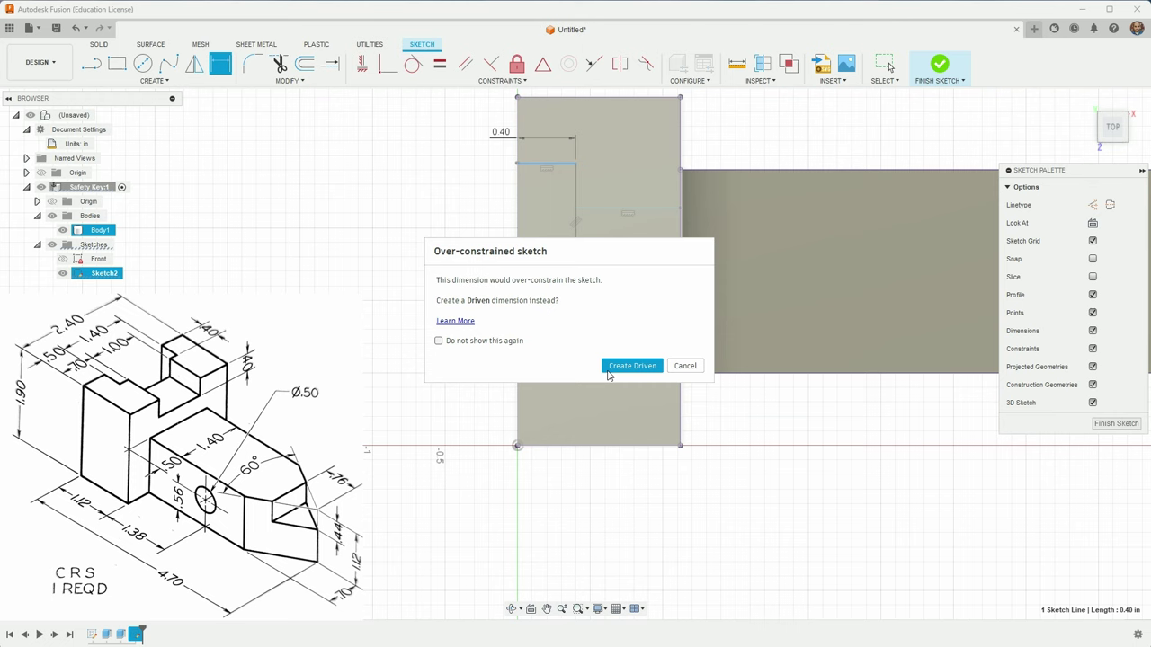
{"action": "key", "text": "Escape"}
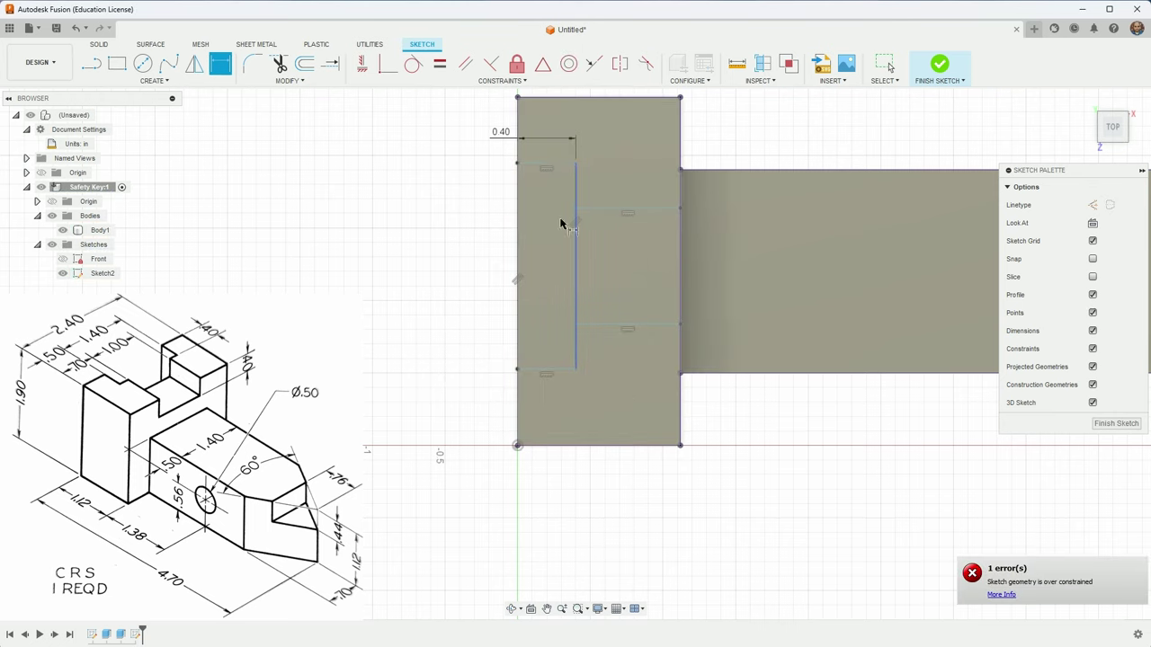
{"action": "left_click", "coordinate": [92, 62]}
Set the notch length to 1.40 and its offset from the bottom edge to 0.50.
{"action": "left_click", "coordinate": [562, 164]}
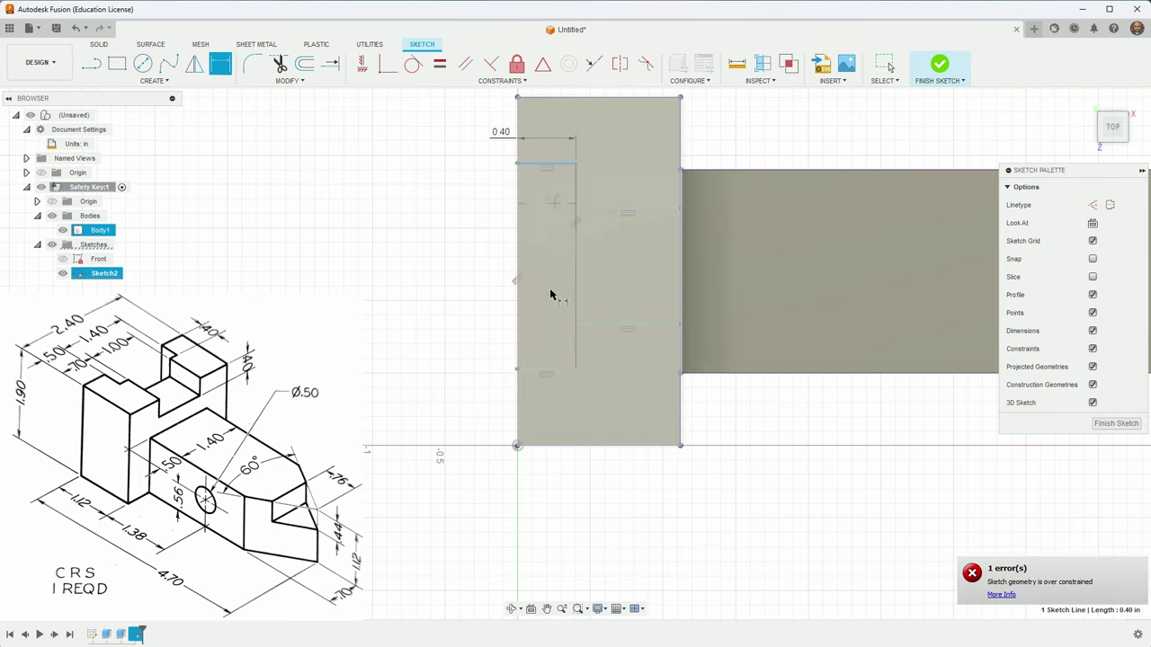
{"action": "left_click", "coordinate": [563, 368]}
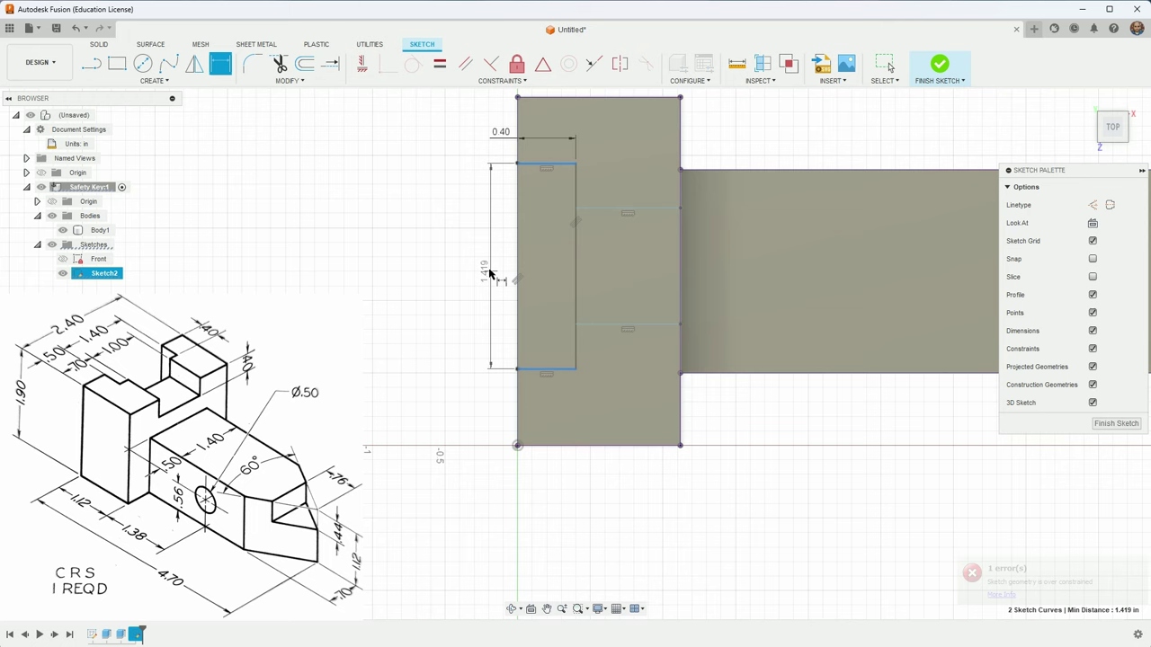
{"action": "left_click", "coordinate": [487, 267]}
{"action": "type", "text": "1.4193750326"}
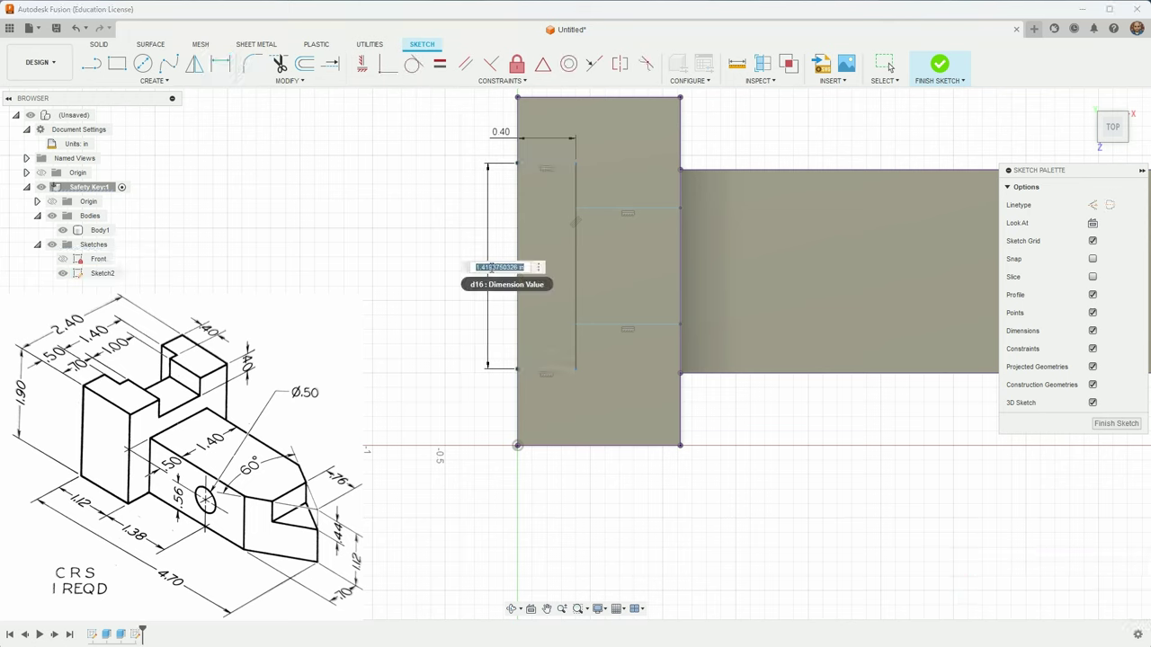
{"action": "key", "text": "Return"}
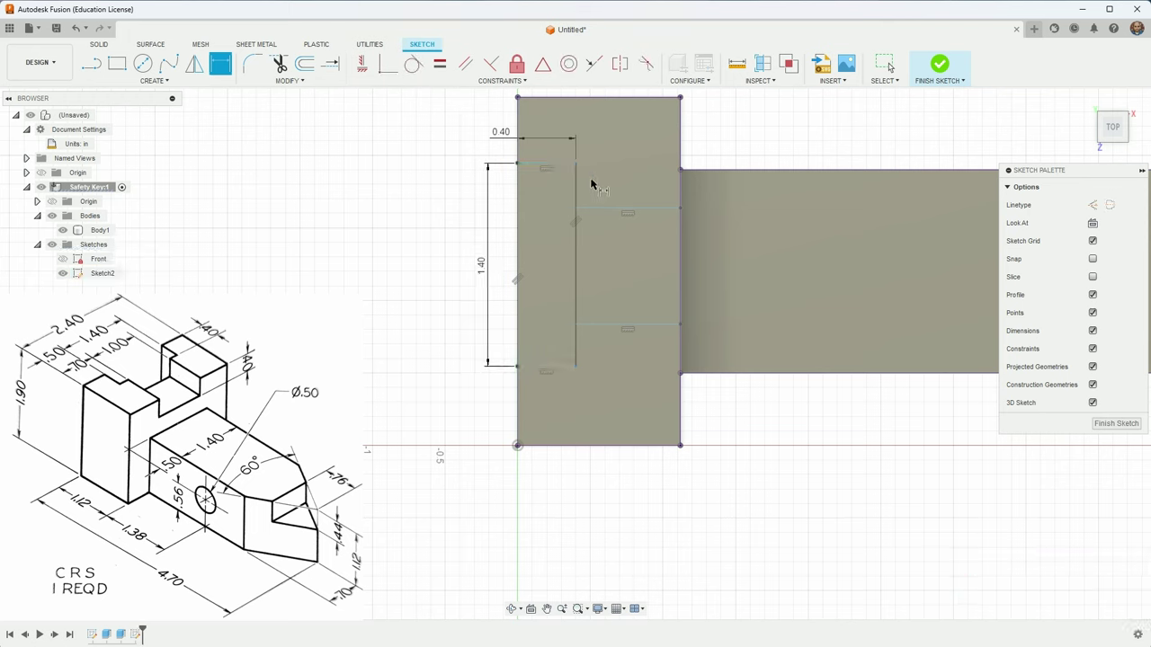
{"action": "left_click", "coordinate": [548, 367]}
{"action": "left_click", "coordinate": [560, 445]}
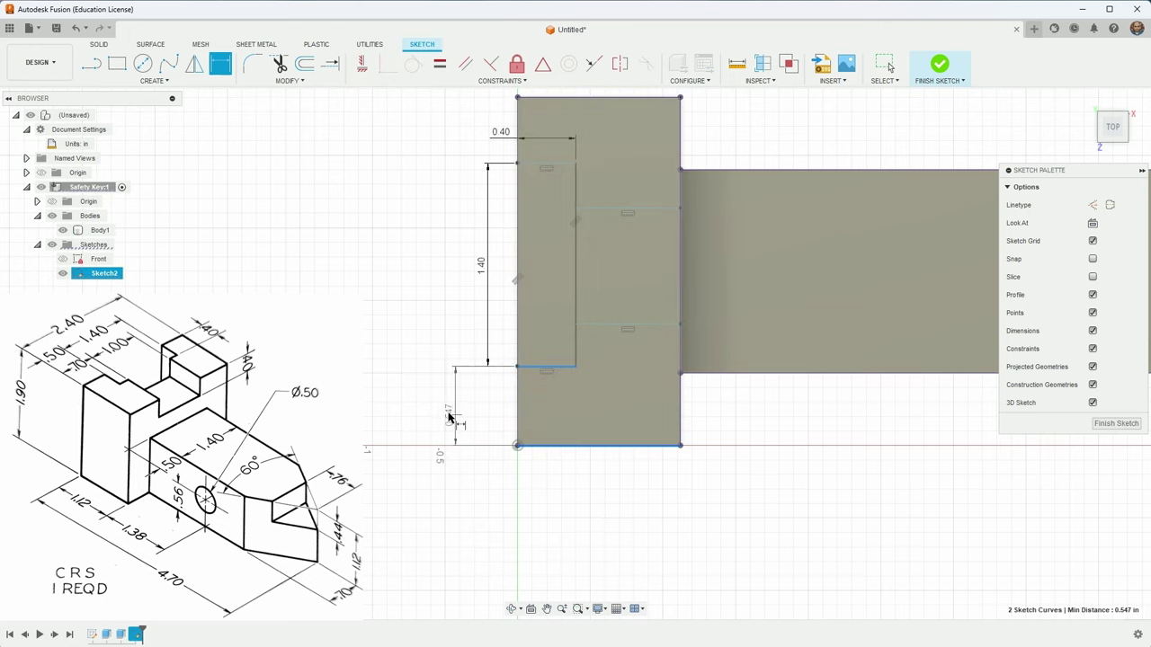
{"action": "left_click", "coordinate": [449, 419]}
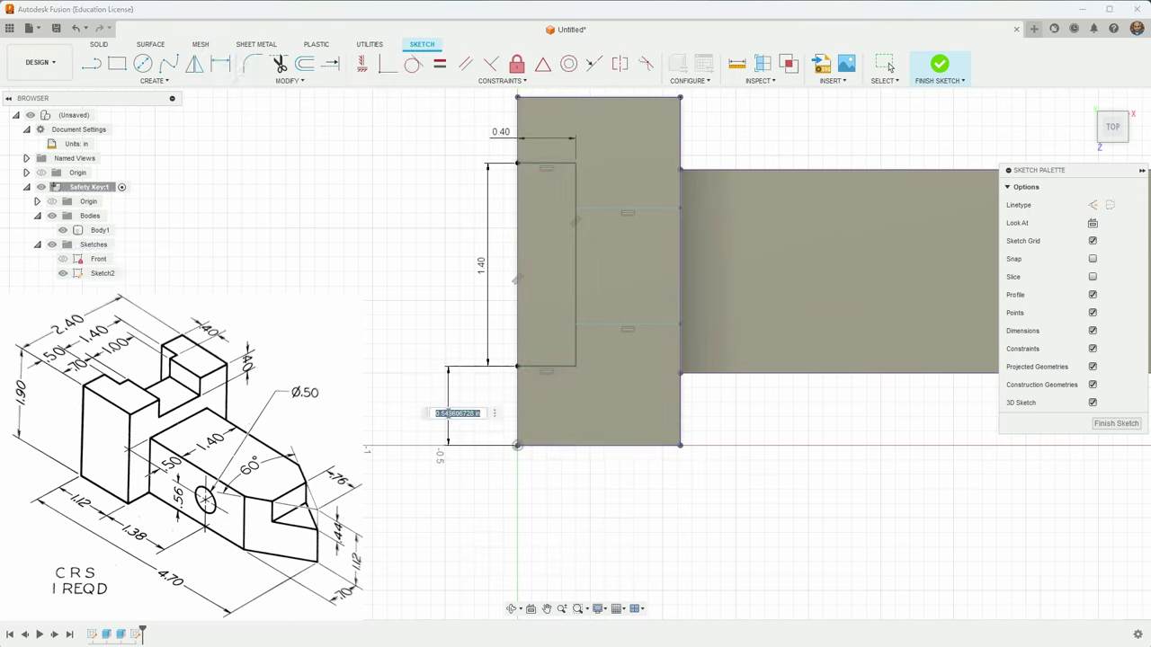
{"action": "type", "text": ".5"}
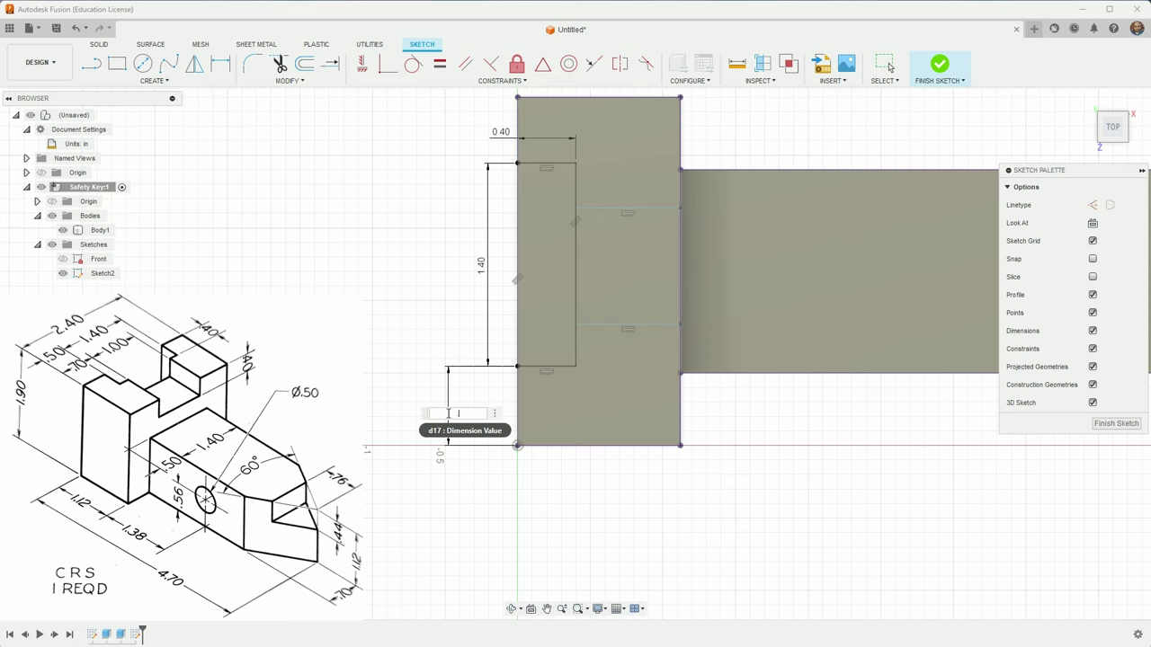
{"action": "key", "text": "Return"}
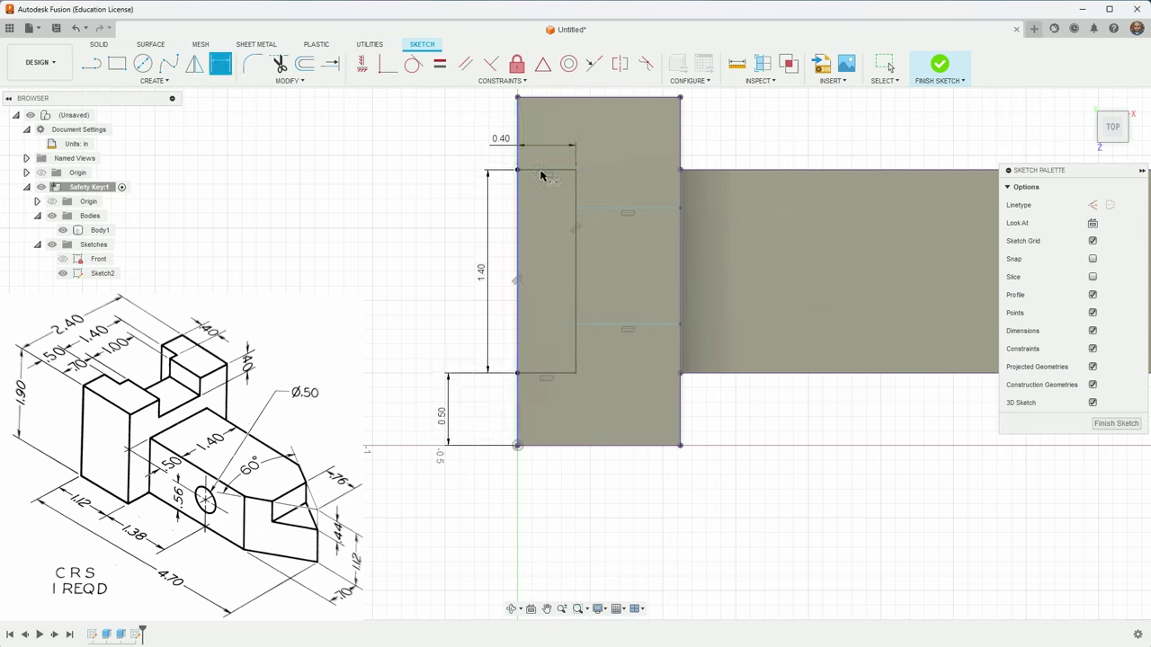
Space the inner horizontal lines 1.00 apart and place the lower one 0.70 above the bottom.
{"action": "left_click", "coordinate": [630, 210]}
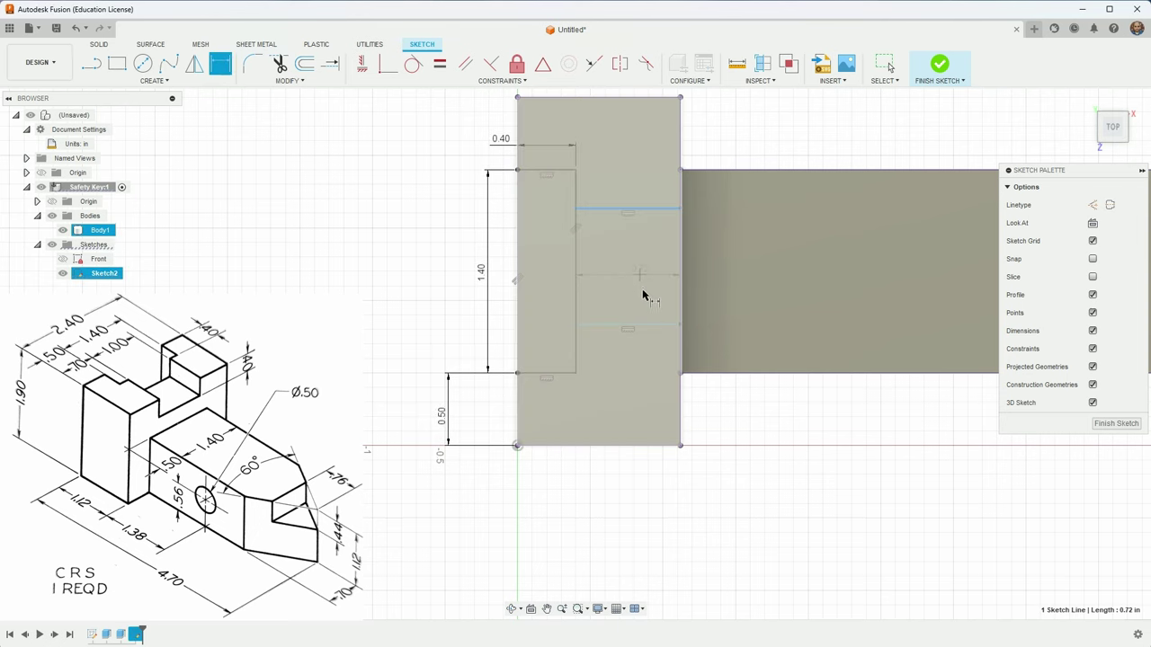
{"action": "left_click", "coordinate": [649, 324], "text": "shift"}
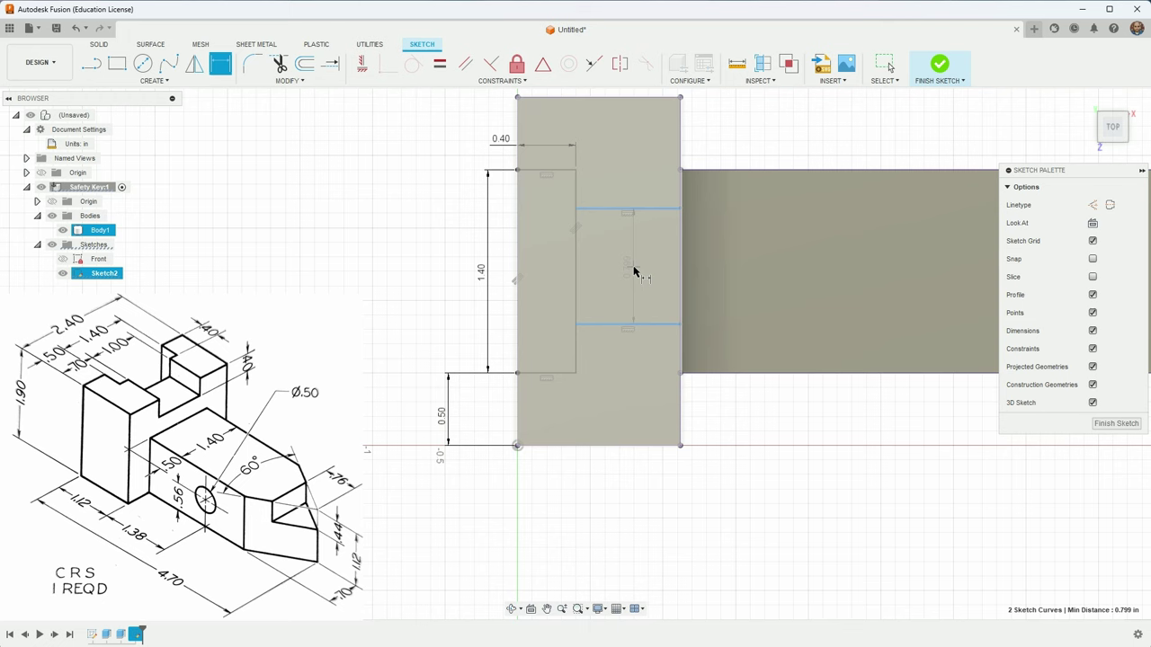
{"action": "key", "text": "d"}
{"action": "left_click", "coordinate": [633, 272]}
{"action": "type", "text": "1"}
{"action": "key", "text": "Return"}
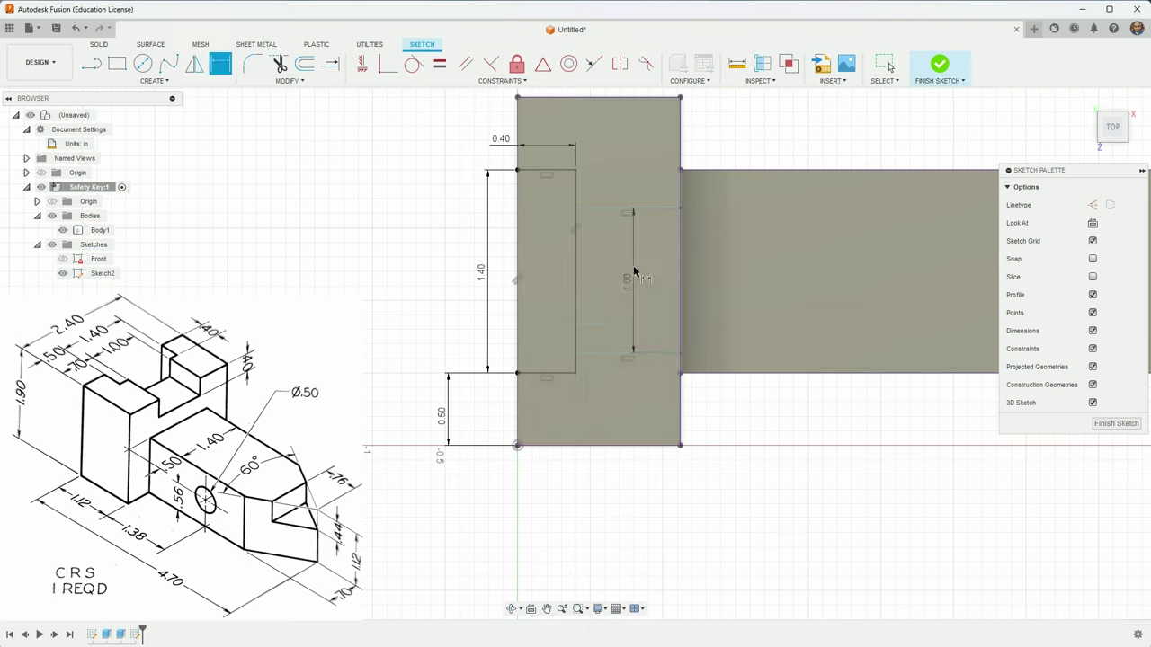
{"action": "left_click", "coordinate": [661, 355]}
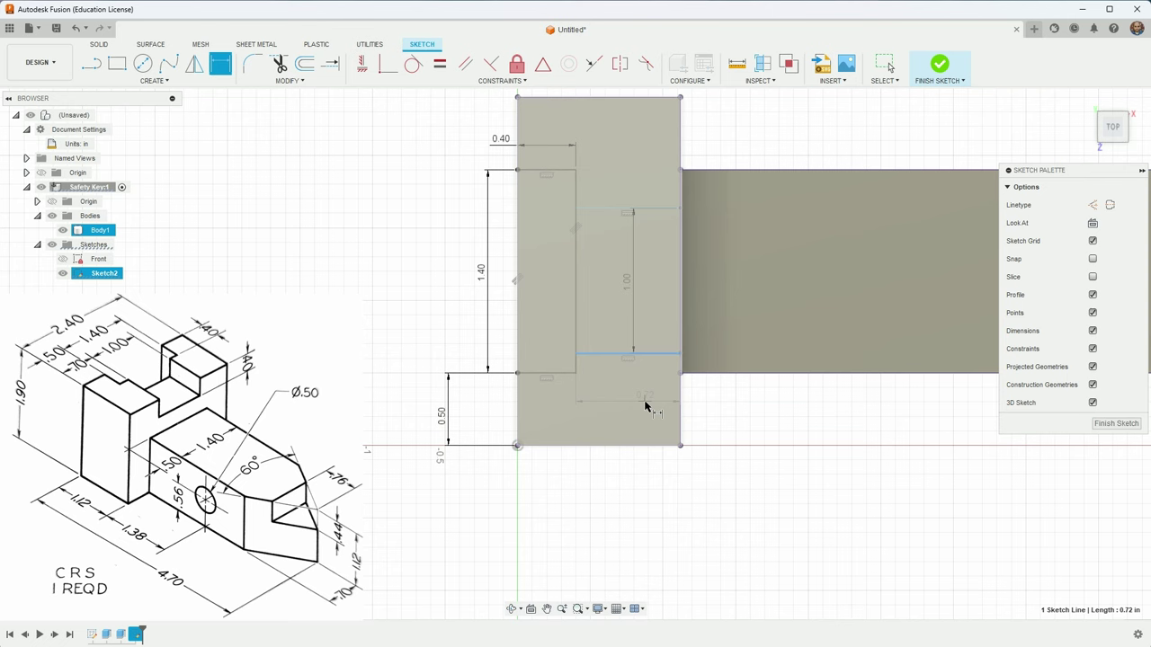
{"action": "left_click", "coordinate": [639, 444]}
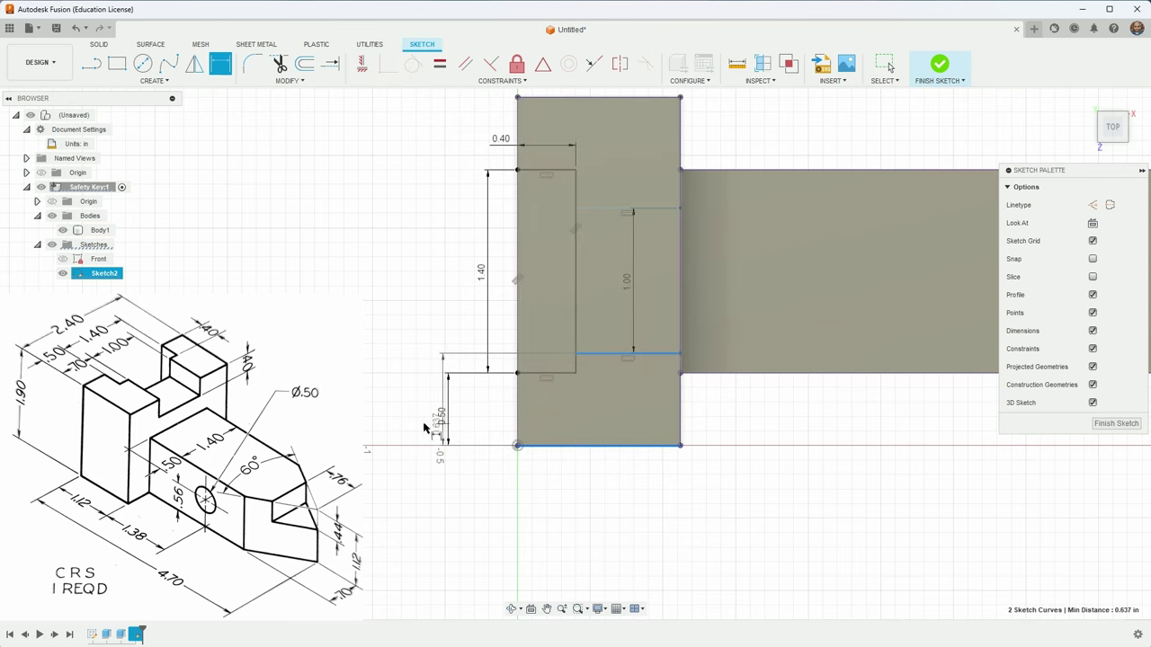
{"action": "left_click", "coordinate": [409, 422]}
{"action": "type", "text": ".70"}
{"action": "key", "text": "Return"}
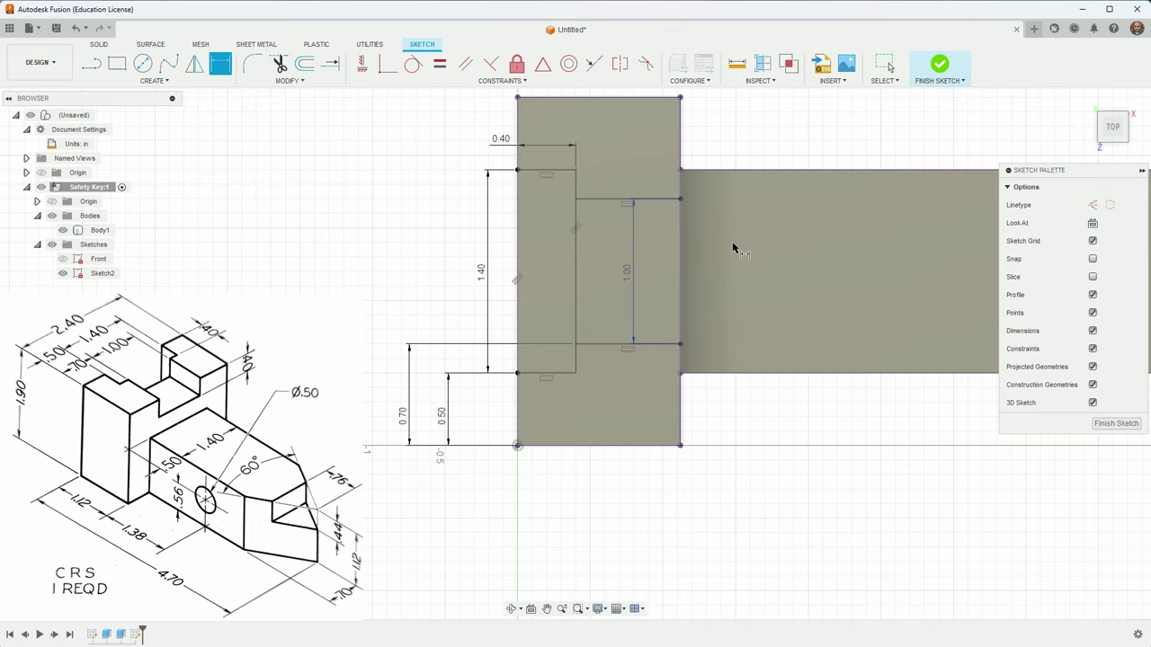
{"action": "scroll", "coordinate": [589, 369], "scroll_direction": "up", "scroll_amount": 2}
{"action": "scroll", "coordinate": [511, 290], "scroll_direction": "down", "scroll_amount": 4}
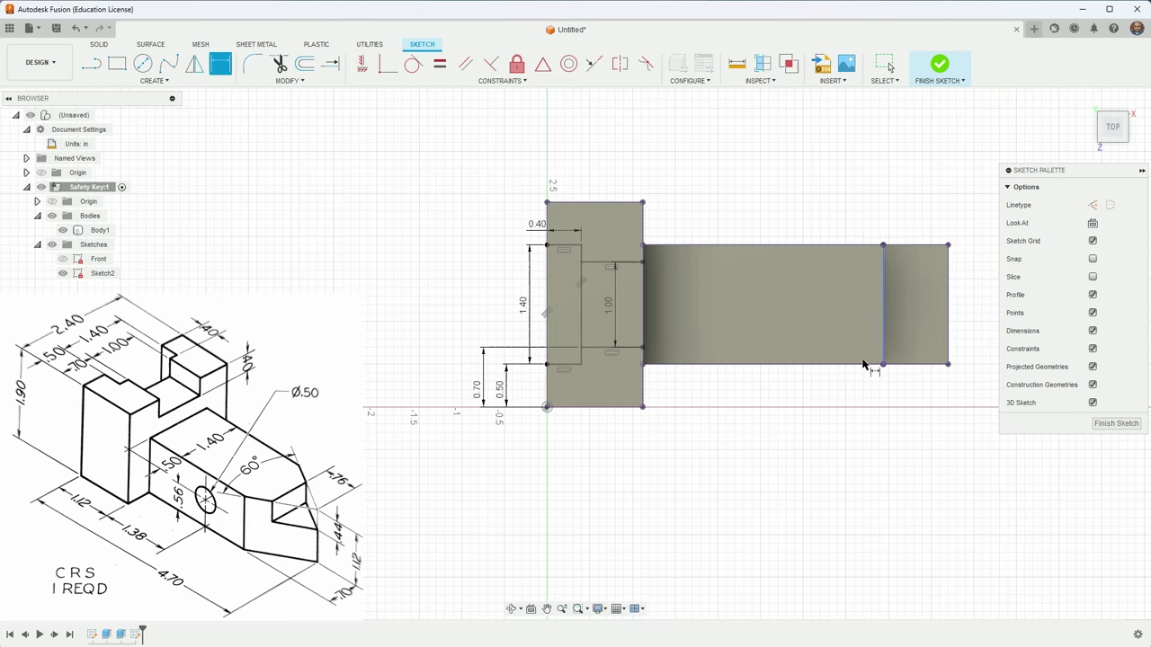
Draw a slanted line from the top edge to the right end of the body.
{"action": "left_click", "coordinate": [92, 70]}
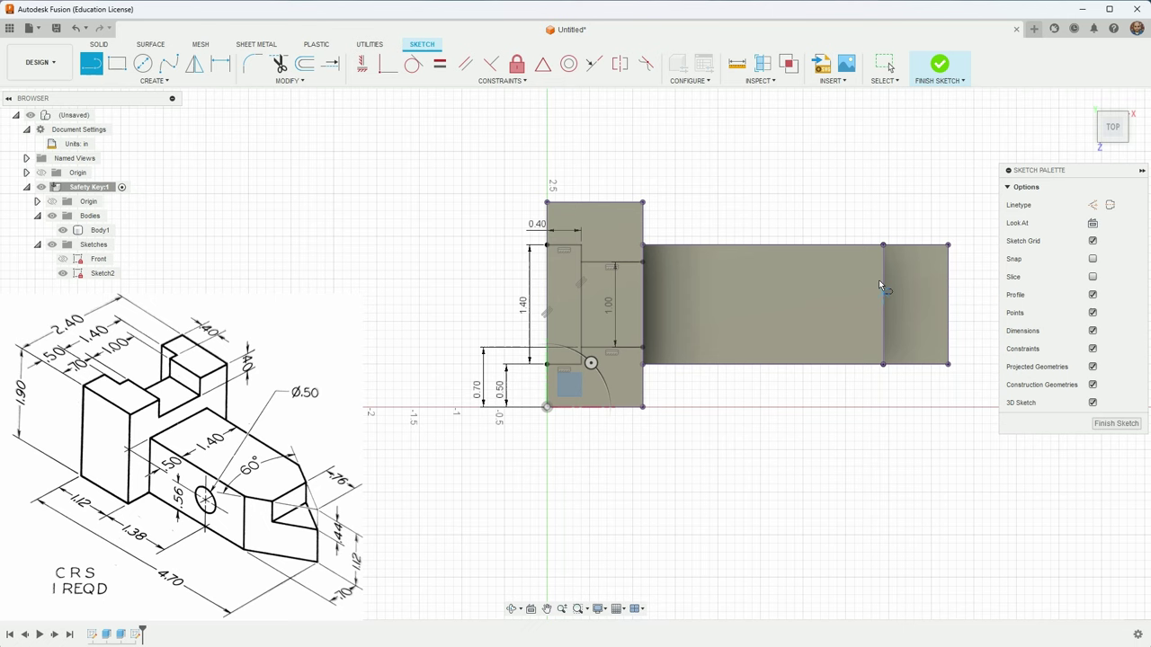
{"action": "left_click", "coordinate": [839, 244]}
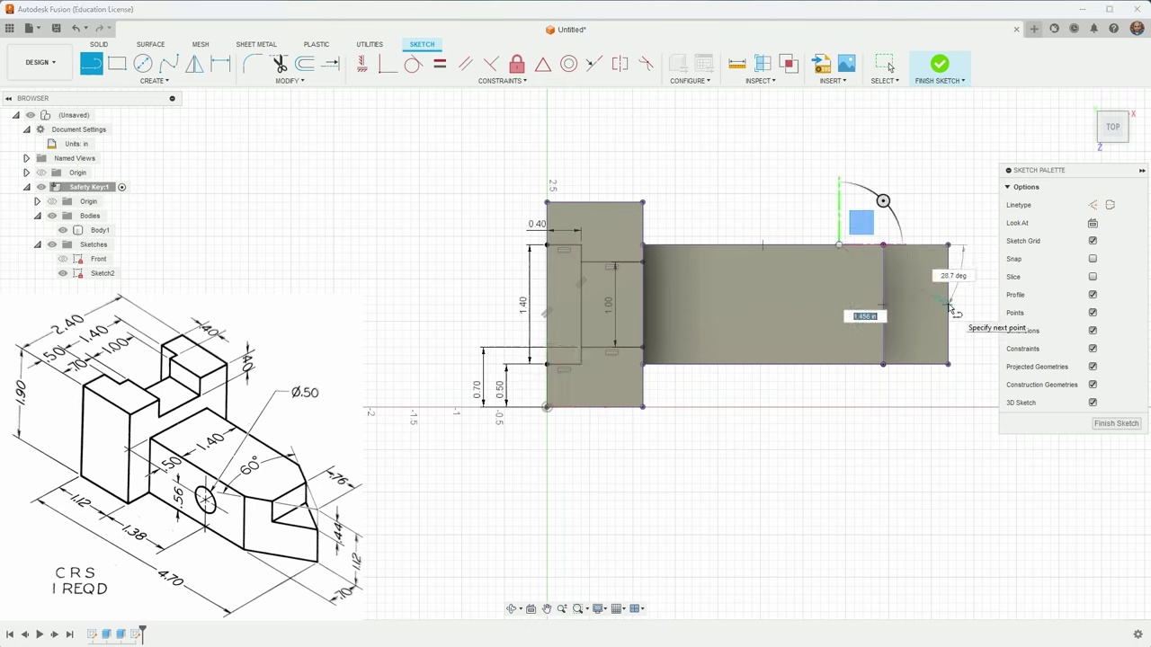
{"action": "left_click", "coordinate": [948, 306]}
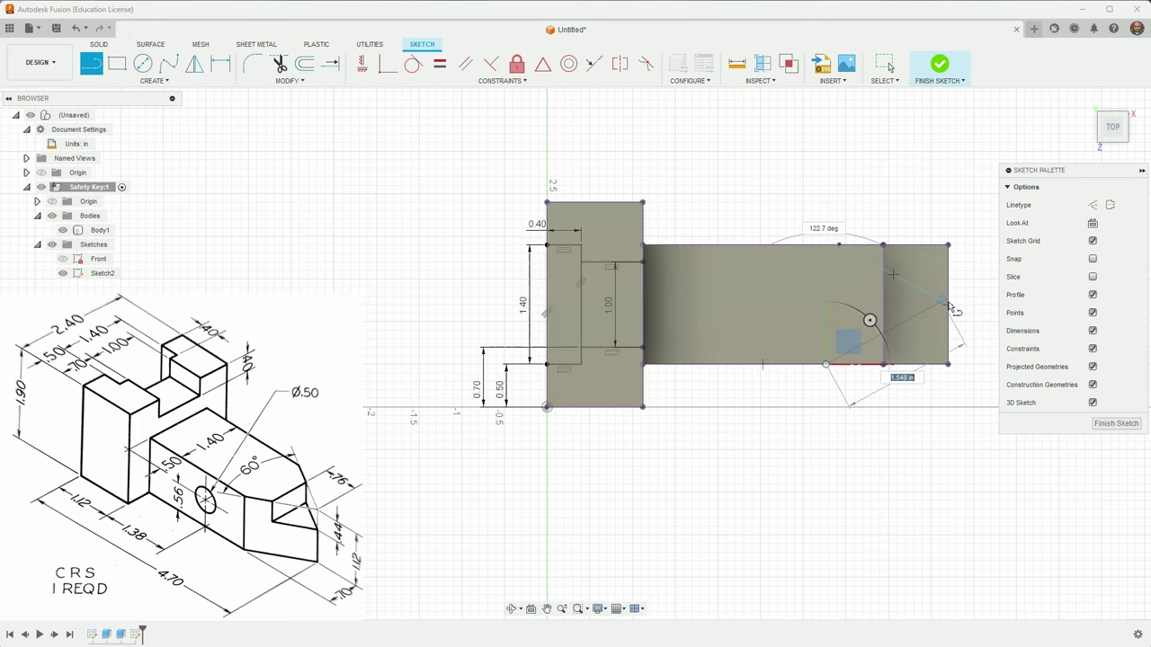
{"action": "key", "text": "Escape"}
Align the top and bottom edge midpoints vertically and attach both construction lines to them.
{"action": "left_click", "coordinate": [838, 244]}
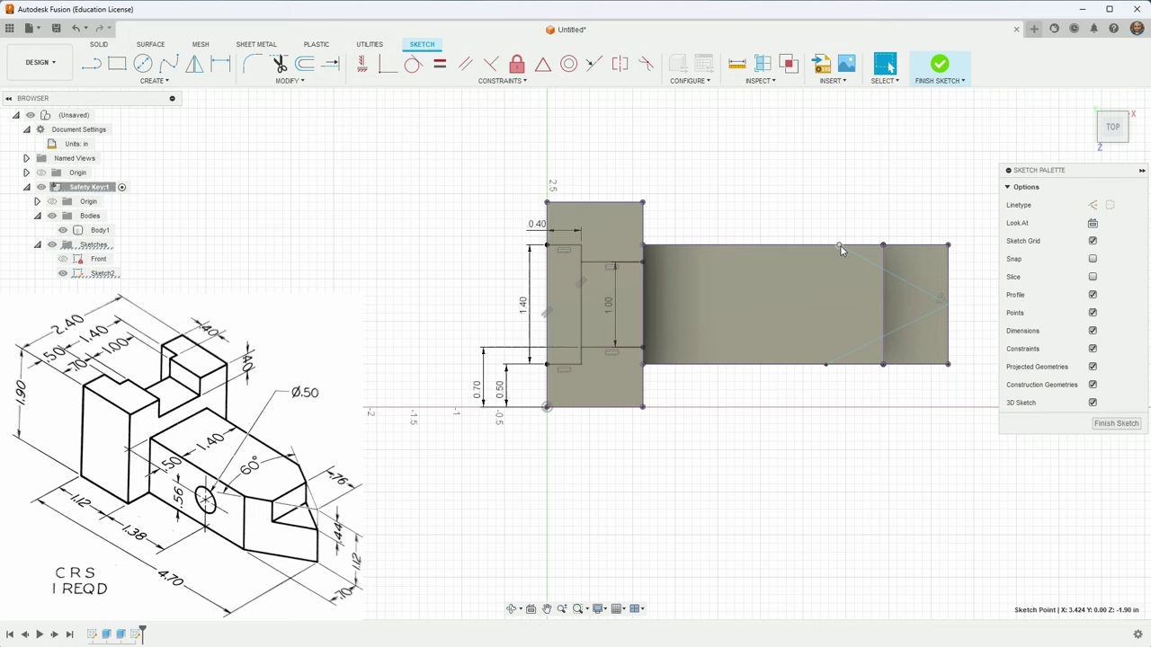
{"action": "left_click", "coordinate": [825, 364], "text": "shift"}
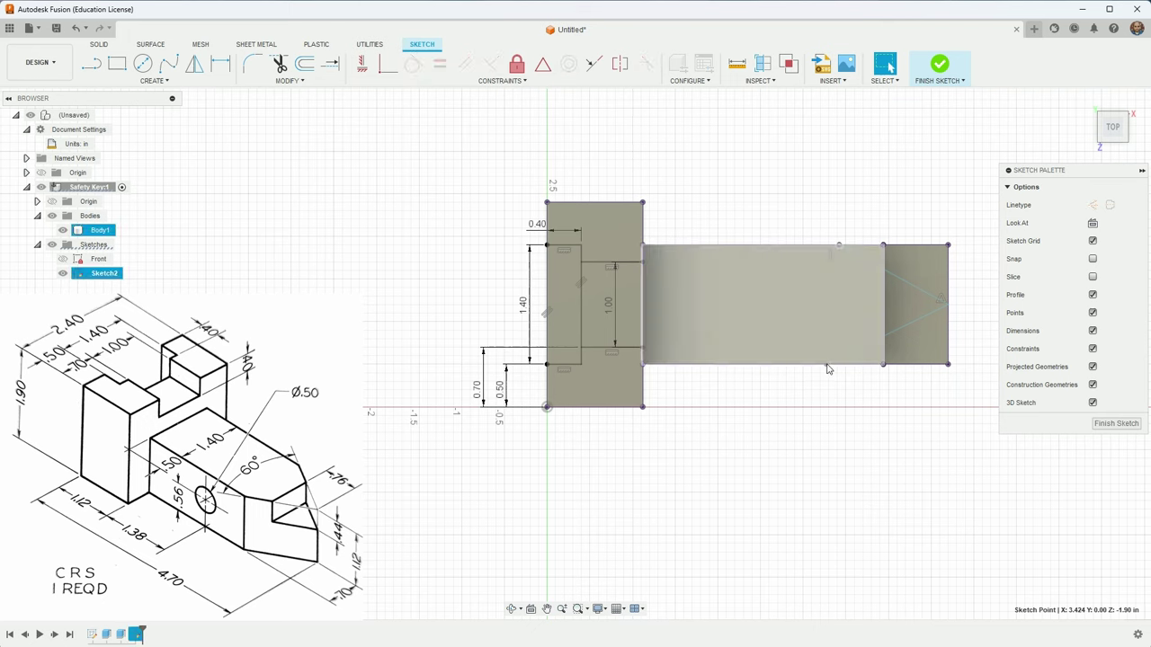
{"action": "left_click", "coordinate": [362, 63]}
{"action": "left_click_drag", "start_coordinate": [884, 244], "coordinate": [833, 244]}
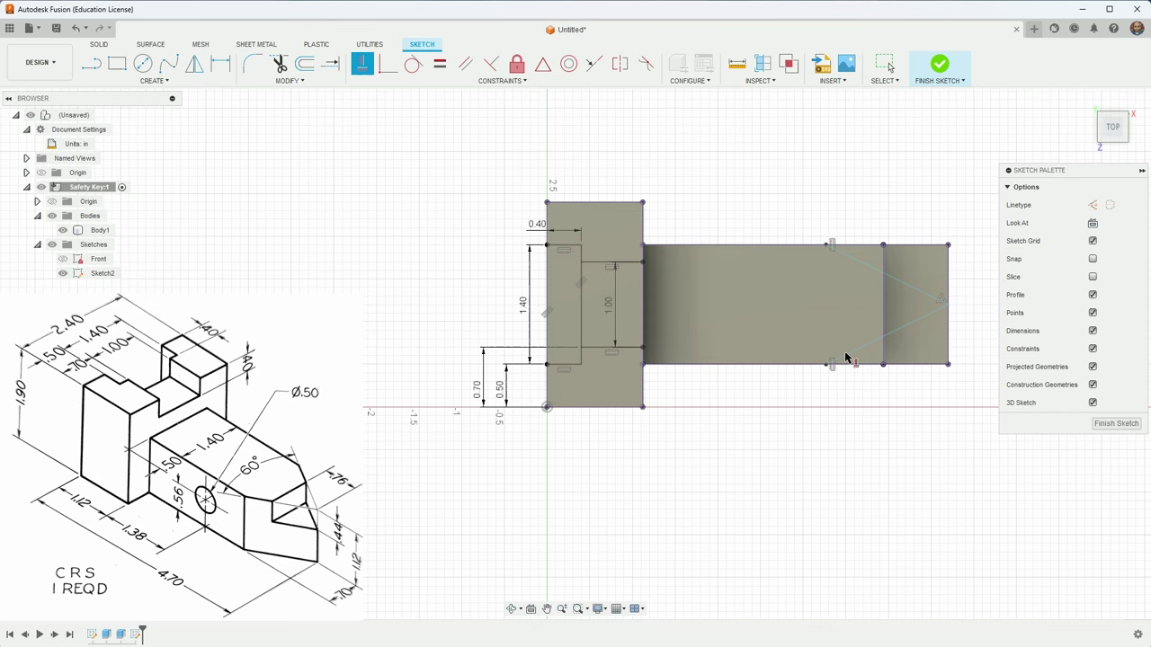
{"action": "left_click_drag", "start_coordinate": [845, 357], "coordinate": [833, 365]}
Dimension the angle between the two construction lines to 60°.
{"action": "key", "text": "Escape"}
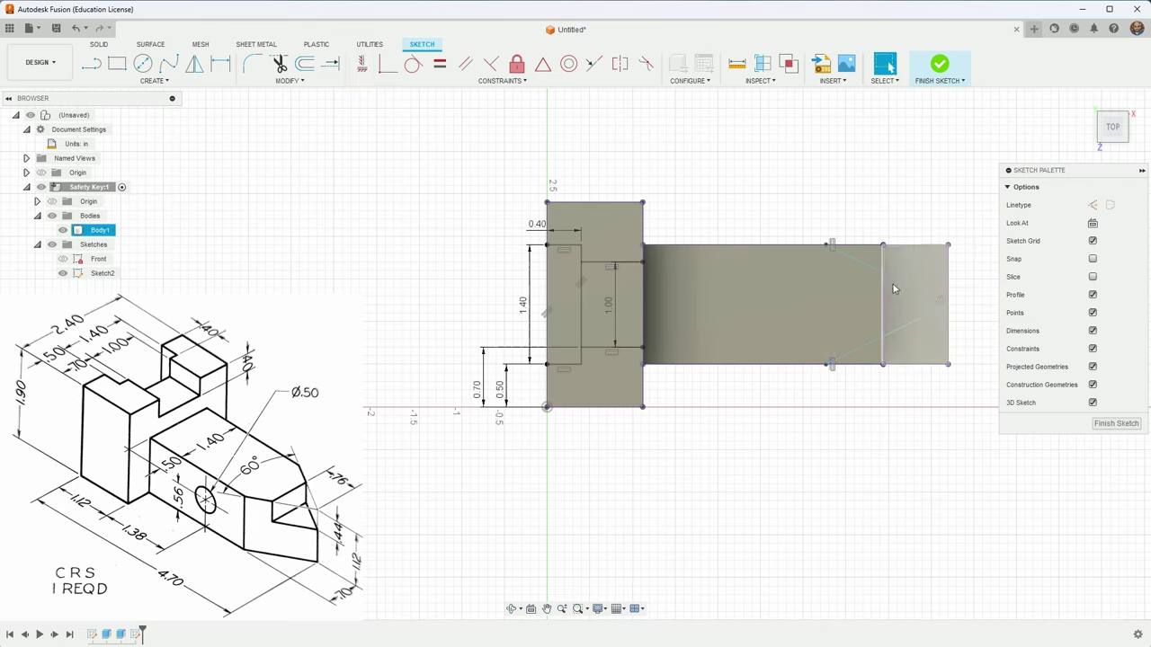
{"action": "double_click", "coordinate": [895, 279]}
{"action": "key", "text": "d"}
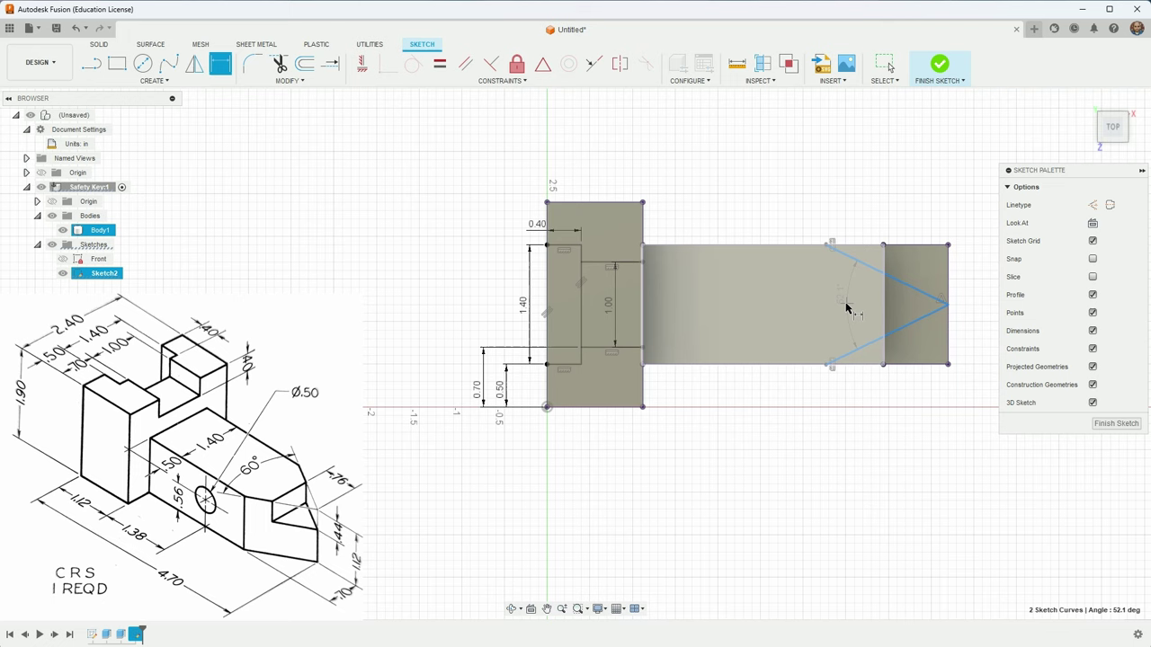
{"action": "left_click", "coordinate": [927, 322]}
{"action": "type", "text": "60"}
{"action": "key", "text": "Return"}
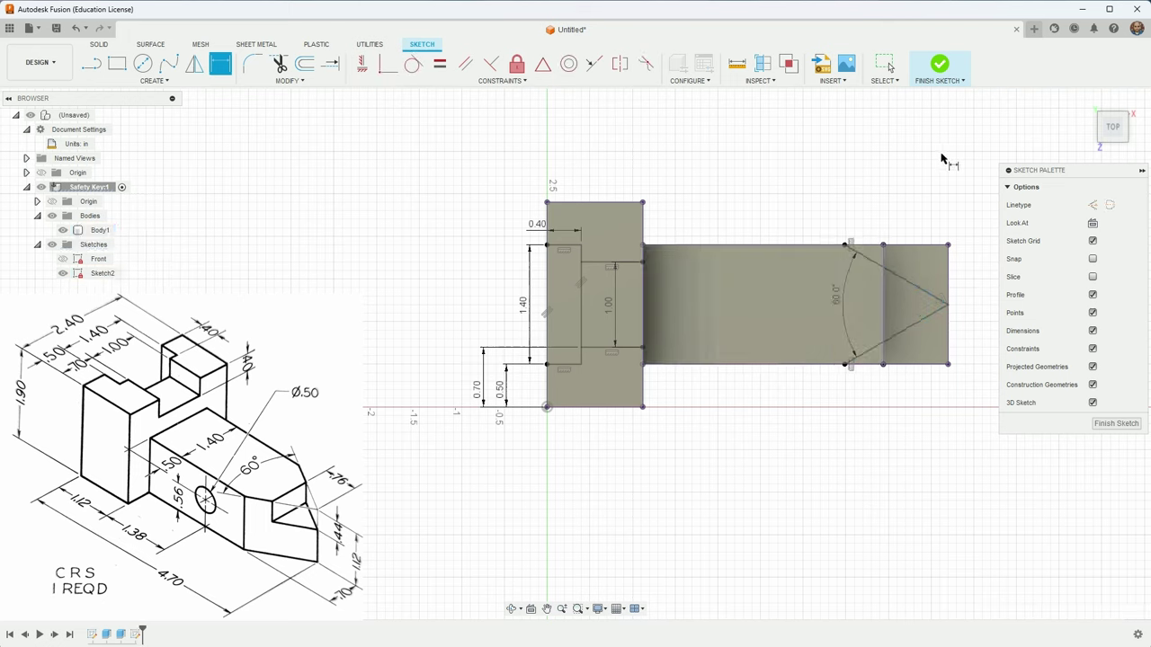
{"action": "key", "text": "Escape"}
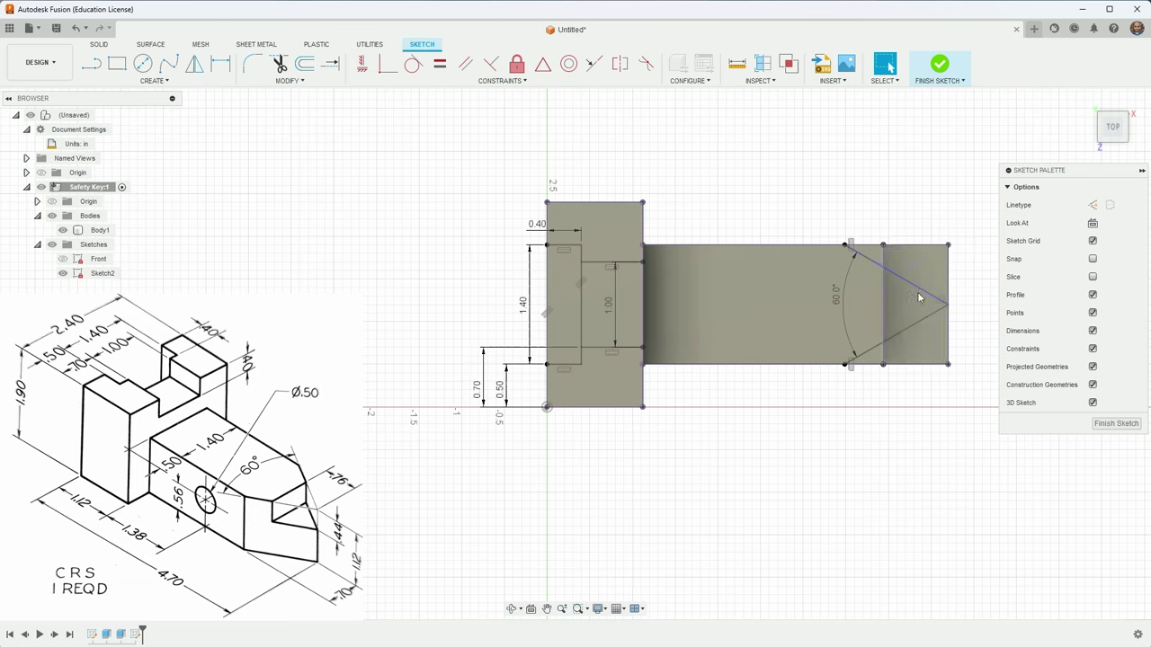
Select the top-edge and corner sketch points, then finish Sketch2.
{"action": "left_click", "coordinate": [883, 245]}
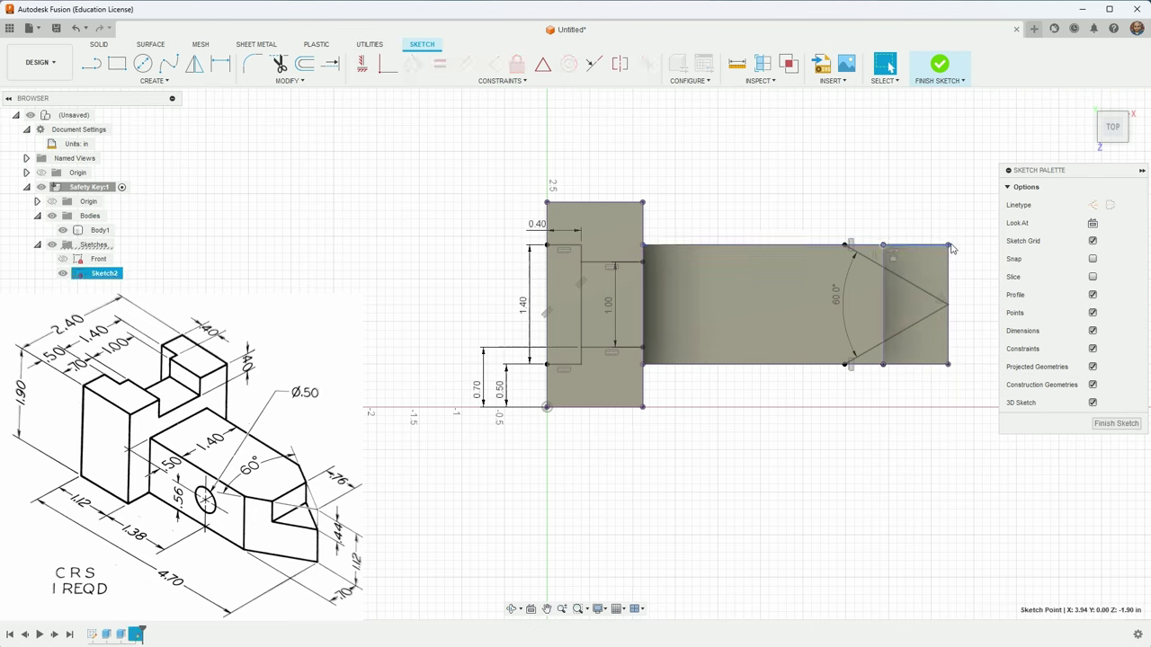
{"action": "left_click", "coordinate": [947, 245], "text": "shift"}
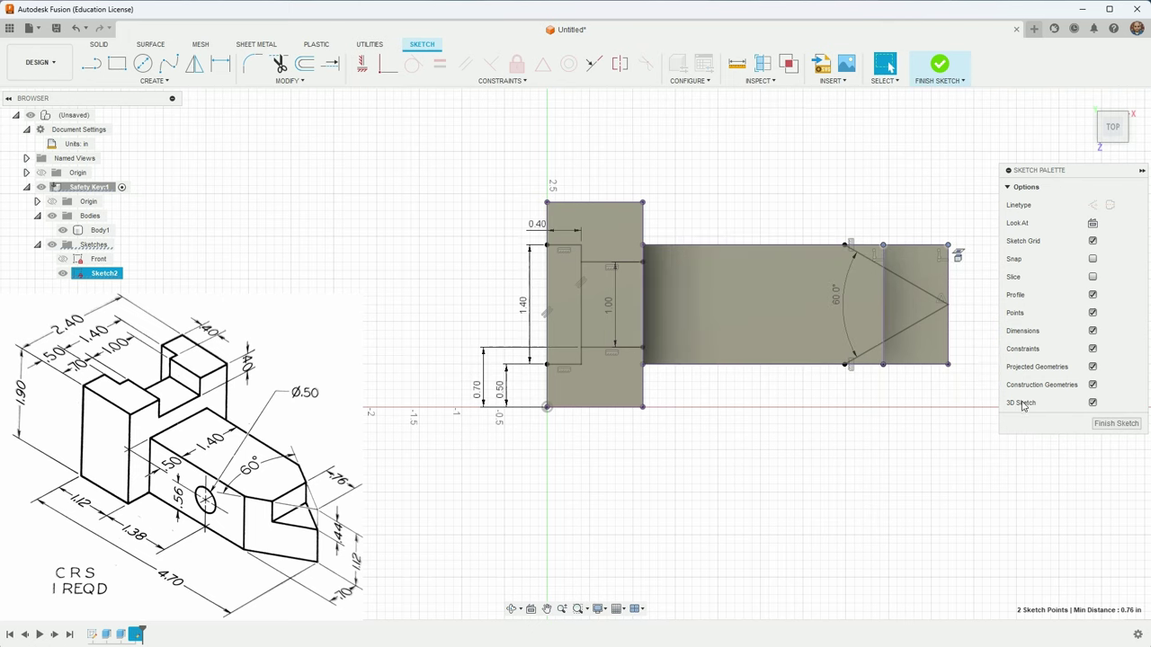
{"action": "left_click", "coordinate": [1116, 425]}
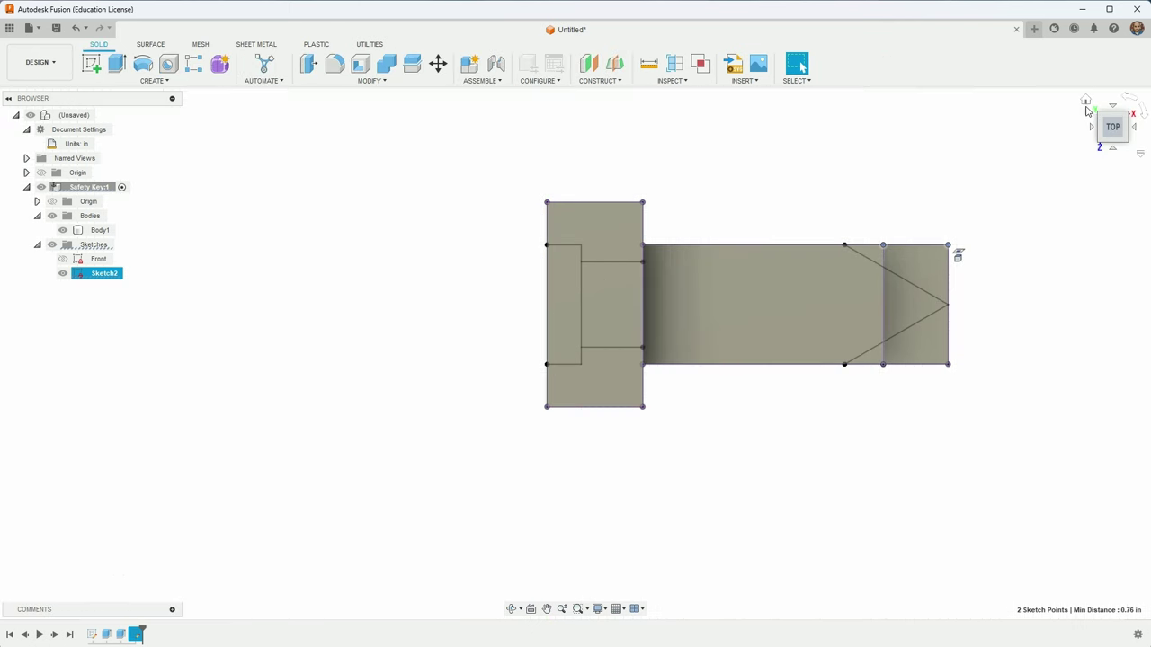
In a new extrude, select the slot profile plus the triangular end profiles and adjacent strip.
{"action": "left_click", "coordinate": [1087, 104]}
{"action": "scroll", "coordinate": [1035, 237], "scroll_direction": "up", "scroll_amount": 4}
{"action": "scroll", "coordinate": [1038, 236], "scroll_direction": "down", "scroll_amount": 5}
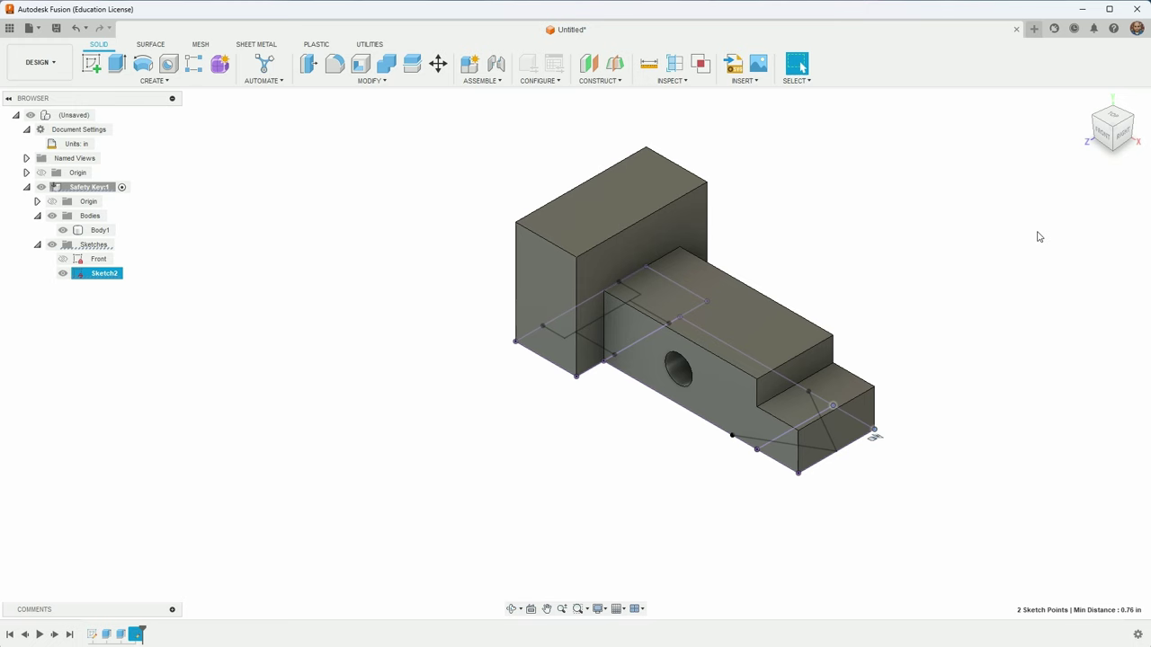
{"action": "scroll", "coordinate": [620, 328], "scroll_direction": "up", "scroll_amount": 2}
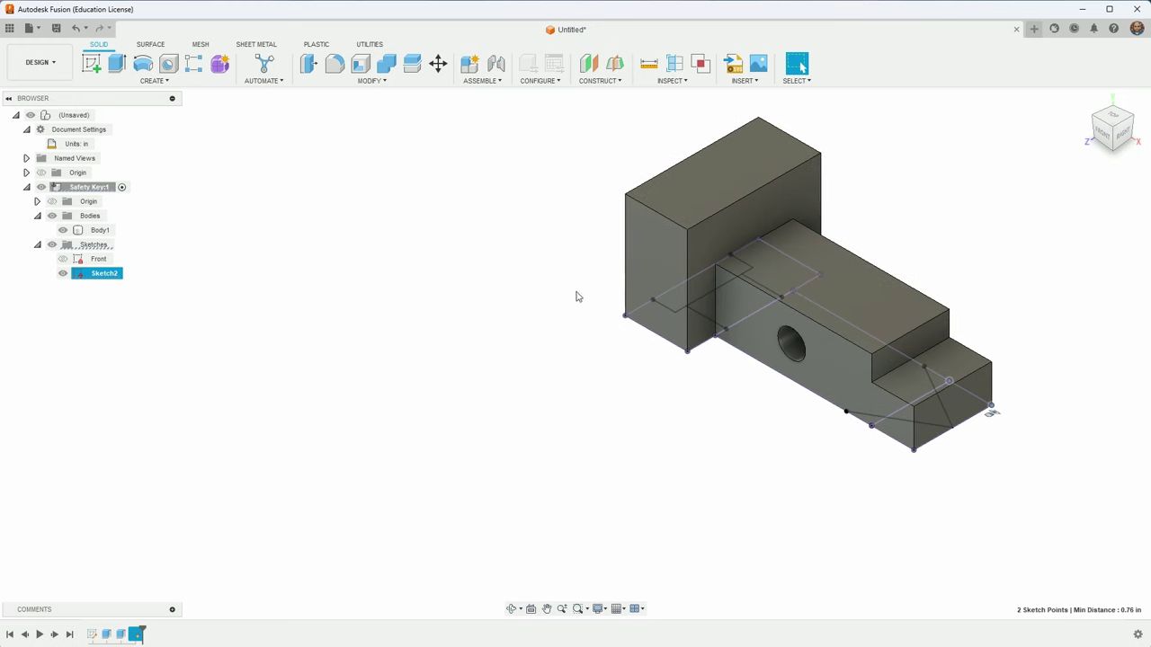
{"action": "left_click", "coordinate": [117, 63]}
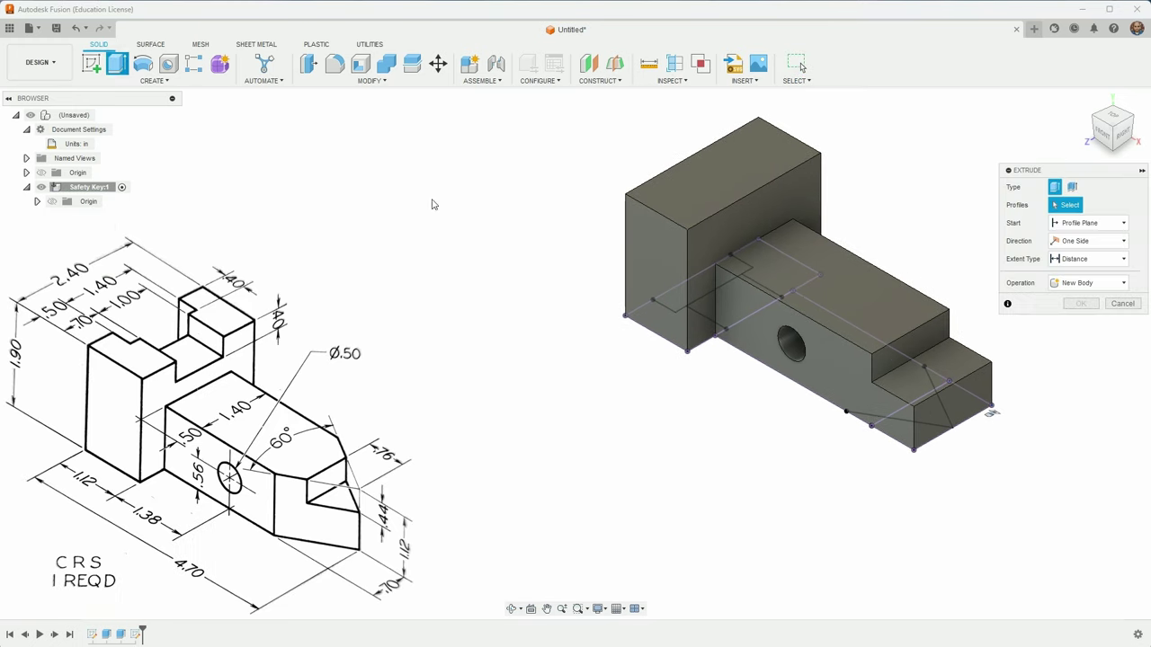
{"action": "left_click", "coordinate": [707, 287]}
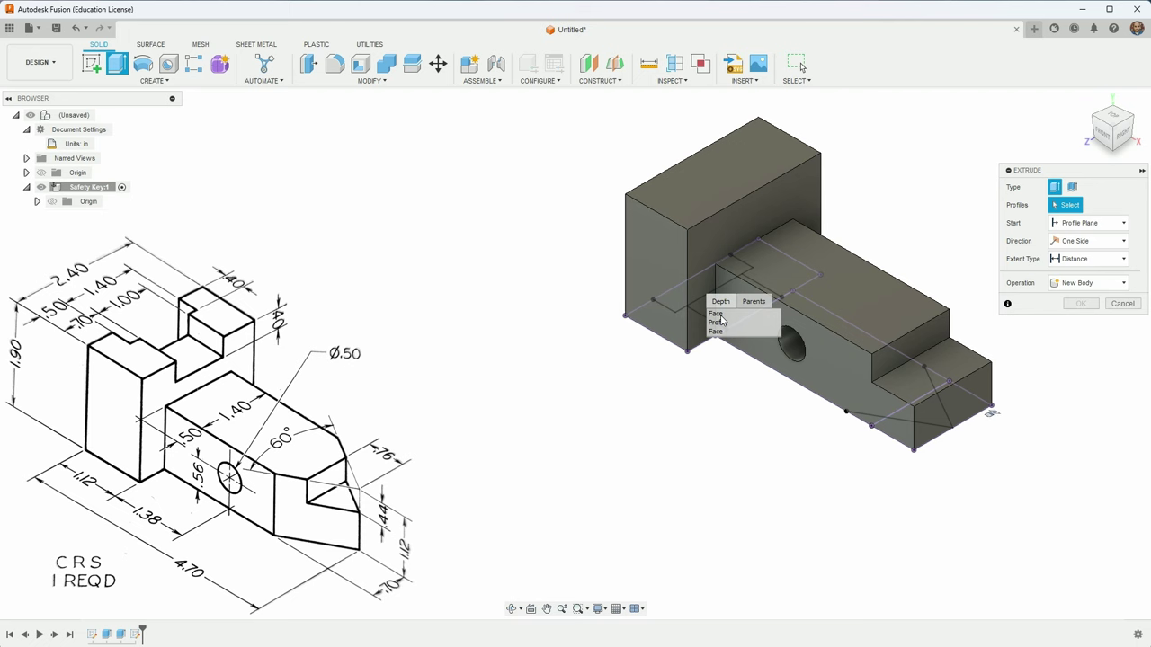
{"action": "left_click", "coordinate": [723, 325]}
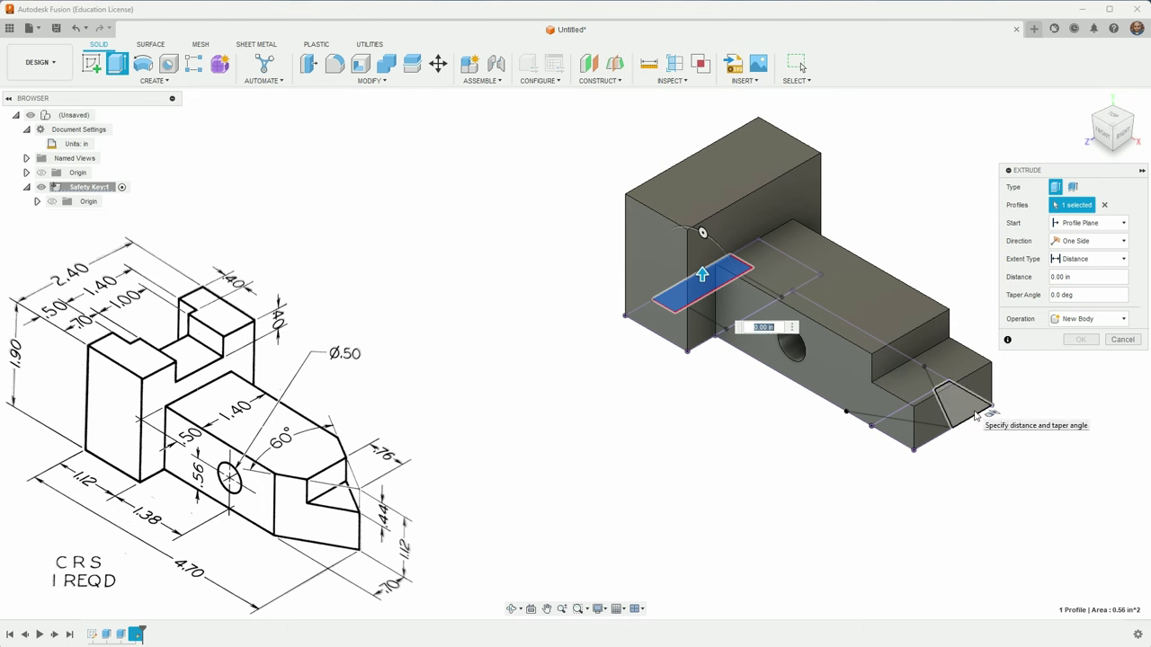
{"action": "left_click", "coordinate": [974, 413]}
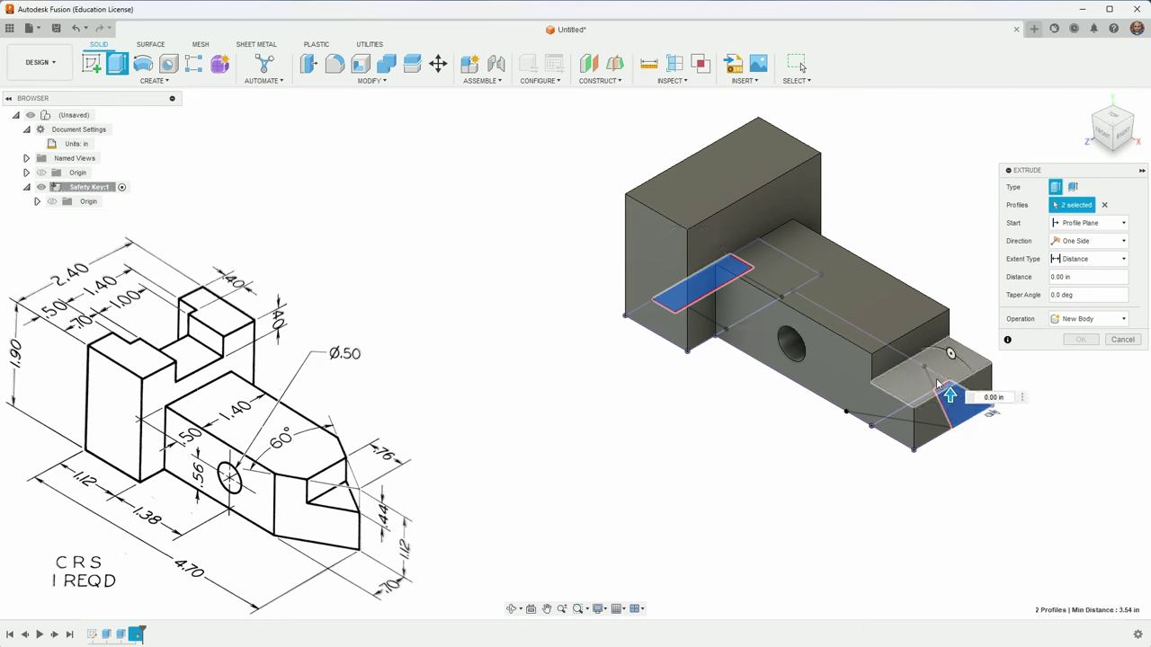
{"action": "left_click", "coordinate": [939, 386]}
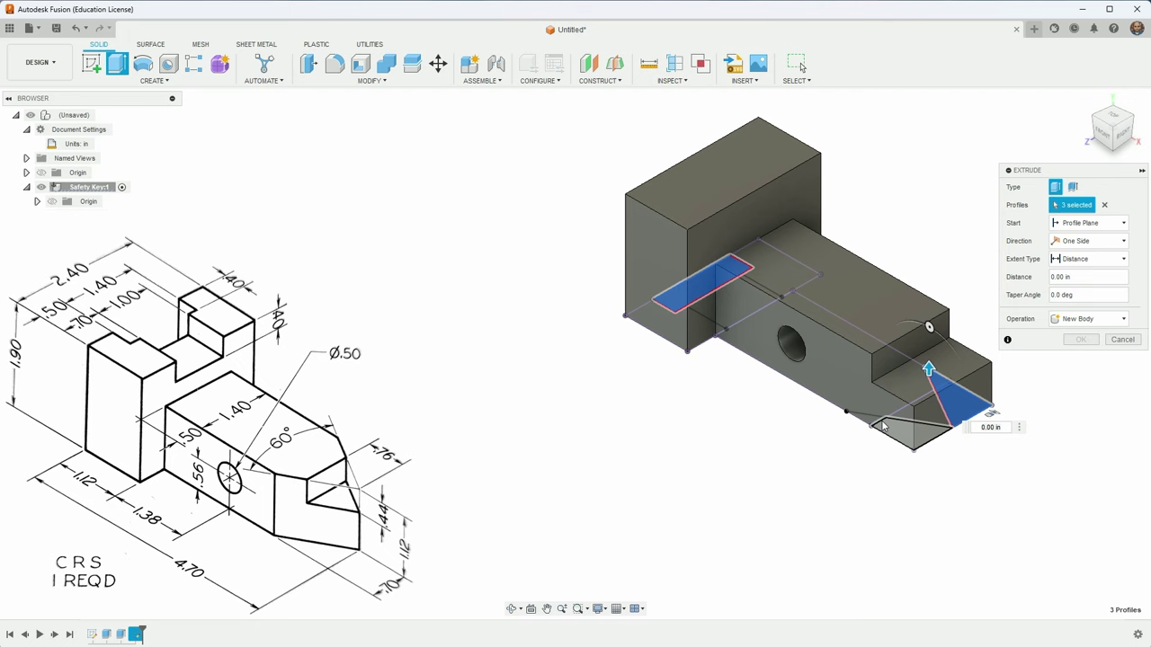
{"action": "left_click", "coordinate": [883, 426]}
{"action": "left_click", "coordinate": [908, 431]}
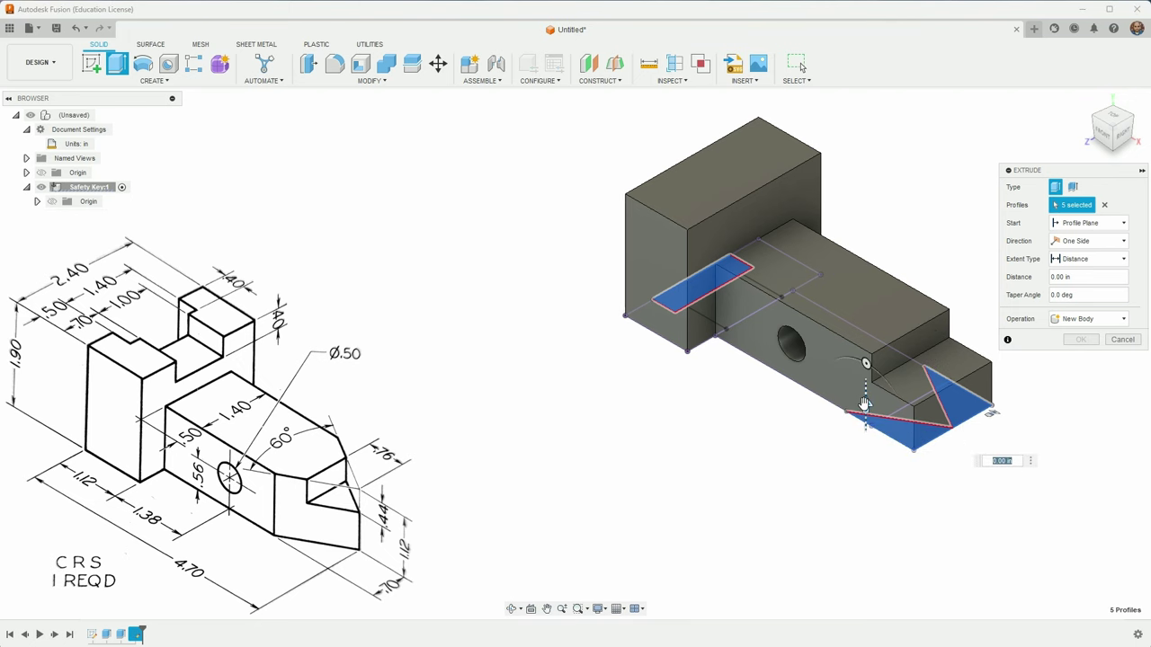
Cut the selected profiles into the body with extent type All.
{"action": "left_click_drag", "start_coordinate": [863, 403], "coordinate": [865, 378]}
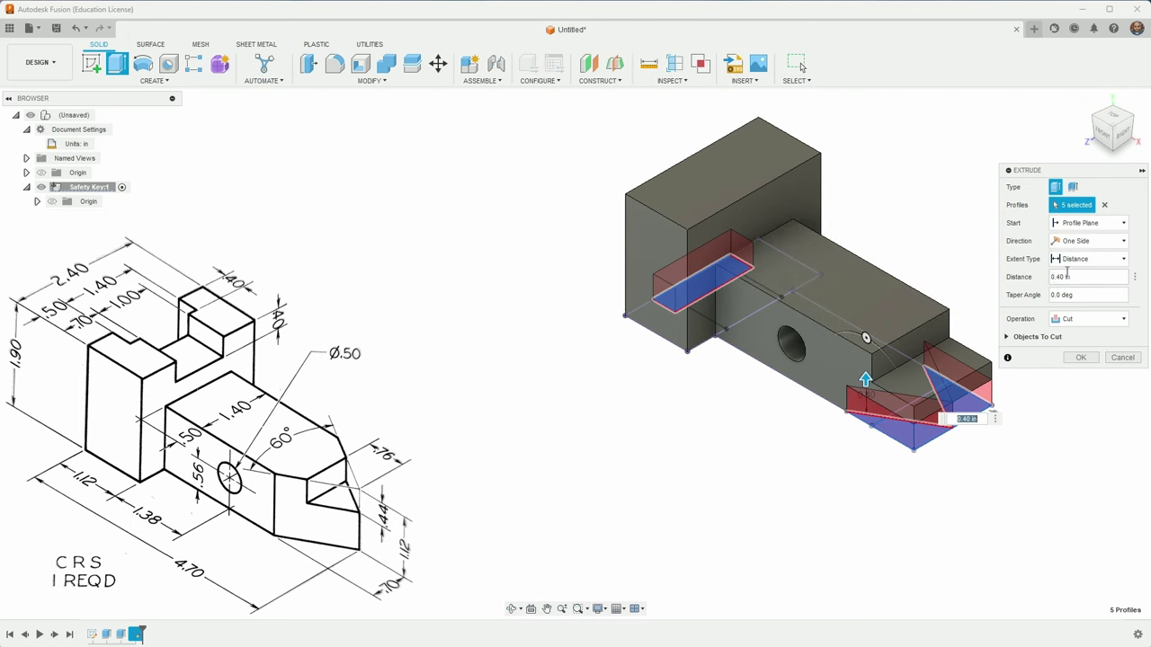
{"action": "left_click", "coordinate": [1064, 278]}
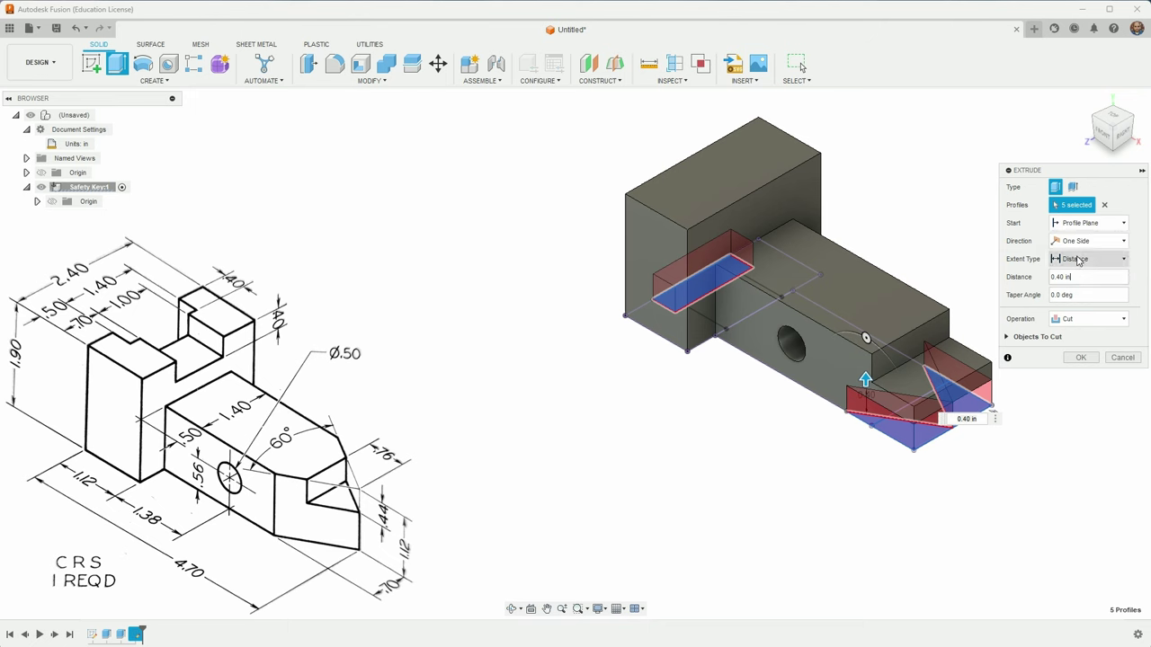
{"action": "left_click", "coordinate": [1082, 260]}
{"action": "left_click", "coordinate": [1075, 303]}
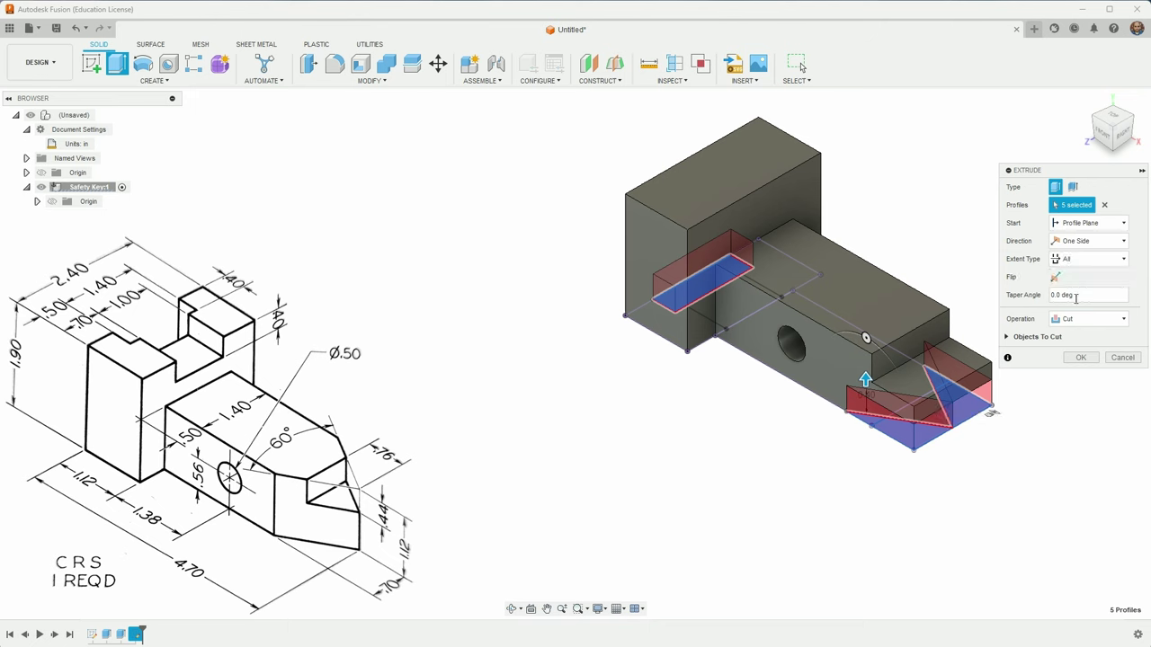
{"action": "left_click", "coordinate": [1081, 357]}
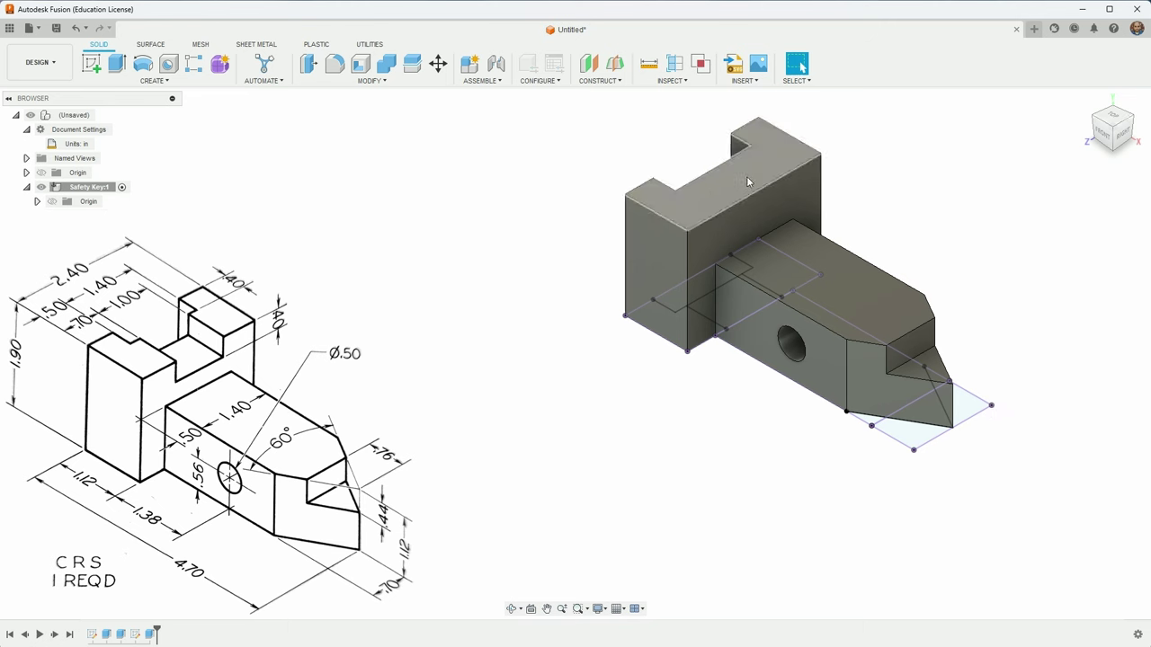
Extrude-cut the notch profile 0.40 in down, starting from the tall block's top face.
{"action": "key", "text": "e"}
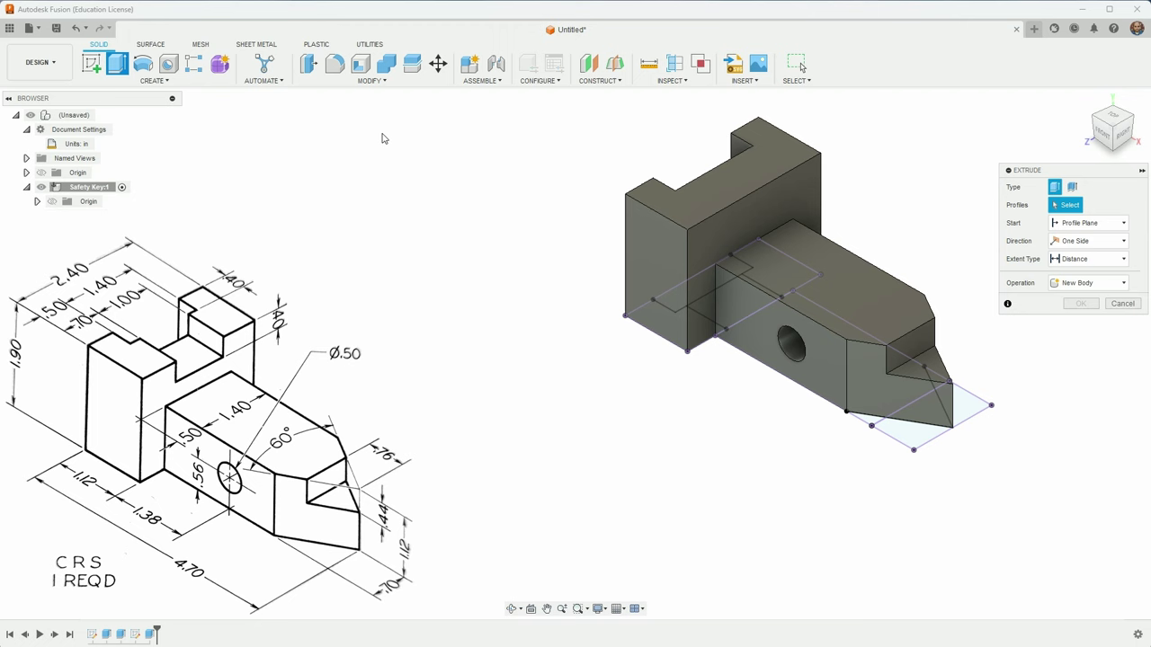
{"action": "left_click", "coordinate": [742, 304]}
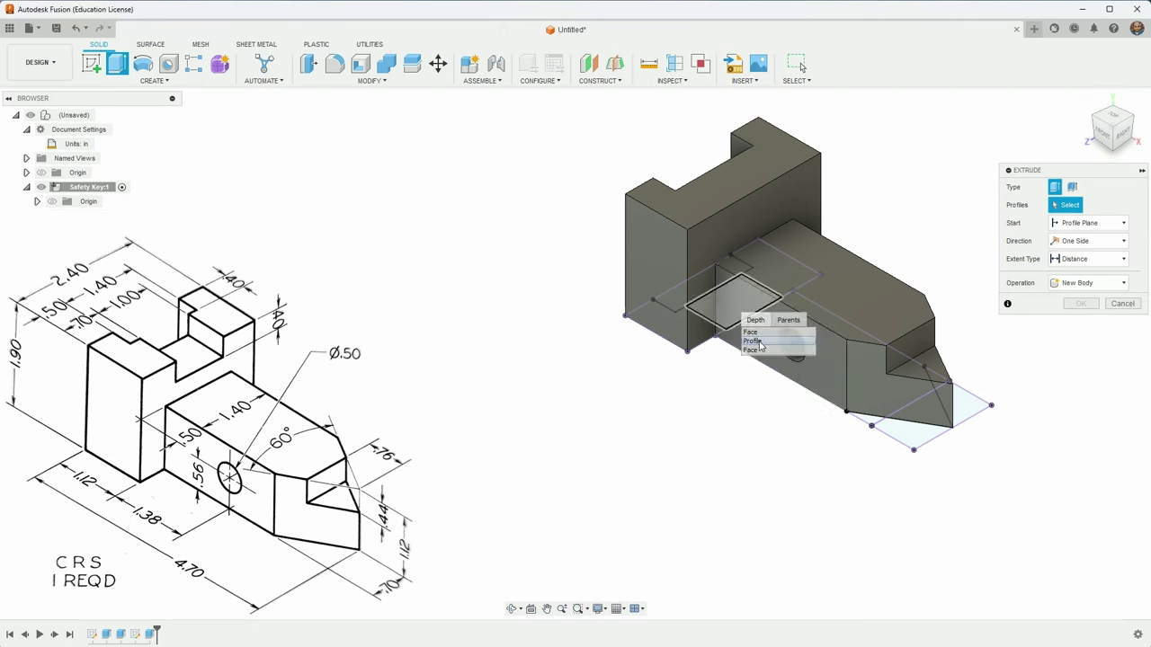
{"action": "left_click", "coordinate": [758, 341]}
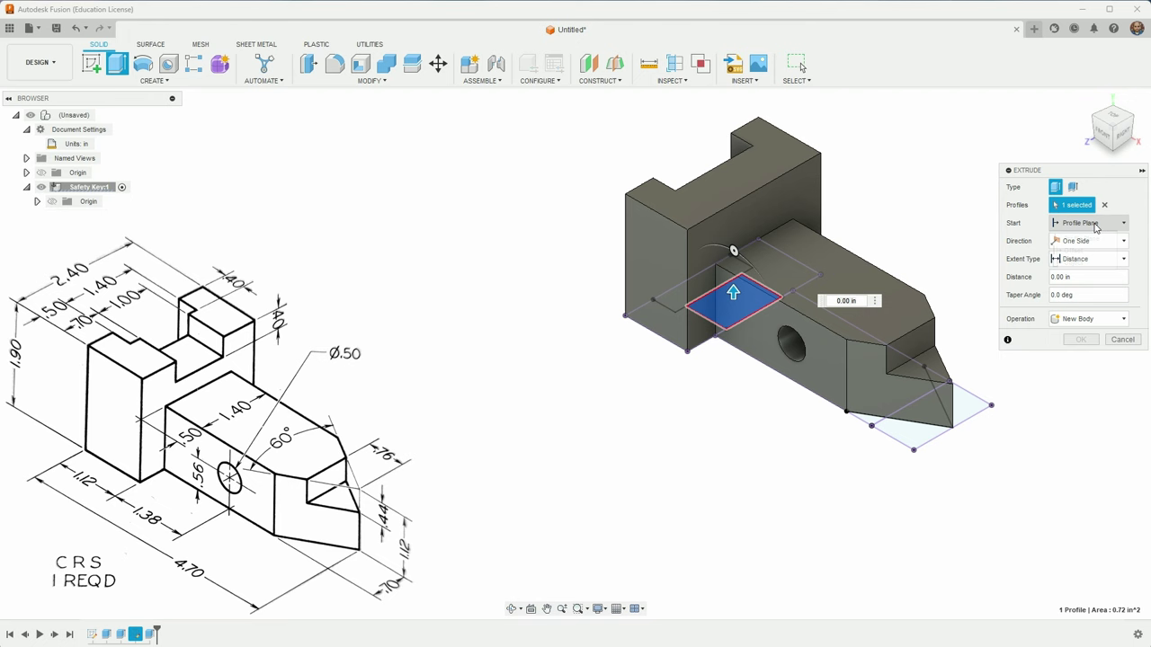
{"action": "left_click", "coordinate": [1095, 223]}
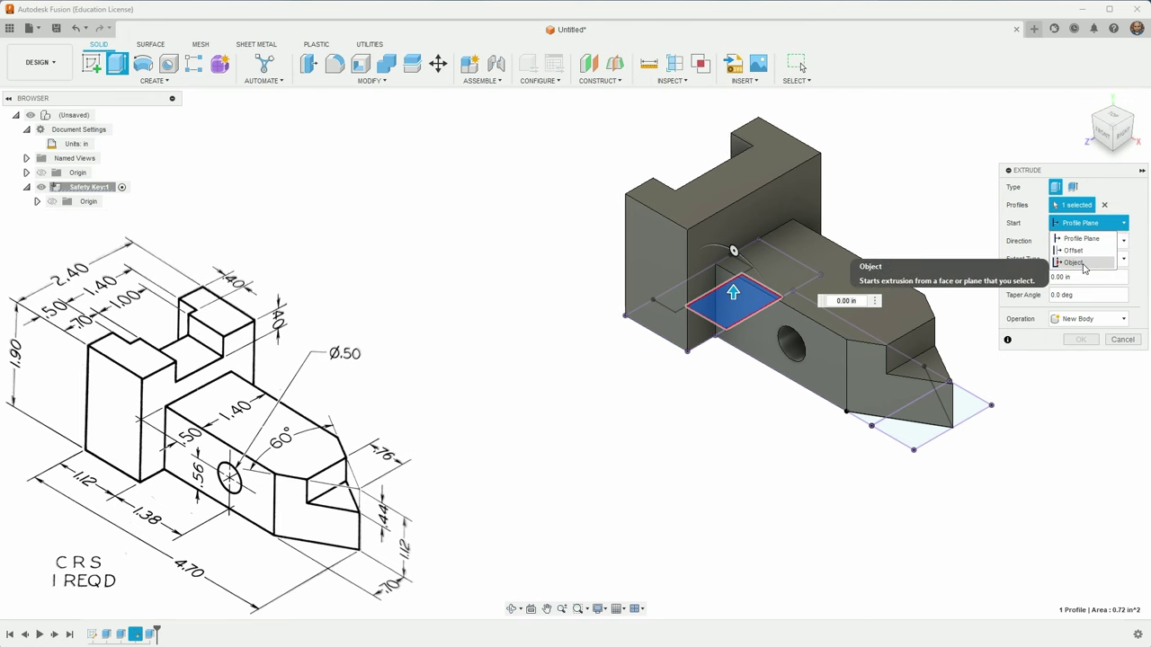
{"action": "left_click", "coordinate": [1074, 261]}
{"action": "left_click", "coordinate": [764, 176]}
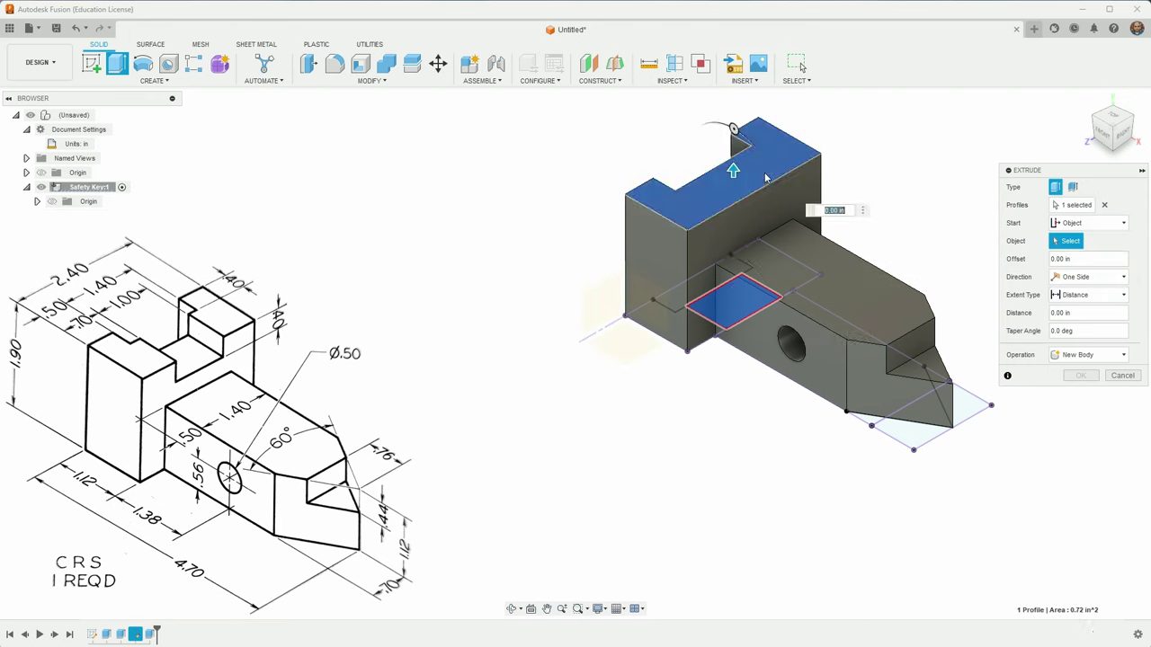
{"action": "left_click_drag", "start_coordinate": [732, 168], "coordinate": [734, 206]}
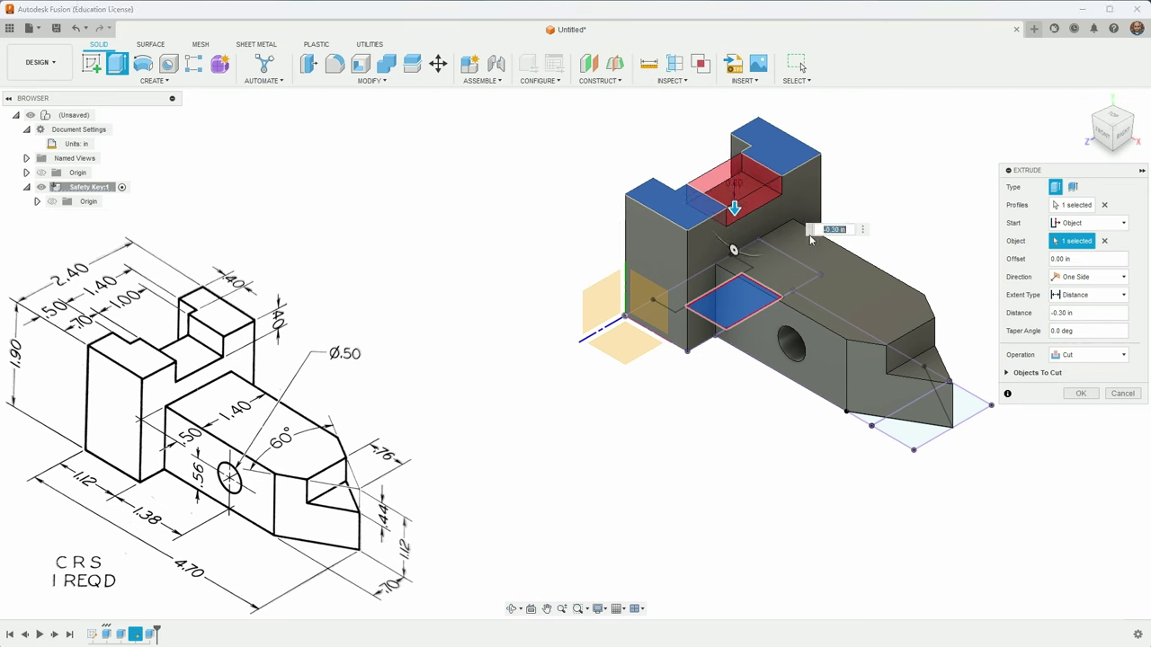
{"action": "left_click_drag", "start_coordinate": [734, 208], "coordinate": [735, 212]}
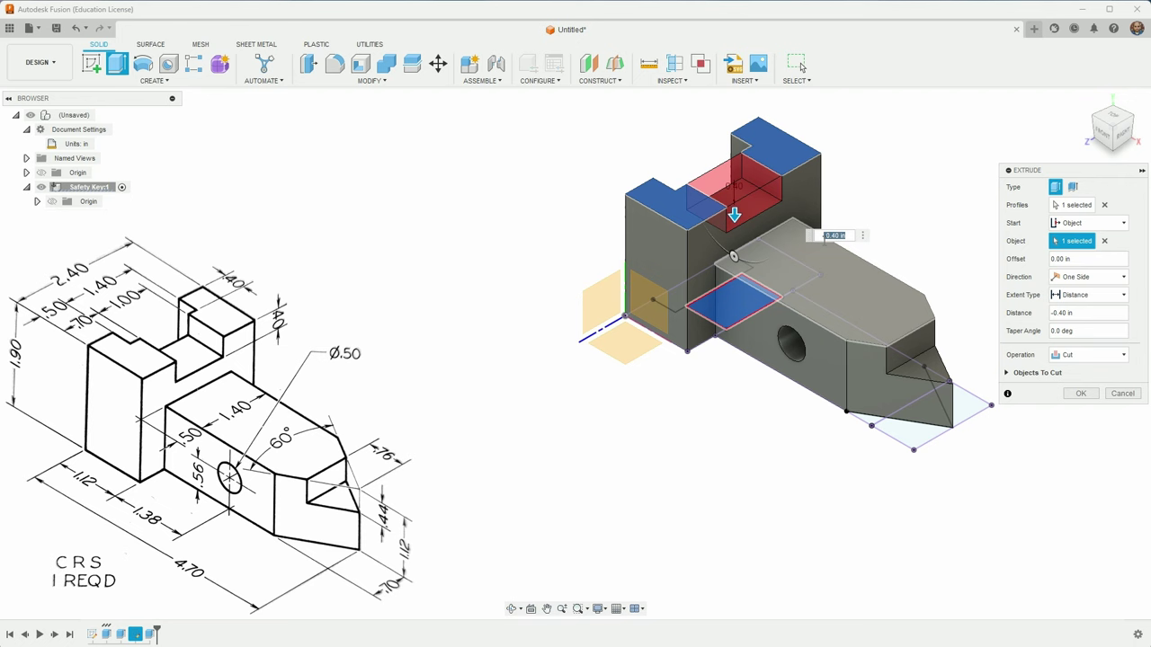
{"action": "left_click", "coordinate": [1081, 393]}
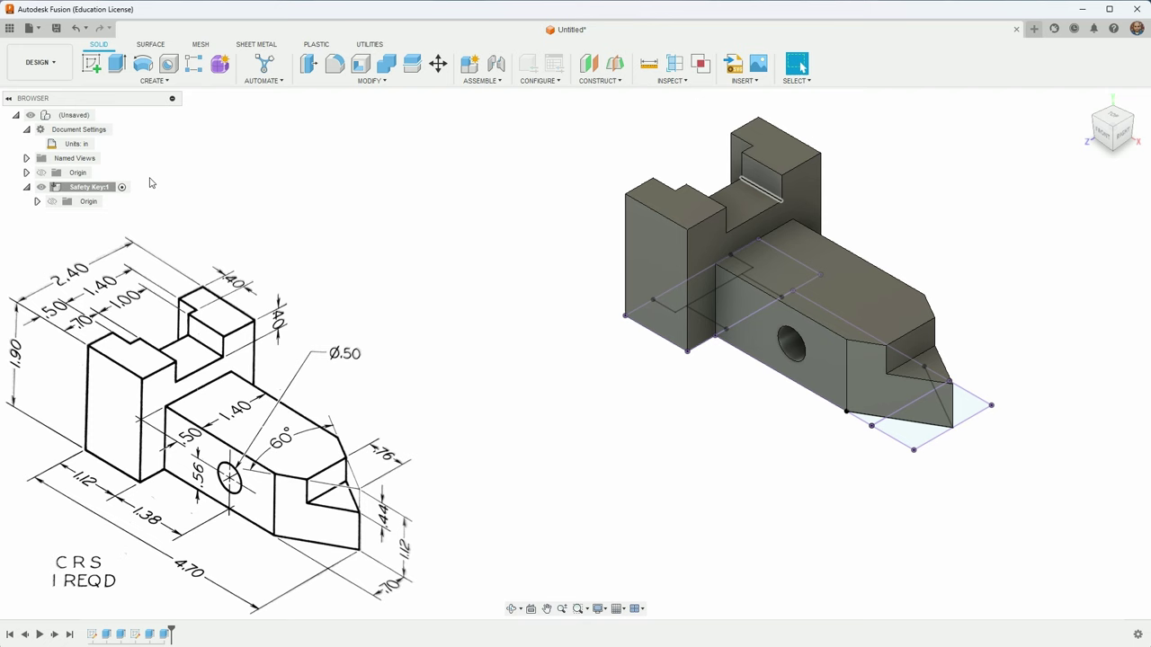
Rename Sketch2 to 'Top' in the Browser and hide it.
{"action": "left_click", "coordinate": [135, 634]}
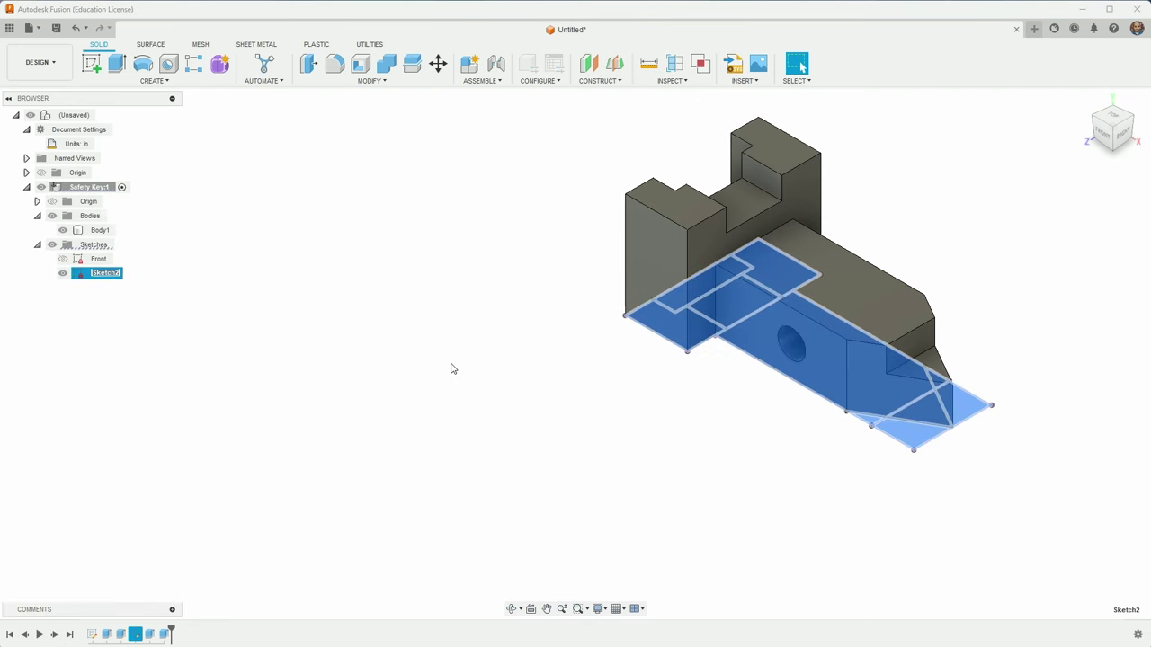
{"action": "type", "text": "Top"}
{"action": "key", "text": "Return"}
{"action": "left_click", "coordinate": [65, 274]}
{"action": "left_click", "coordinate": [206, 249]}
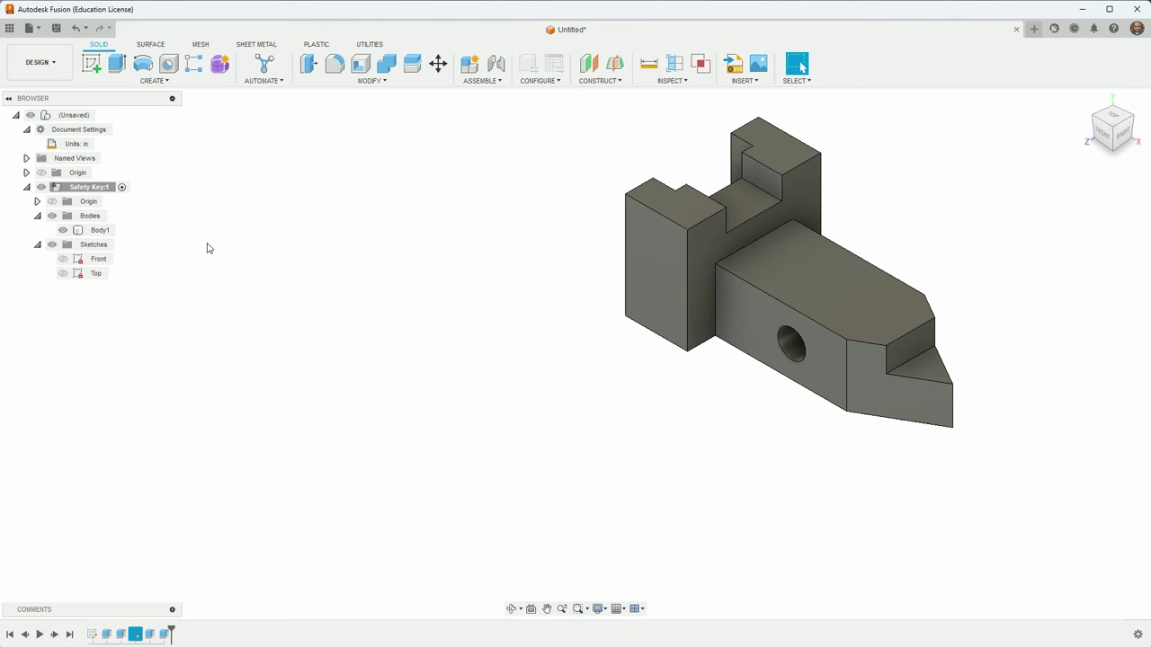